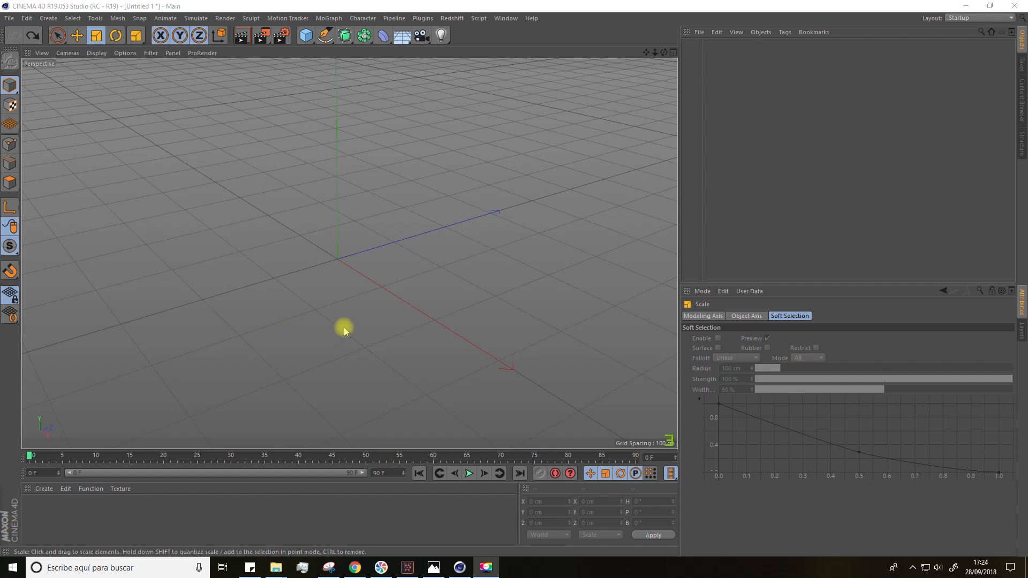
Add a cube primitive to the scene and convert it to an editable polygon object.
left_click(306, 36)
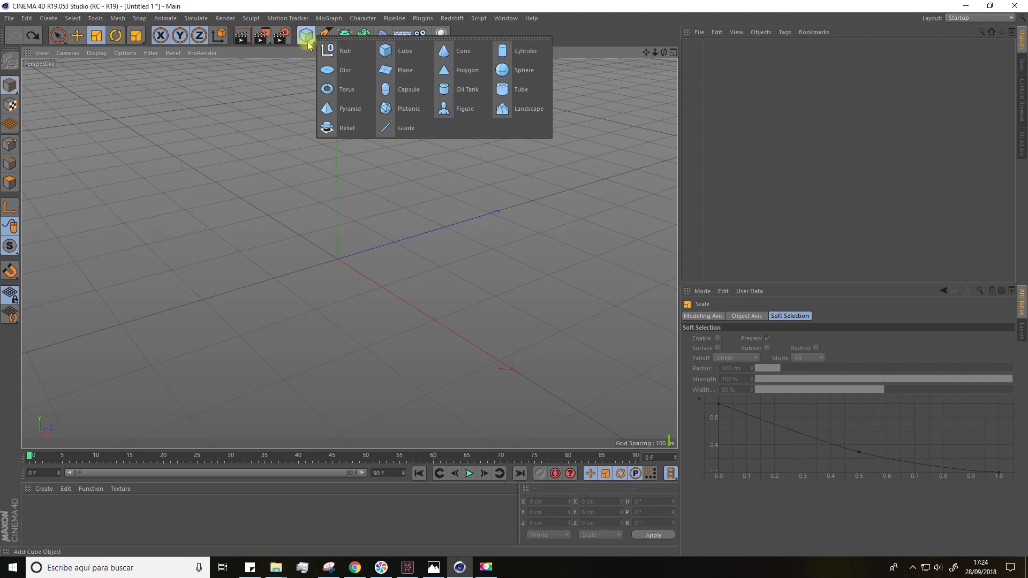
left_click(394, 51)
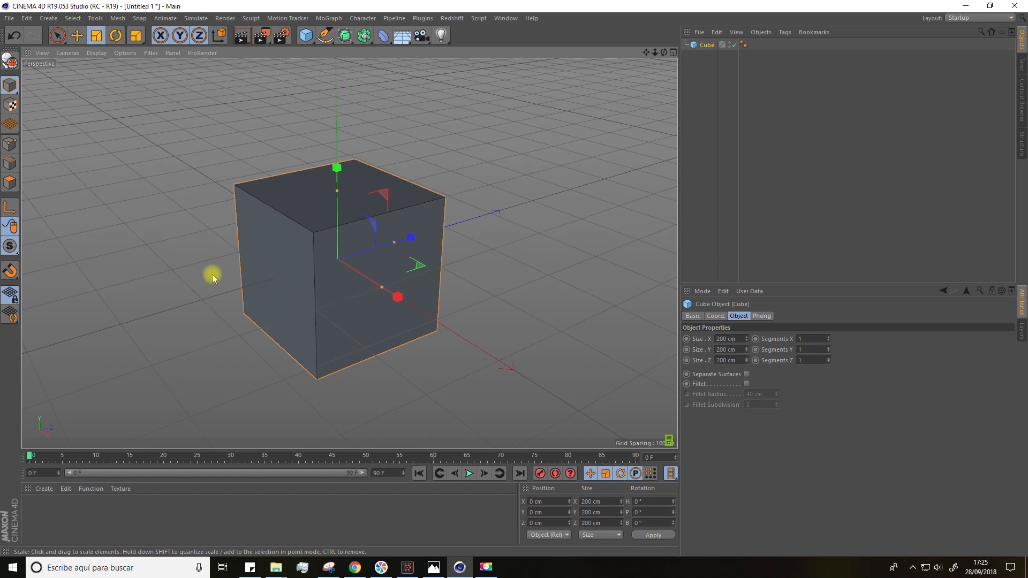
left_click_drag(349, 278, 313, 279, "alt")
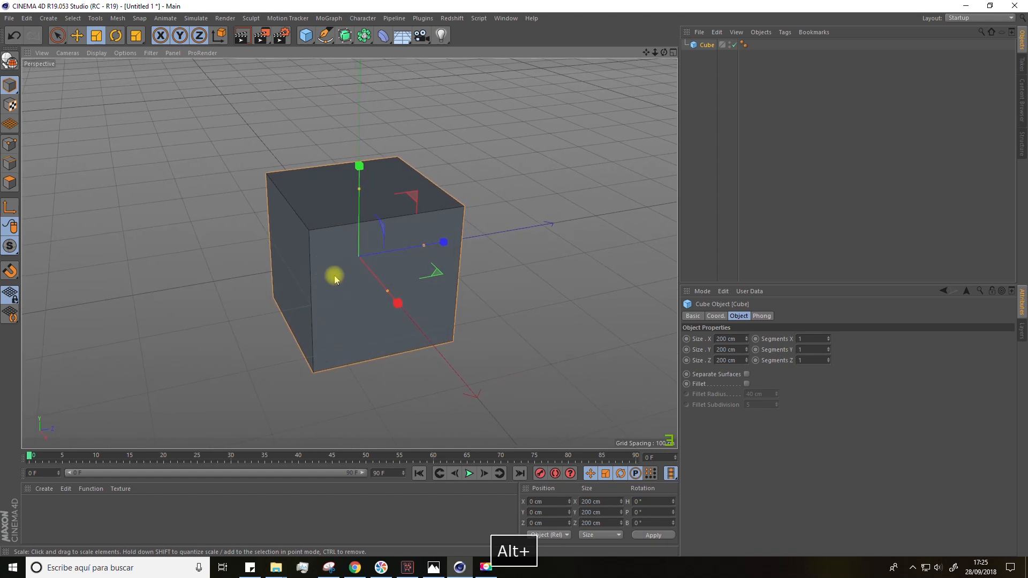
scroll(348, 149, "down", 1)
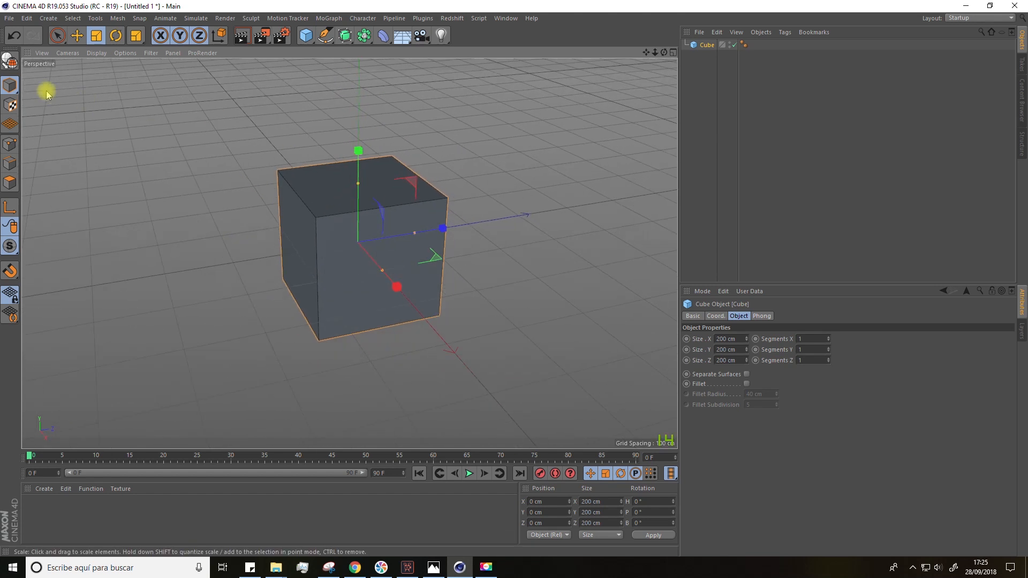
left_click(10, 61)
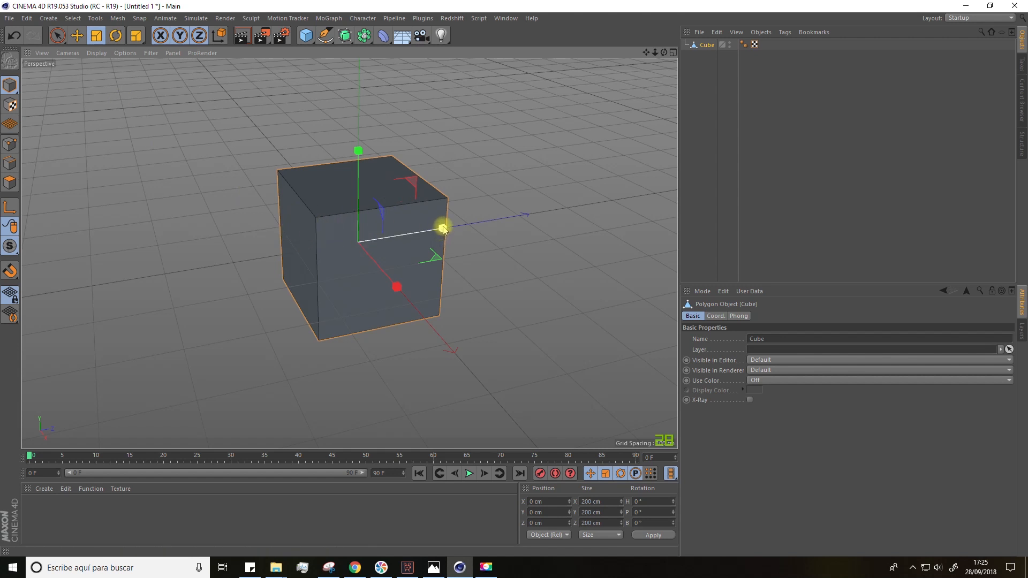
Scale the cube into a long block about 260 cm in X, 200 cm in Y and 511 cm in Z.
left_click_drag(447, 224, 557, 218)
scroll(441, 322, "down", 2)
left_click_drag(442, 322, 476, 298, "alt")
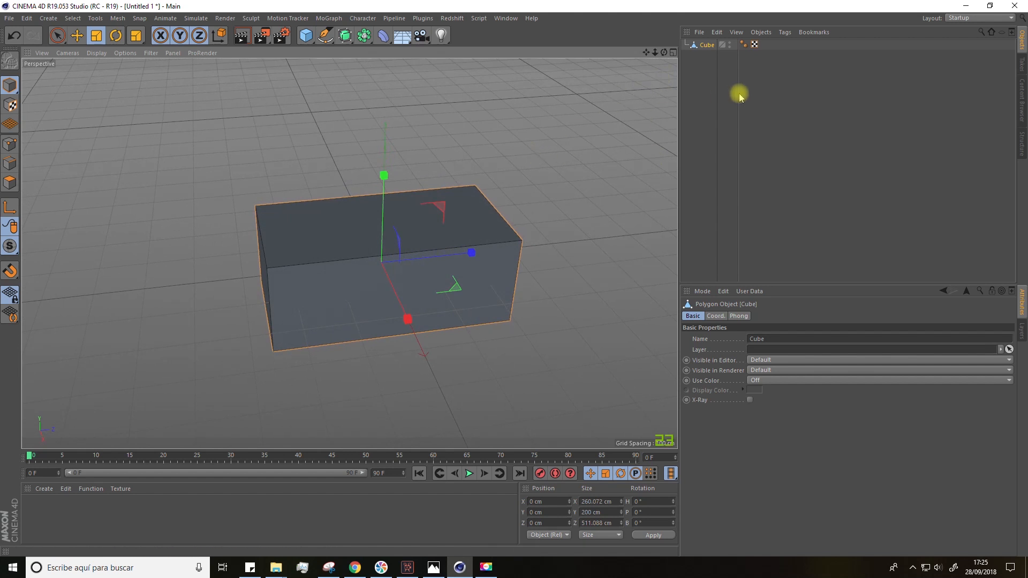
left_click(700, 96)
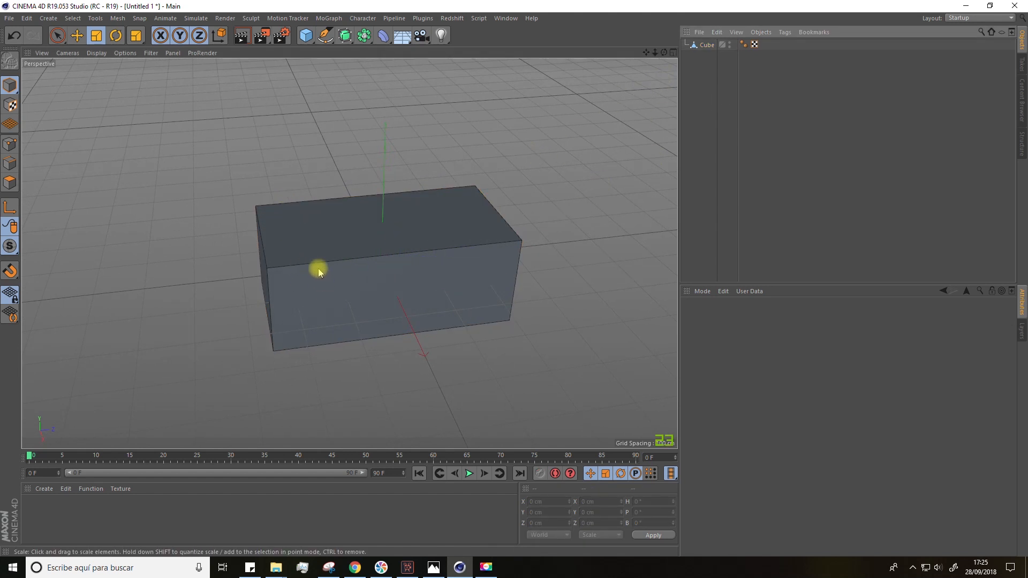
left_click_drag(316, 283, 370, 290, "alt")
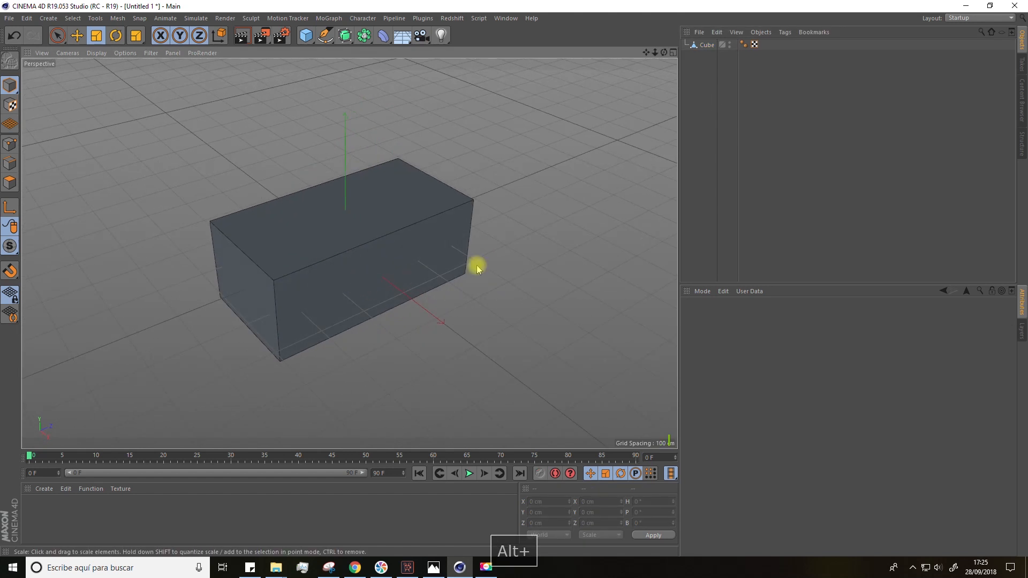
Switch the interface layout to Model and enter polygon mode with the cube object selected.
left_click(980, 18)
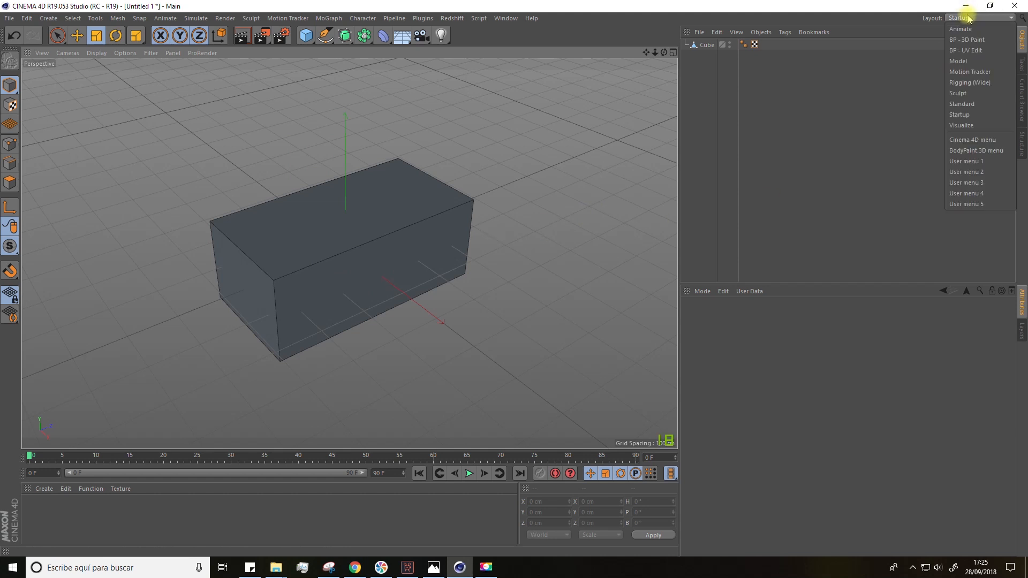
left_click(960, 61)
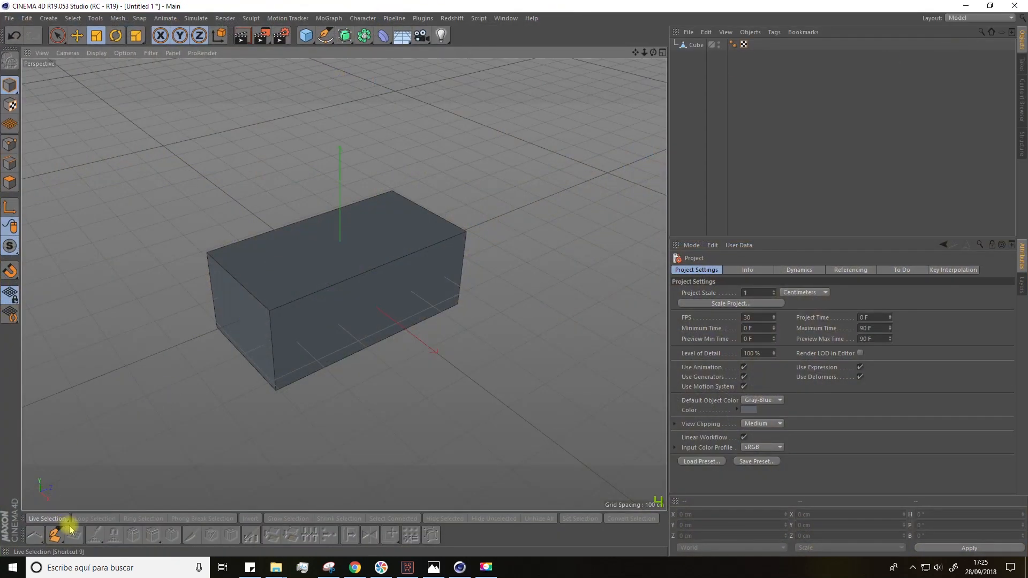
left_click(10, 185)
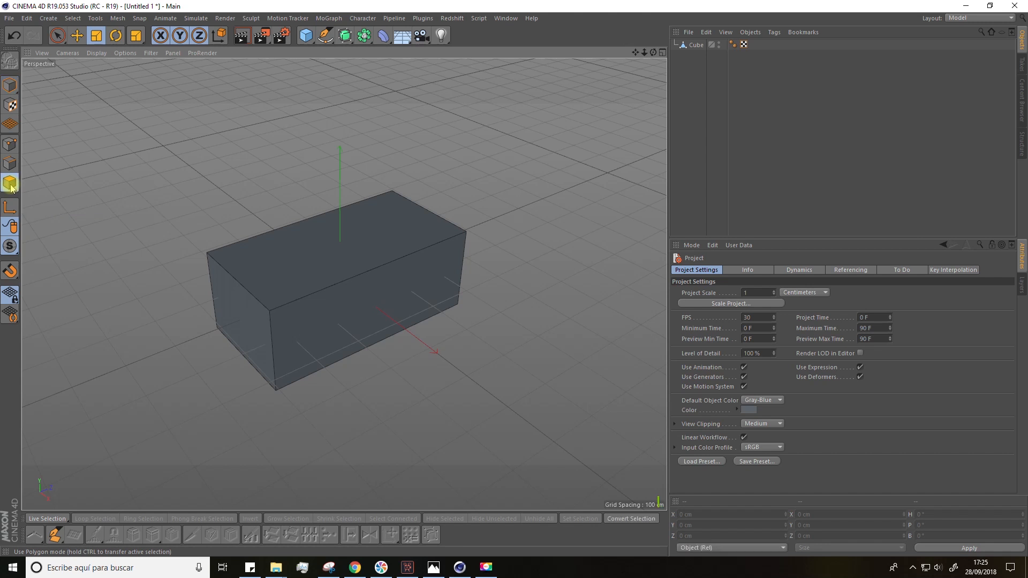
left_click(694, 45)
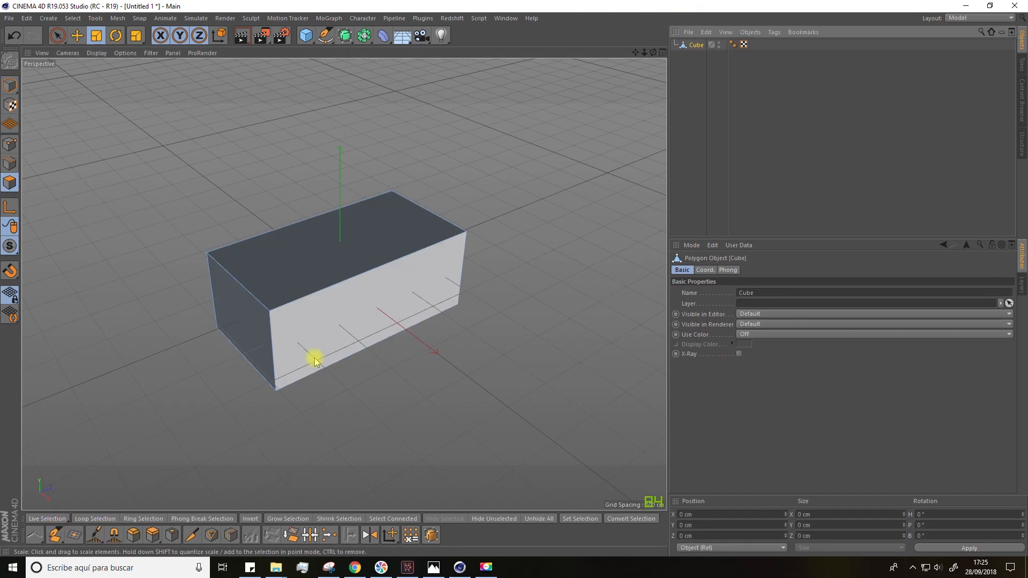
Add two crosswise loop cuts along the block's length, at about 26% of the long edge and 37% of the remaining segment.
left_click(231, 534)
left_click_drag(394, 335, 351, 361, "alt")
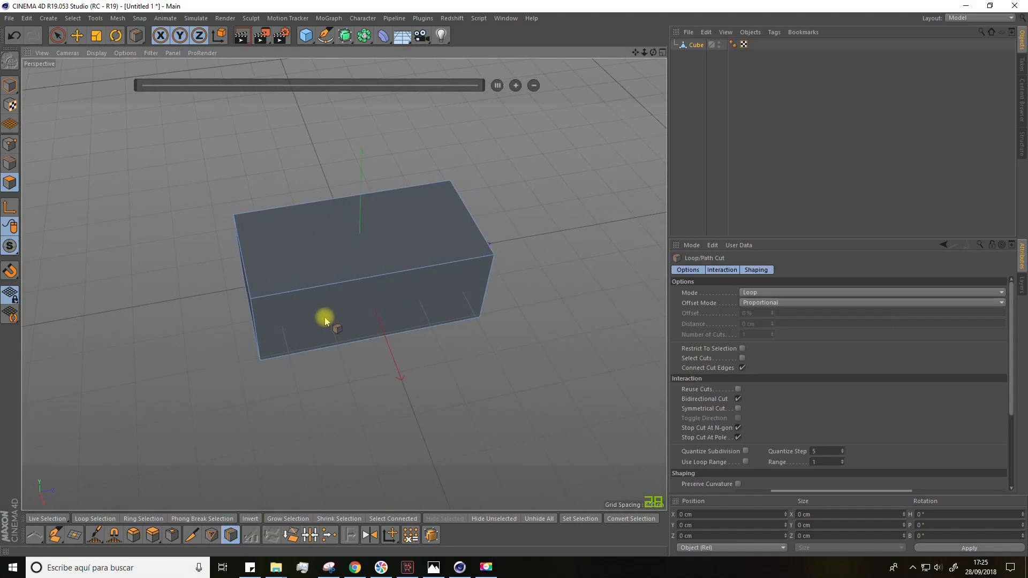
mouse_move(318, 296)
left_mouse_down("alt")
mouse_move(287, 271)
mouse_move(319, 279)
mouse_move(316, 293)
left_mouse_up("alt")
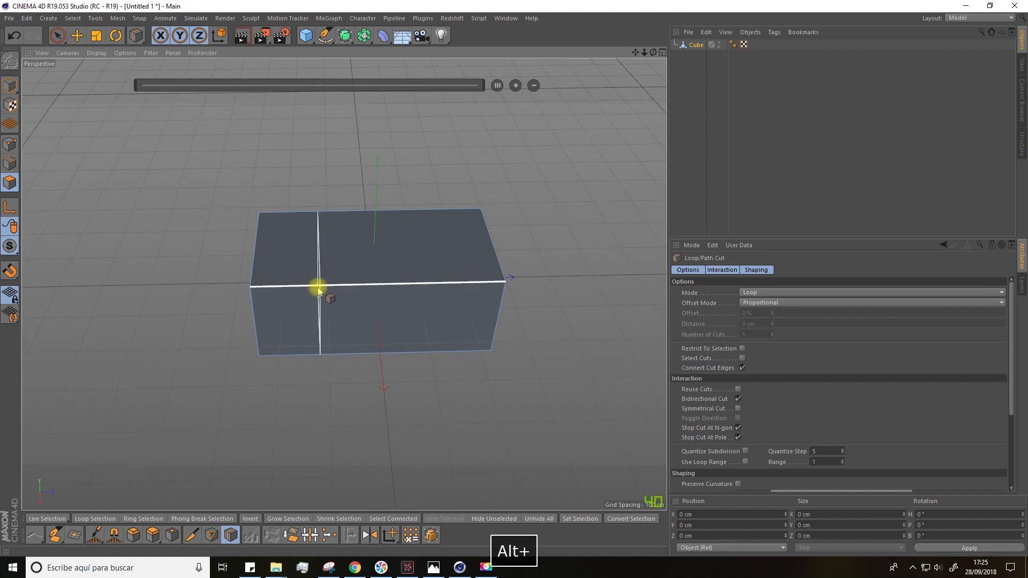
left_click(318, 289)
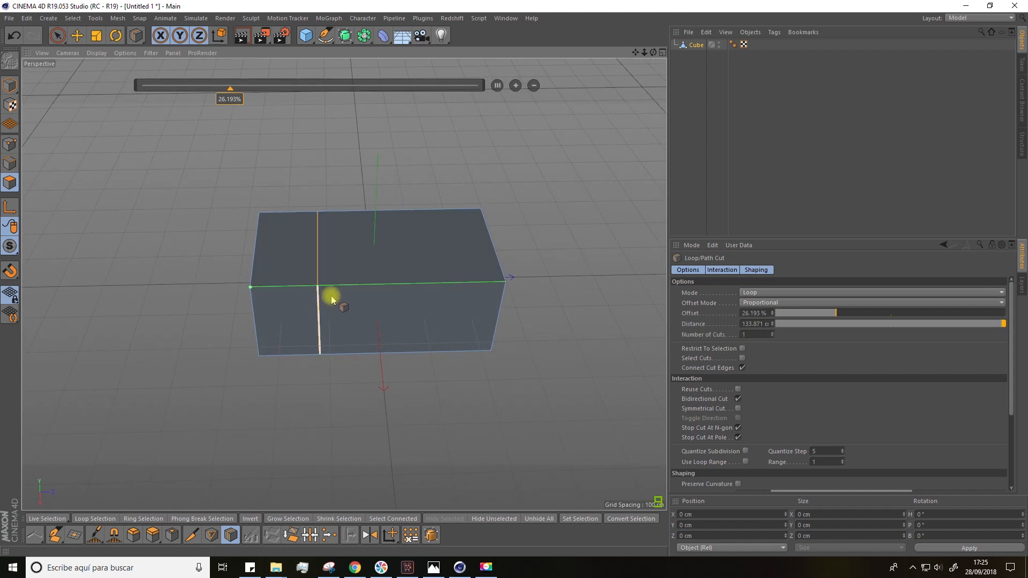
left_click(436, 285)
left_click_drag(442, 372, 328, 296, "alt")
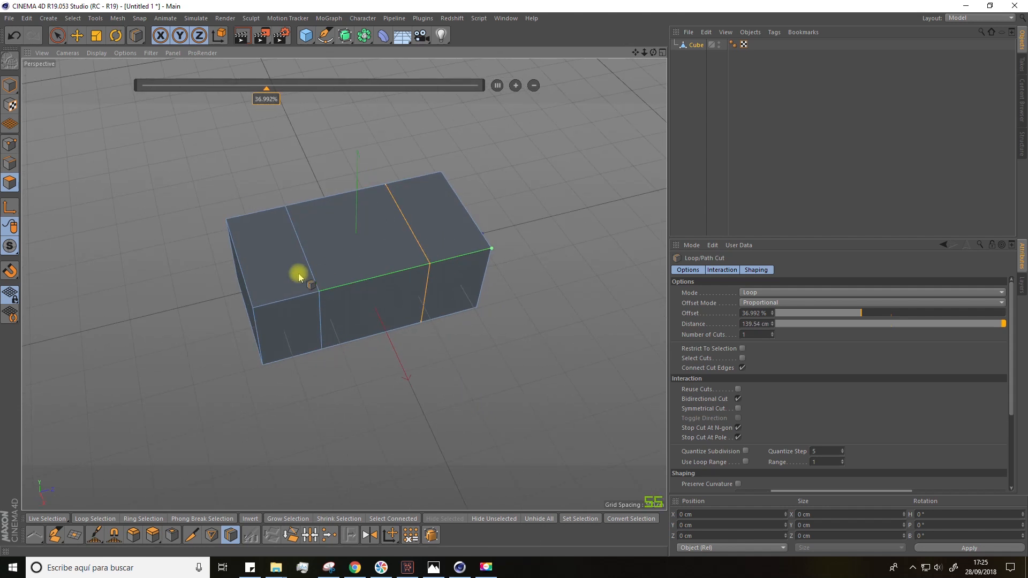
left_click_drag(175, 226, 259, 303, "alt")
left_click_drag(209, 328, 299, 225, "alt")
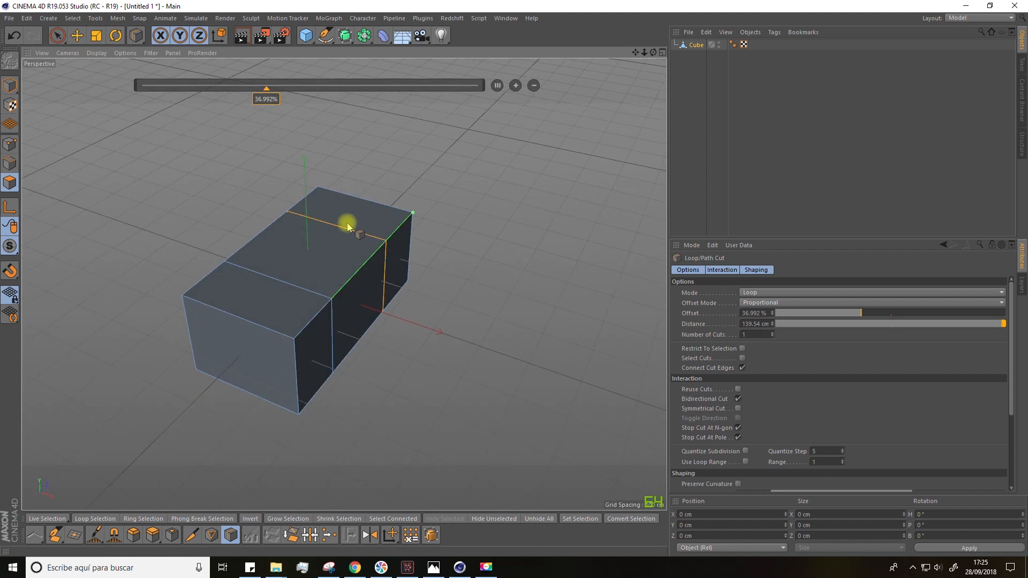
left_click_drag(391, 301, 85, 229, "alt")
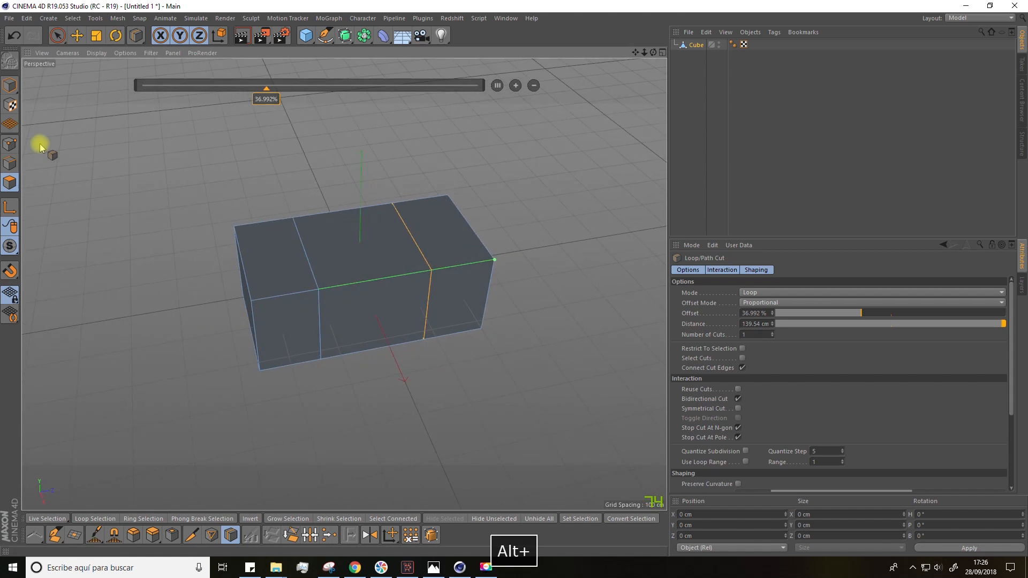
In point mode, select the two bottom points of the block's front end and raise them to start the bow.
left_click(10, 144)
left_click(57, 35)
left_click_drag(189, 275, 275, 325, "alt")
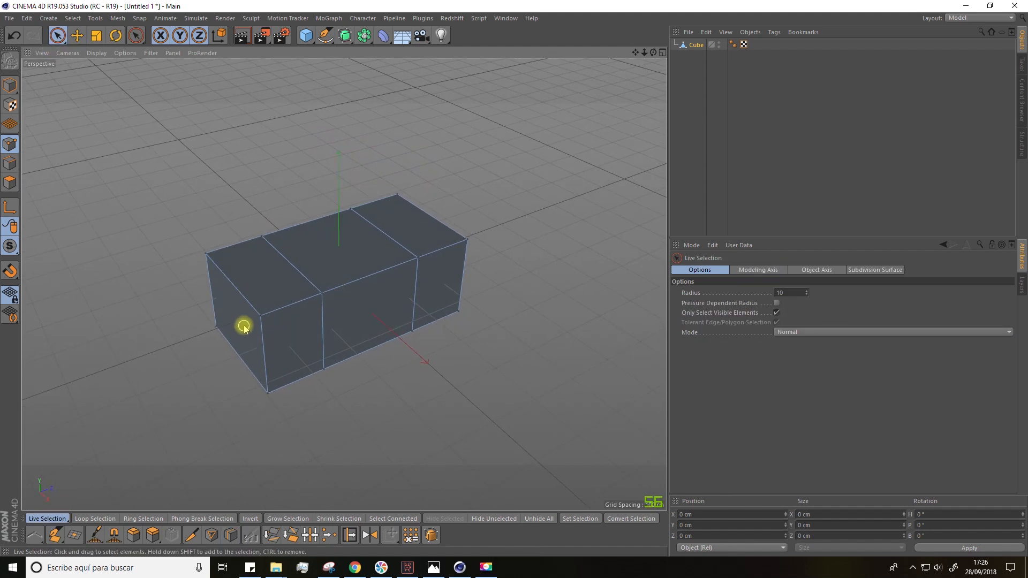
left_click_drag(264, 361, 272, 410, "alt")
left_click(270, 405)
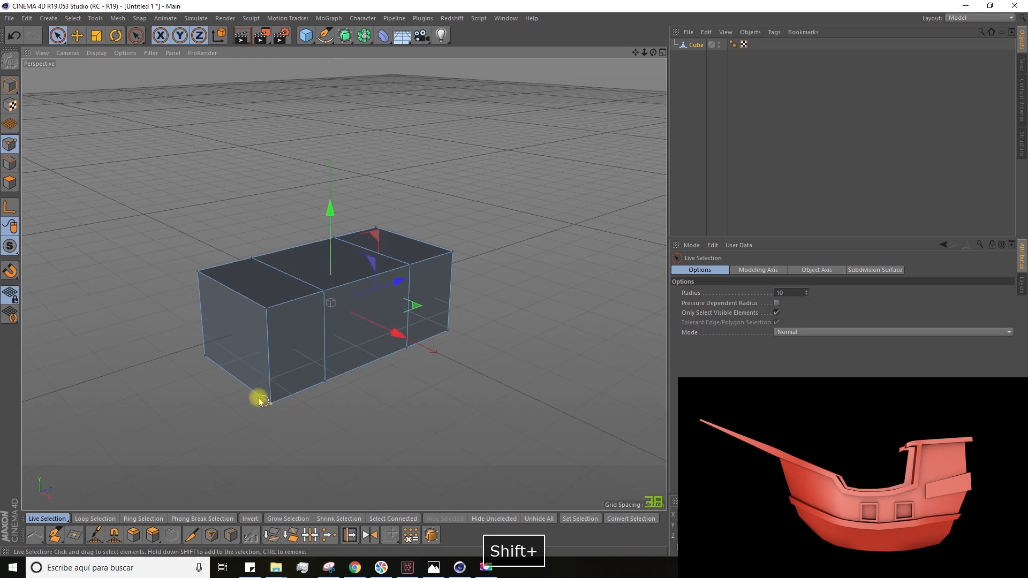
left_click(209, 358, "shift")
left_click_drag(214, 420, 234, 343, "alt")
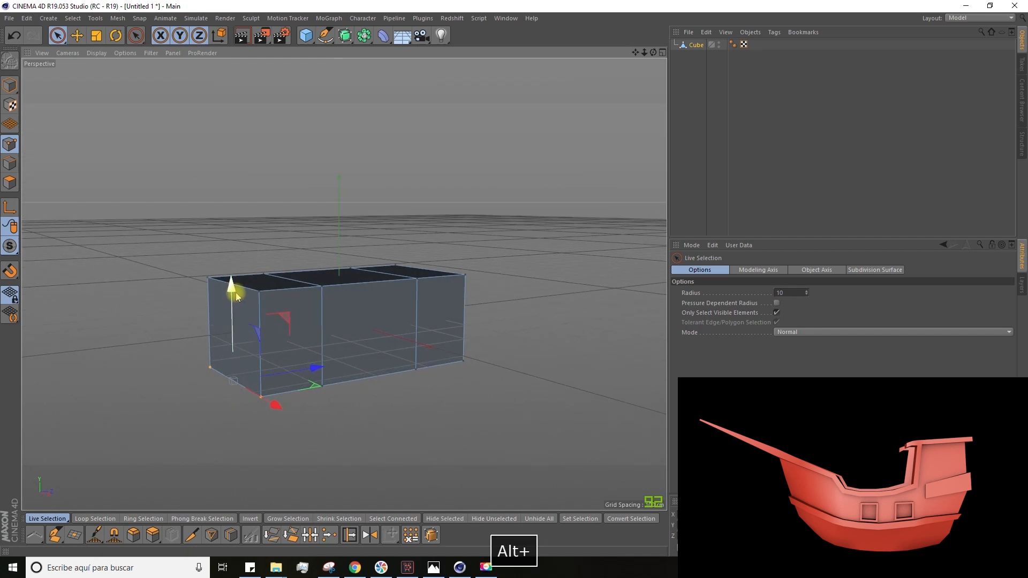
left_click_drag(231, 264, 300, 404, "alt")
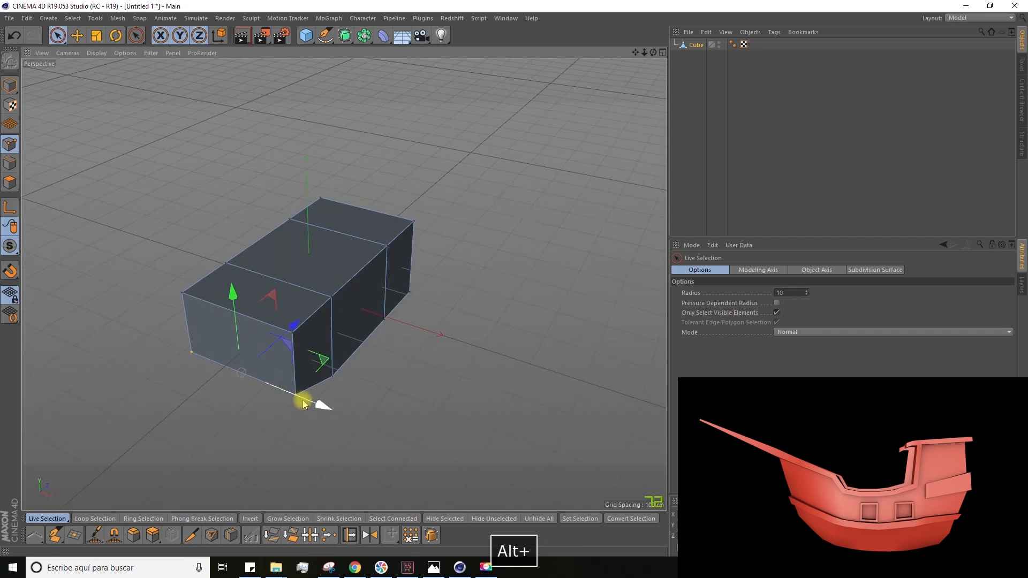
Scale the two bottom bow points closer together along X.
key("t")
left_click_drag(326, 407, 273, 406)
key("space")
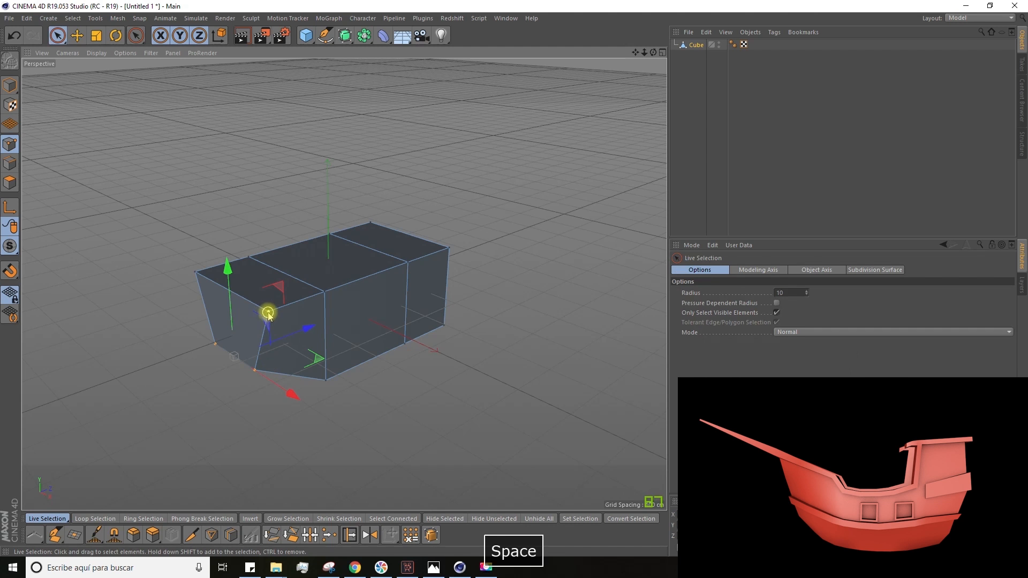
key("space")
key("space")
key("space")
key("space")
key("space")
key("space")
key("space")
key("space")
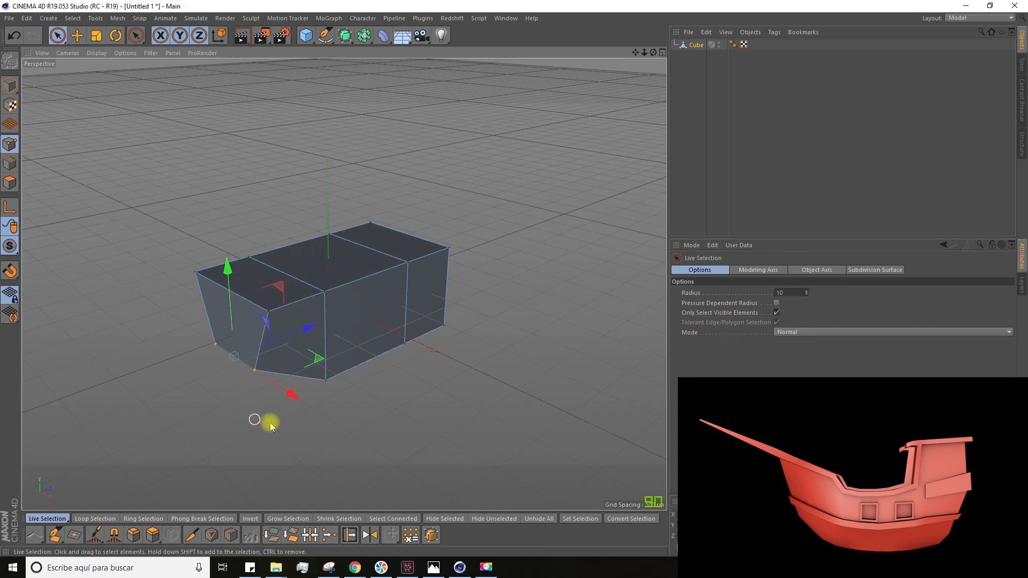
Scale the bow's two top points closer together along X and raise them by about 57 cm.
left_click_drag(203, 275, 213, 299, "shift")
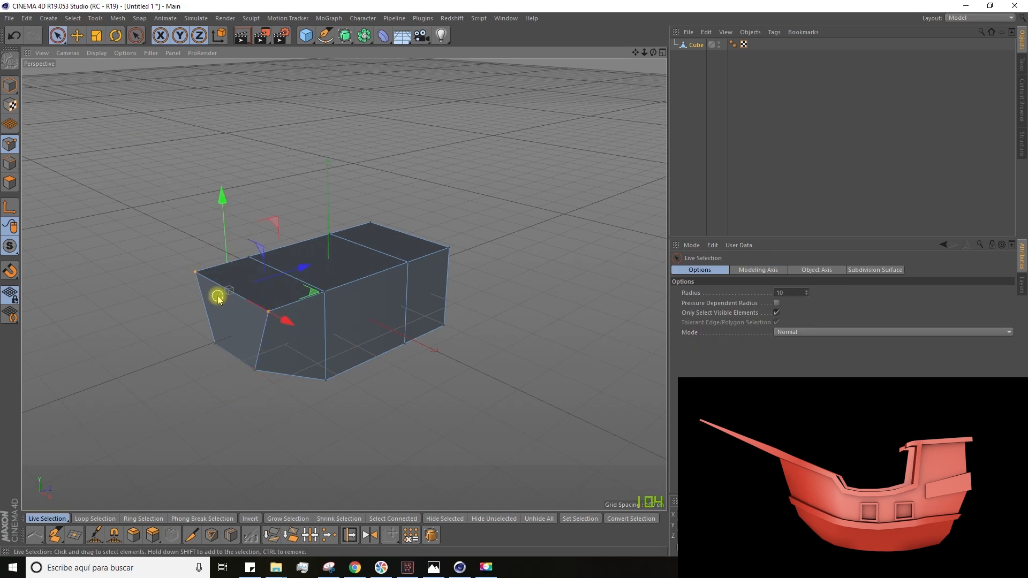
key("space")
left_click_drag(284, 325, 237, 308)
key("e")
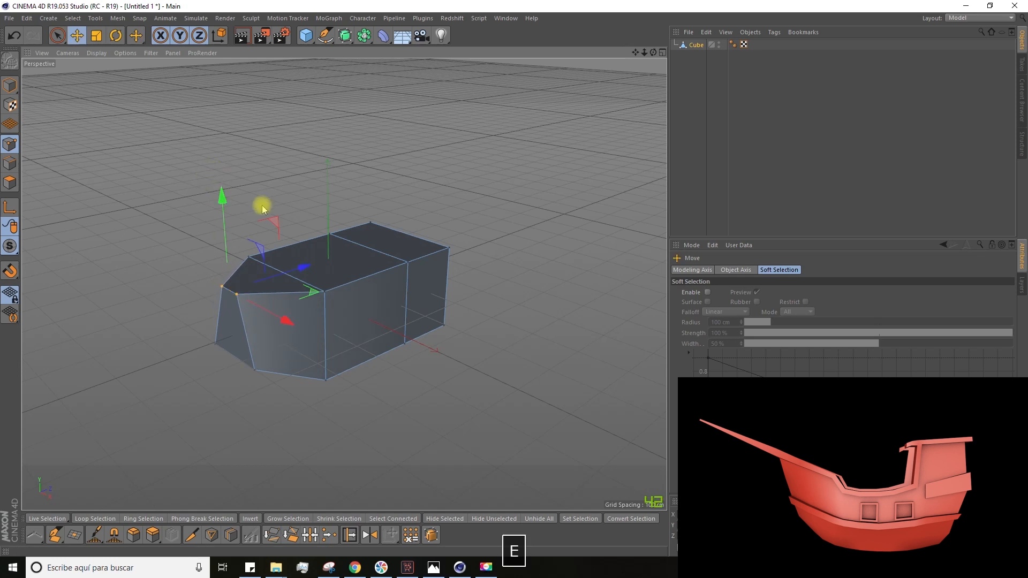
left_click_drag(221, 198, 223, 172)
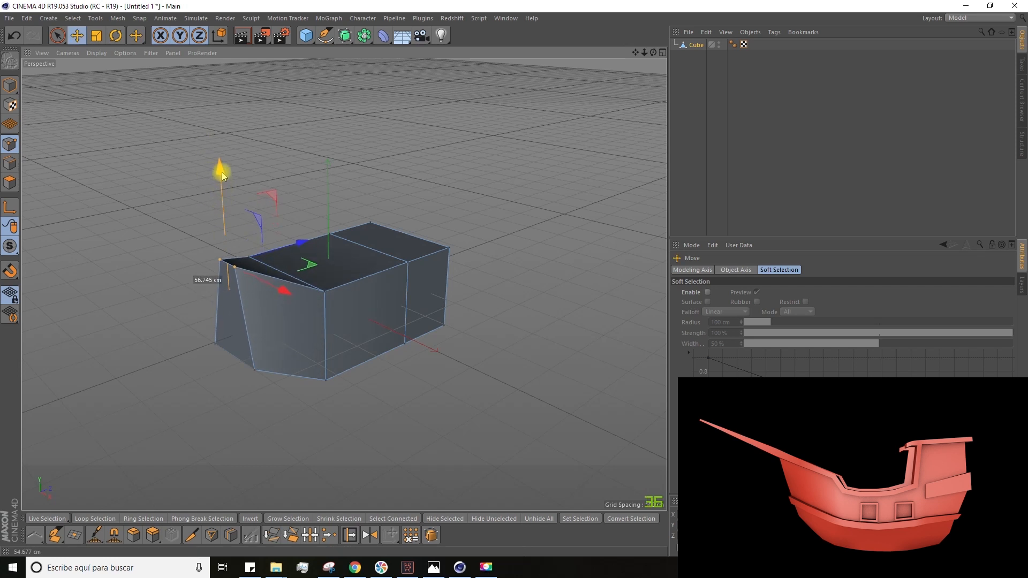
Reselect the two bottom bow points and scale them along X until they nearly meet, matching the narrow top.
left_click_drag(253, 329, 205, 303, "alt")
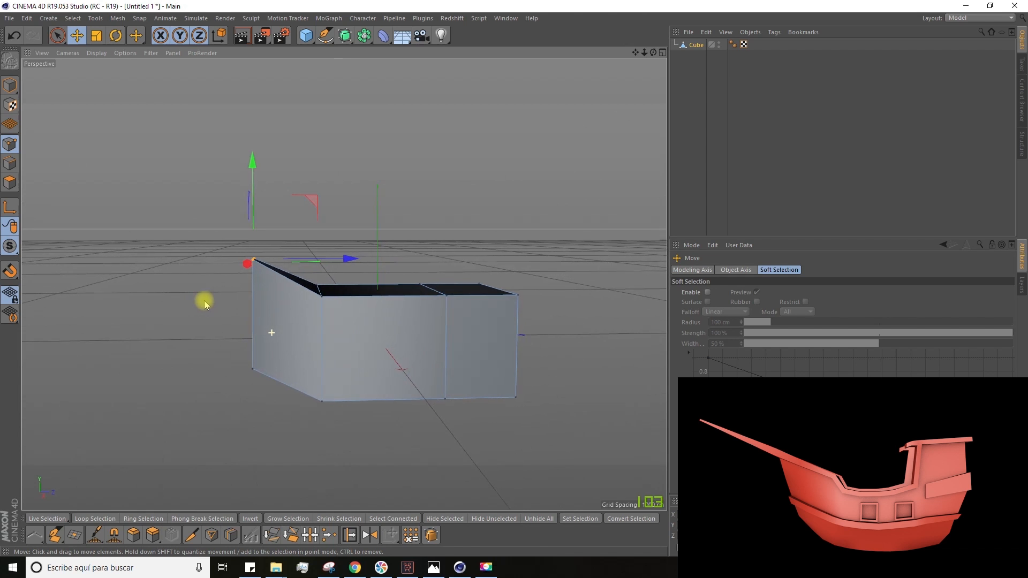
left_click_drag(438, 319, 530, 345, "alt")
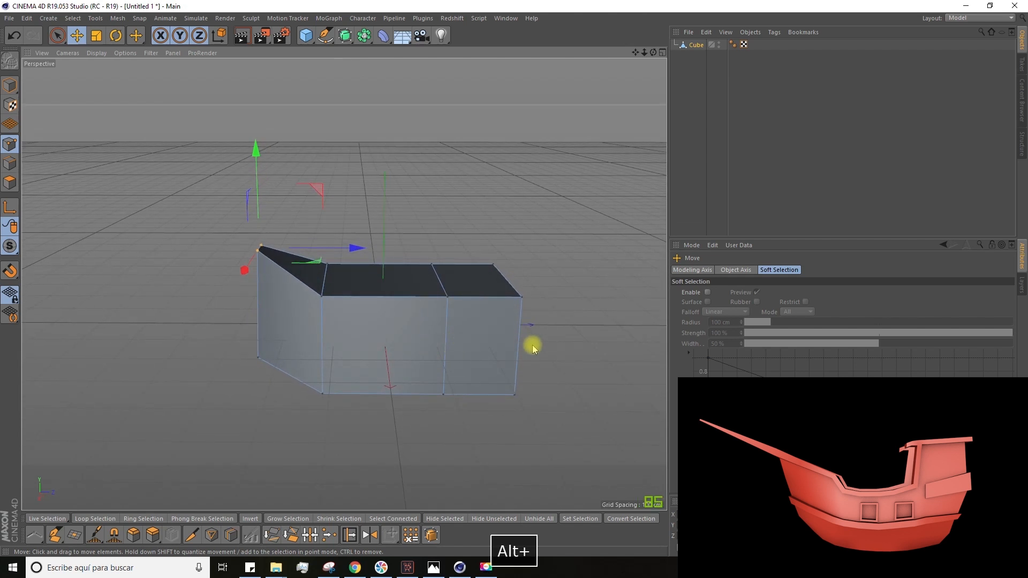
left_click_drag(367, 313, 264, 374, "alt")
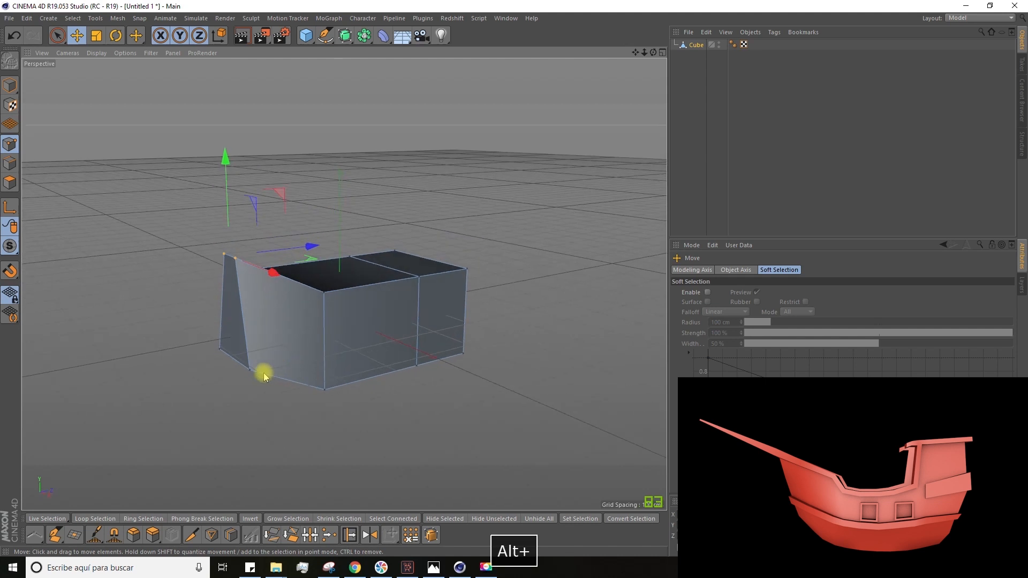
key("space")
left_click_drag(215, 348, 144, 101, "alt")
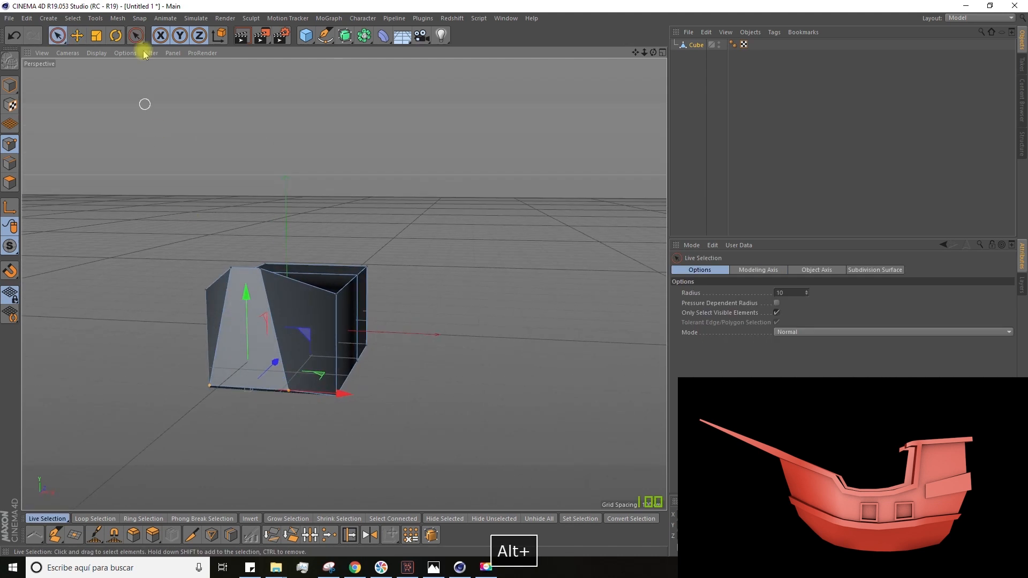
key("t")
left_click_drag(344, 390, 228, 390)
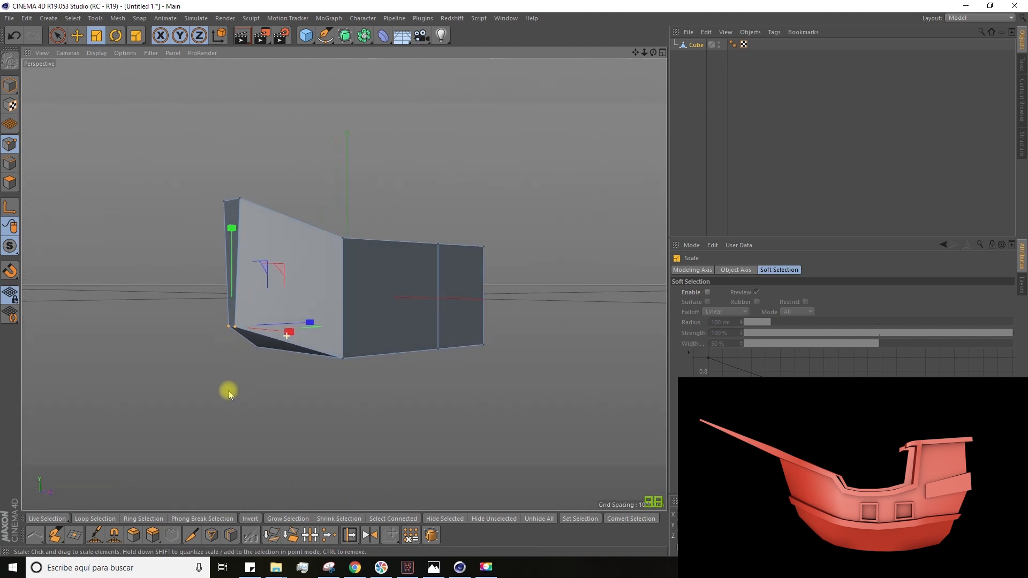
Cut a horizontal loop around the hull sides at about 45%, roughly halfway up the bow edge.
left_click(230, 534)
left_click_drag(320, 440, 291, 466, "alt")
left_click(9, 85)
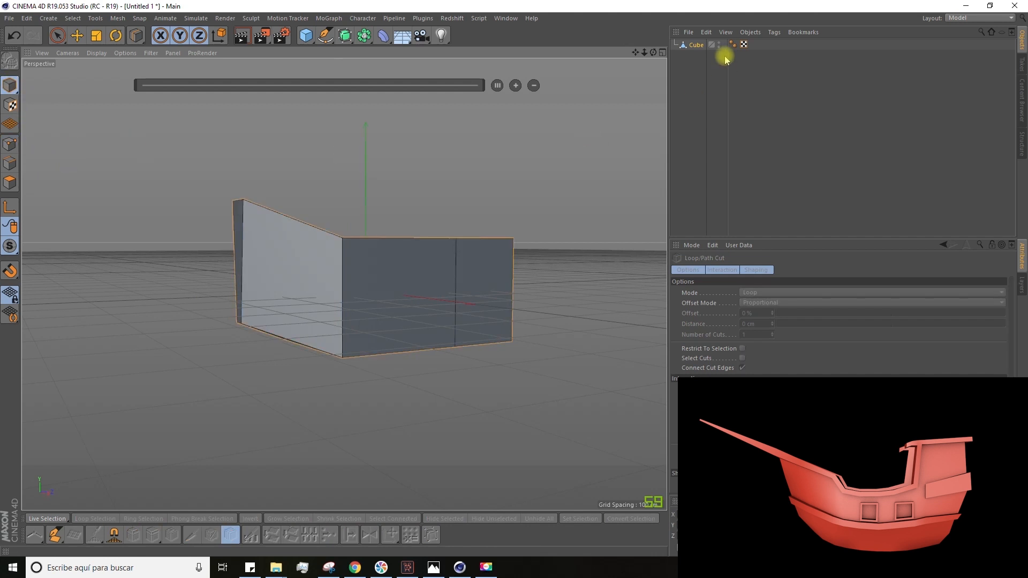
left_click_drag(696, 47, 250, 250)
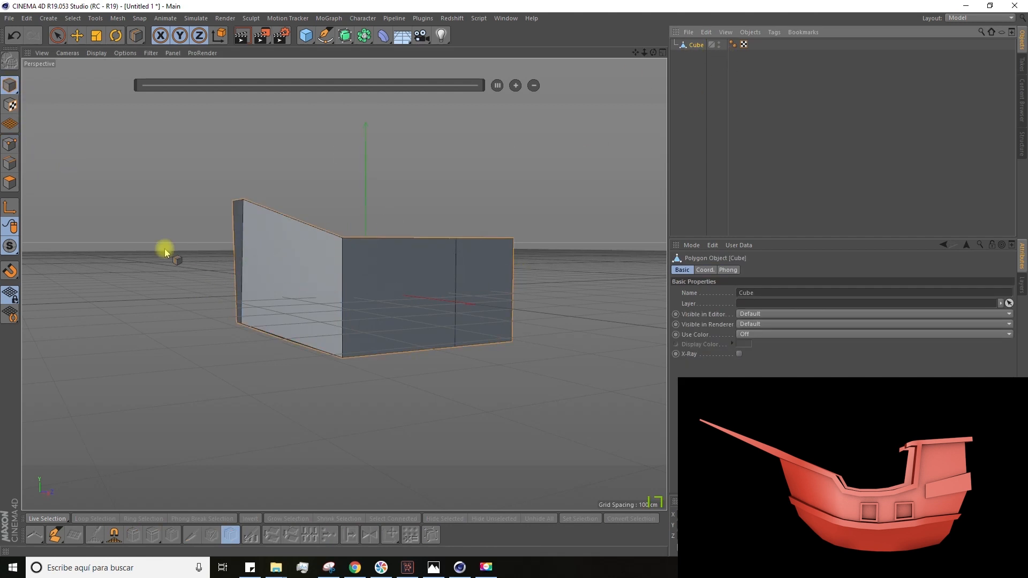
left_click_drag(185, 251, 51, 175)
left_click(11, 183)
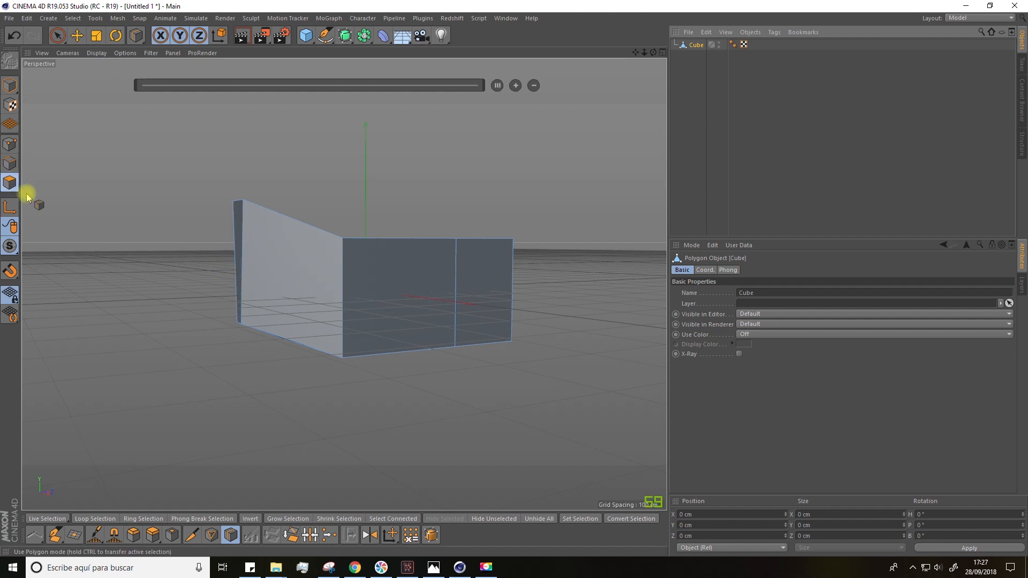
left_click(231, 535)
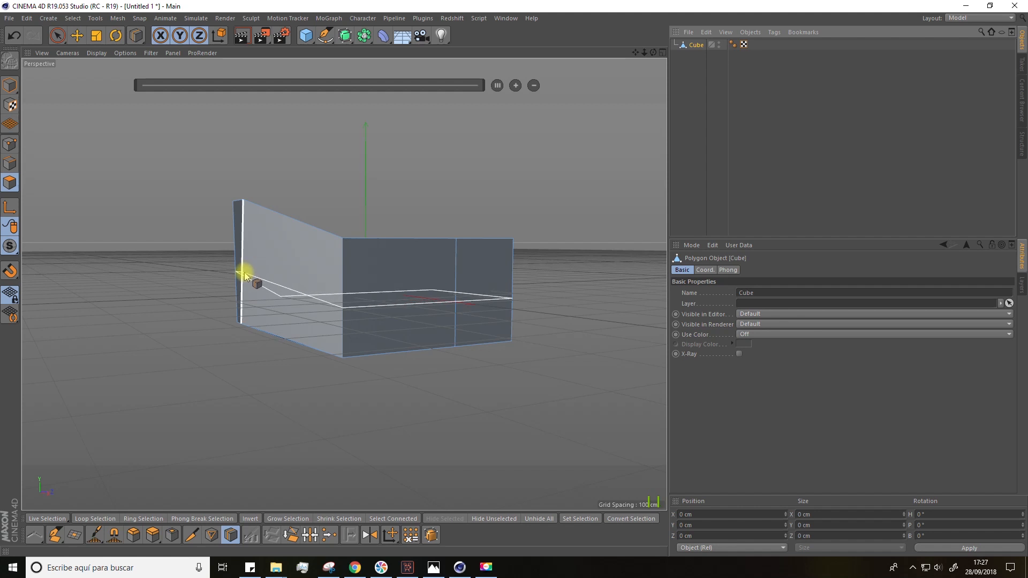
left_click(244, 274)
left_click_drag(355, 348, 398, 255, "alt")
In point mode, select the two bottom points behind the bow and scale them along X to about 87 cm apart.
left_click(9, 142)
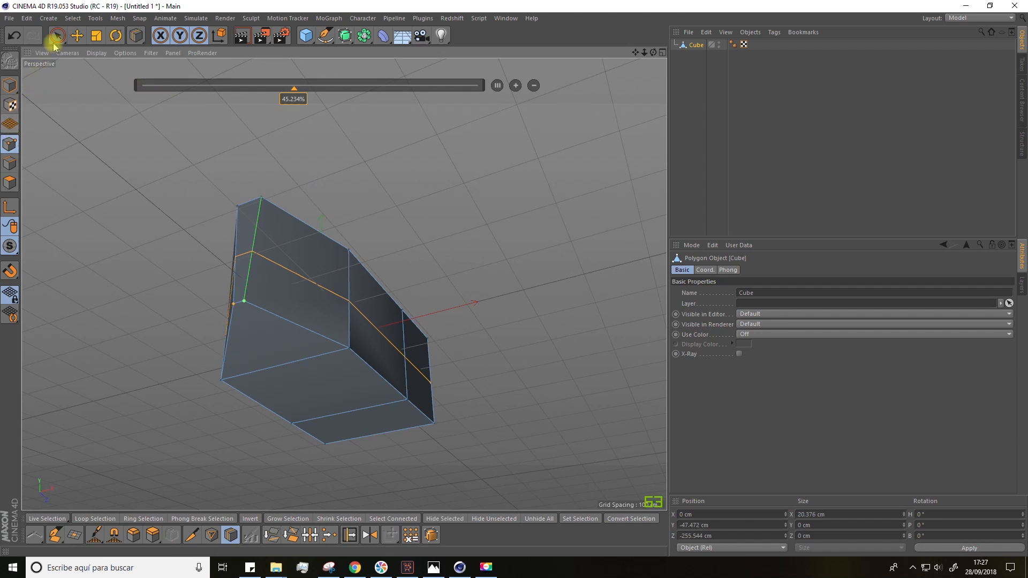
left_click(56, 36)
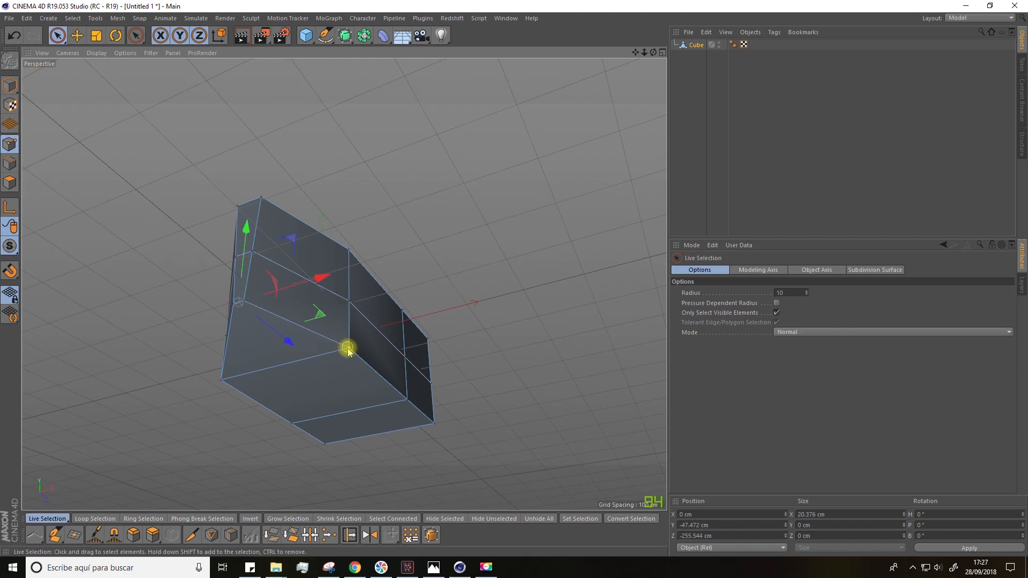
left_click(220, 381)
left_click_drag(223, 389, 269, 407, "alt")
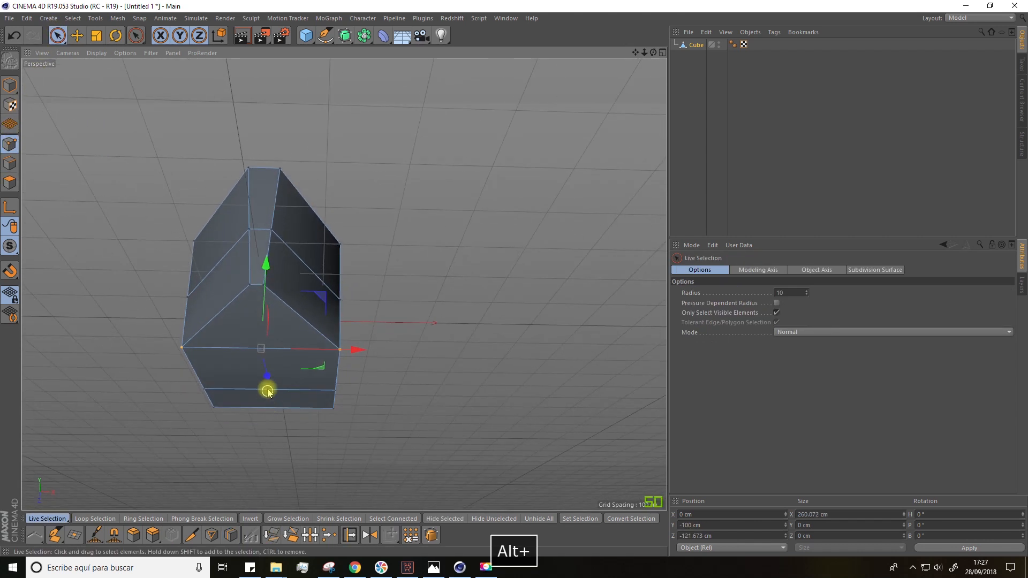
key("t")
left_click_drag(349, 356, 326, 349)
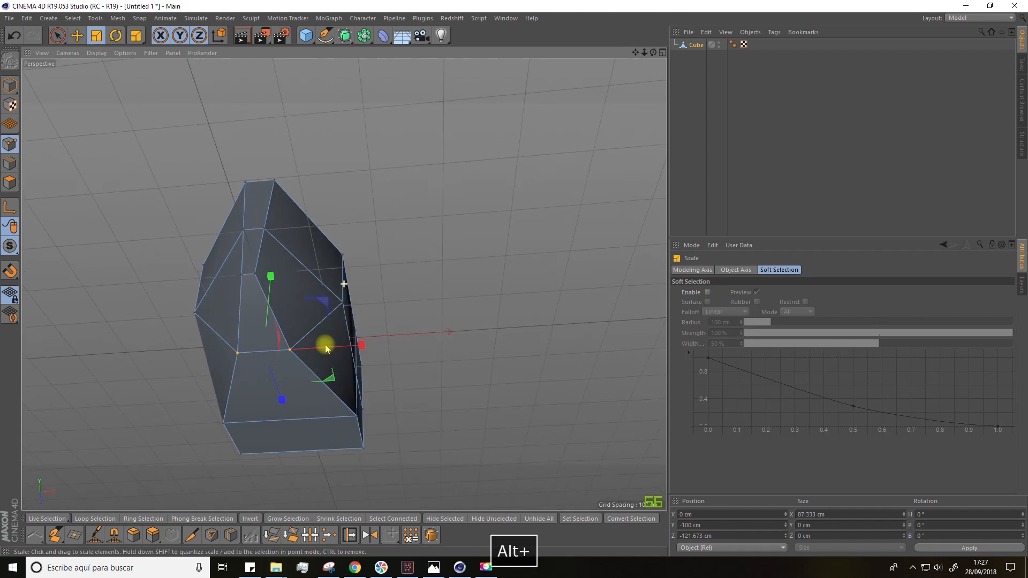
Select the two bottom points of the rear cross-section and scale them closer together along X.
key("space")
left_click(225, 423, "shift")
key("t")
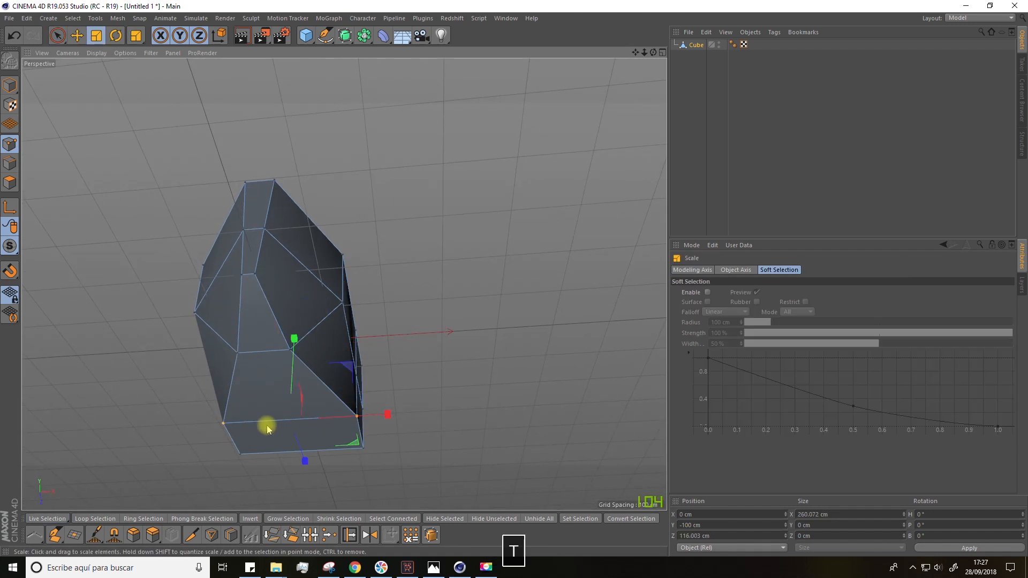
left_click_drag(381, 416, 296, 423)
Select the two bottom points at the stern end and scale them closer together along X.
key("space")
left_click_drag(371, 451, 404, 362, "alt")
key("t")
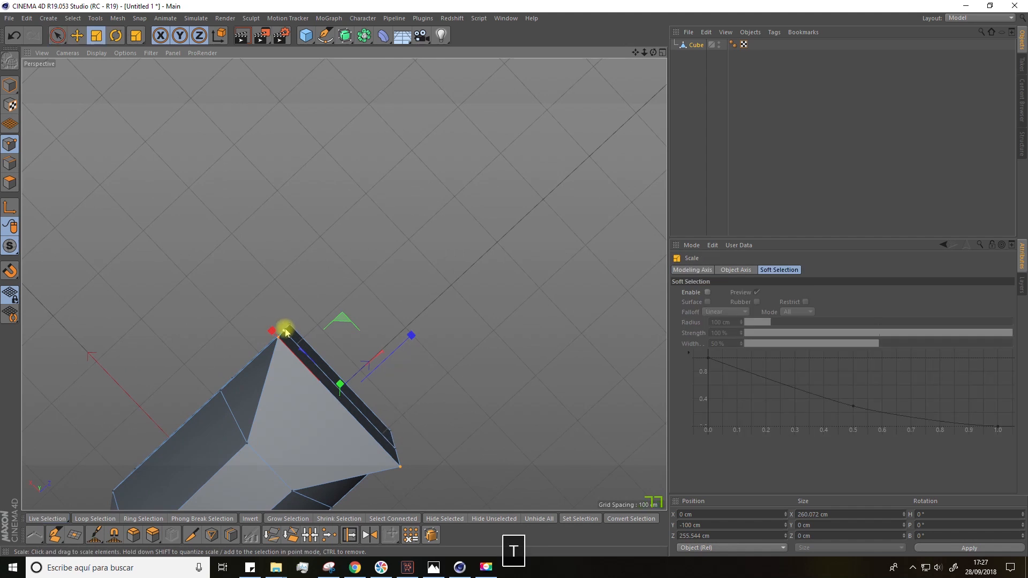
left_click_drag(285, 332, 331, 333)
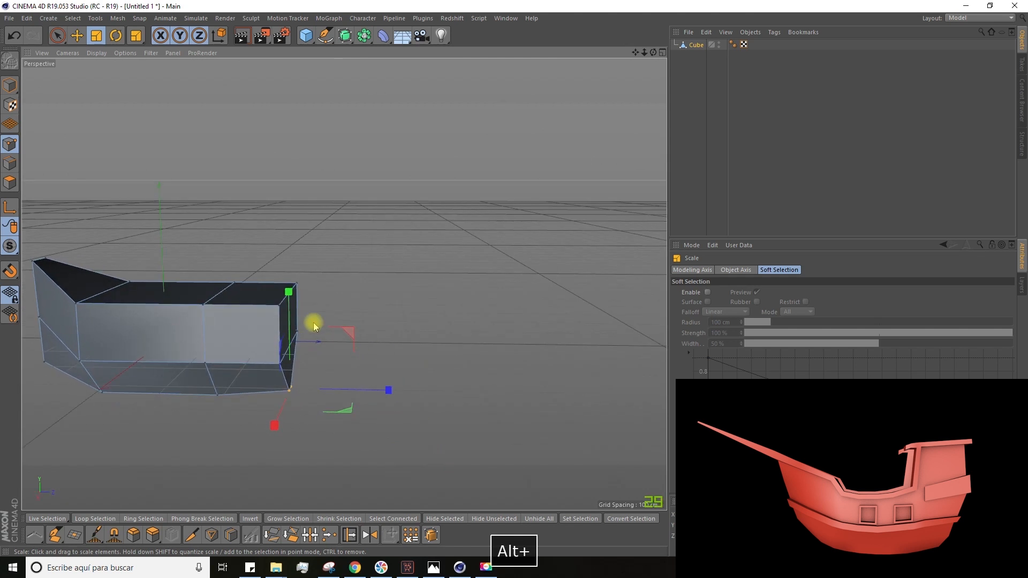
Select the two top points at the stern end, raise them and pull them slightly backward along Z.
key("space")
left_click(297, 281)
left_click_drag(287, 199, 288, 172)
left_click_drag(389, 276, 395, 271)
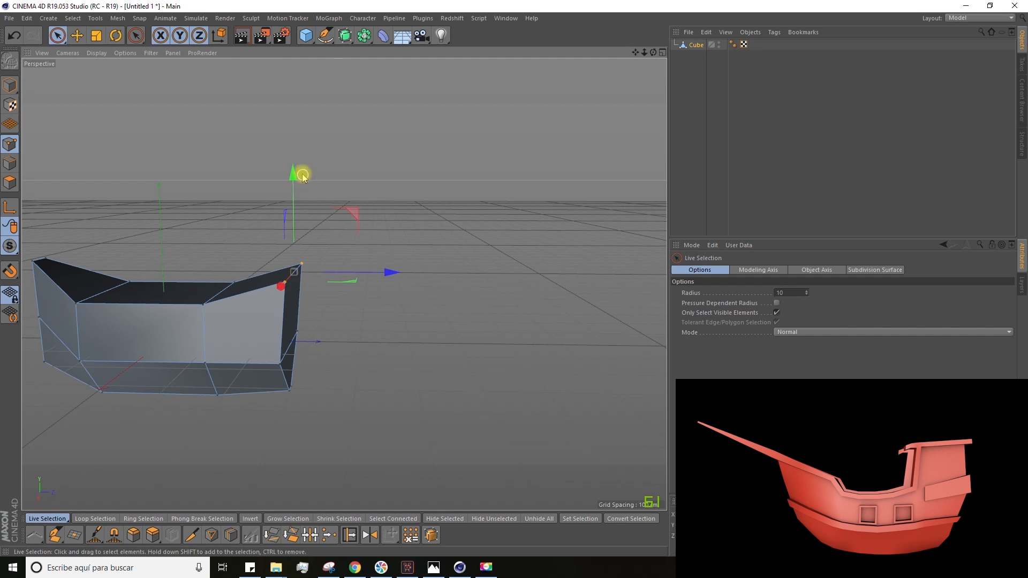
left_click_drag(294, 168, 300, 165)
left_click_drag(409, 200, 496, 186, "alt")
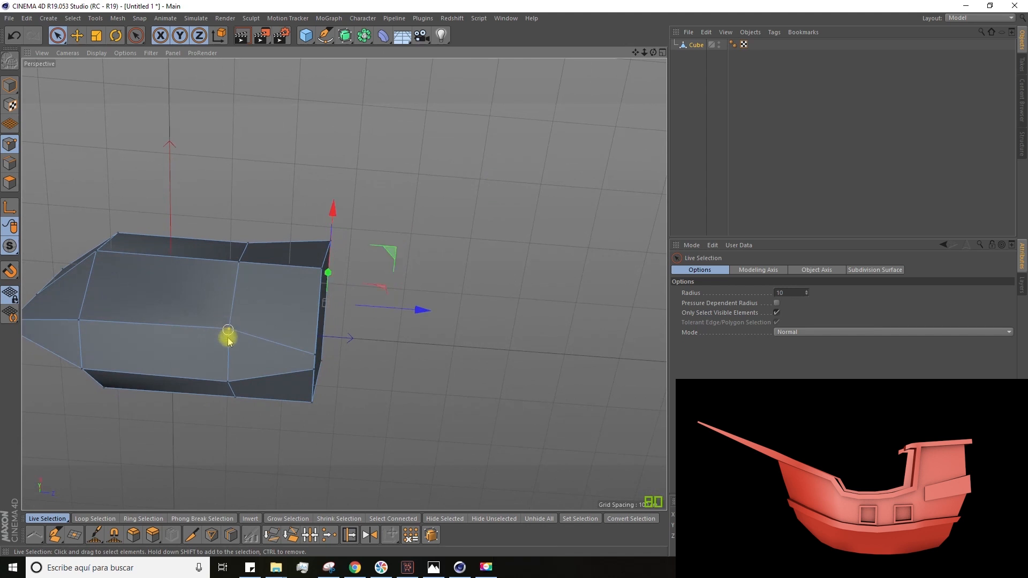
Reselect the two bottom points of the rear cross-section and rescale their spacing to refine the hull bottom.
left_click_drag(232, 395, 161, 459, "alt")
key("t")
left_click_drag(221, 378, 443, 454)
left_click_drag(494, 399, 161, 355, "alt")
Reselect the two bottom points behind the bow and rescale their spacing to match the hull bottom.
key("space")
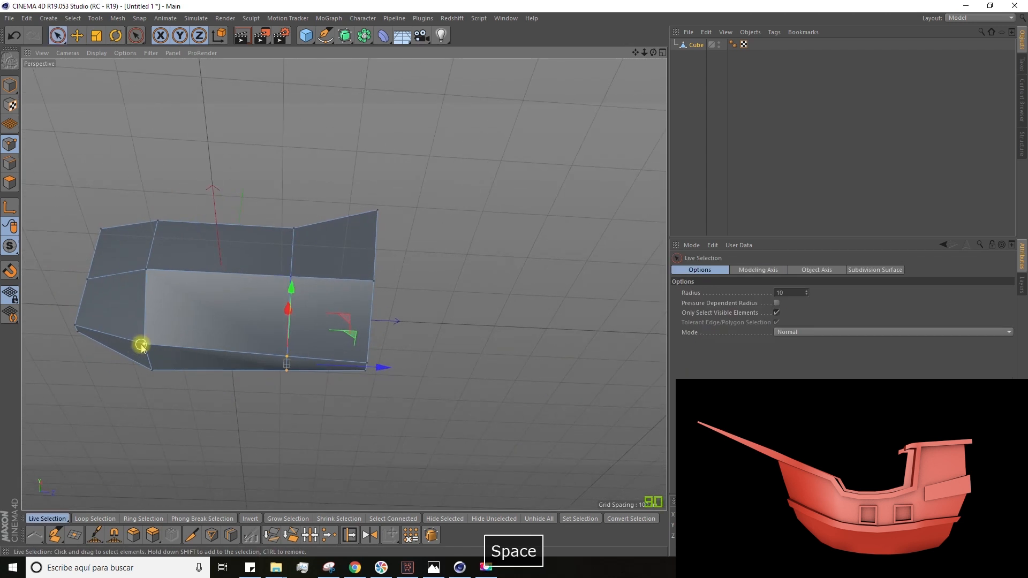
left_click(153, 378, "shift")
key("t")
left_click_drag(147, 355, 142, 335)
left_click_drag(161, 348, 333, 331, "alt")
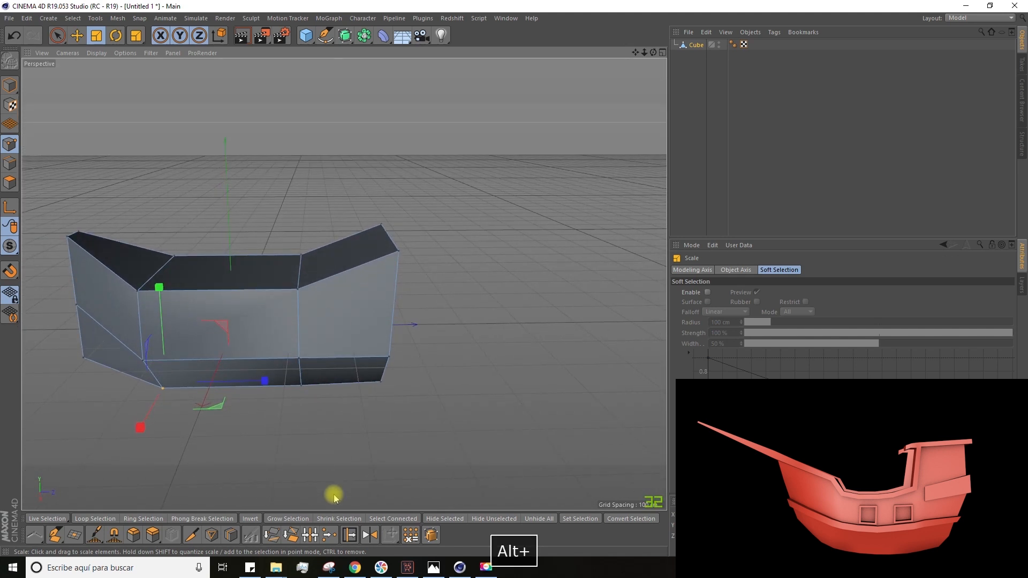
Add a vertical loop cut at about 83% across the stern section, just behind the existing rear loop.
left_click(231, 534)
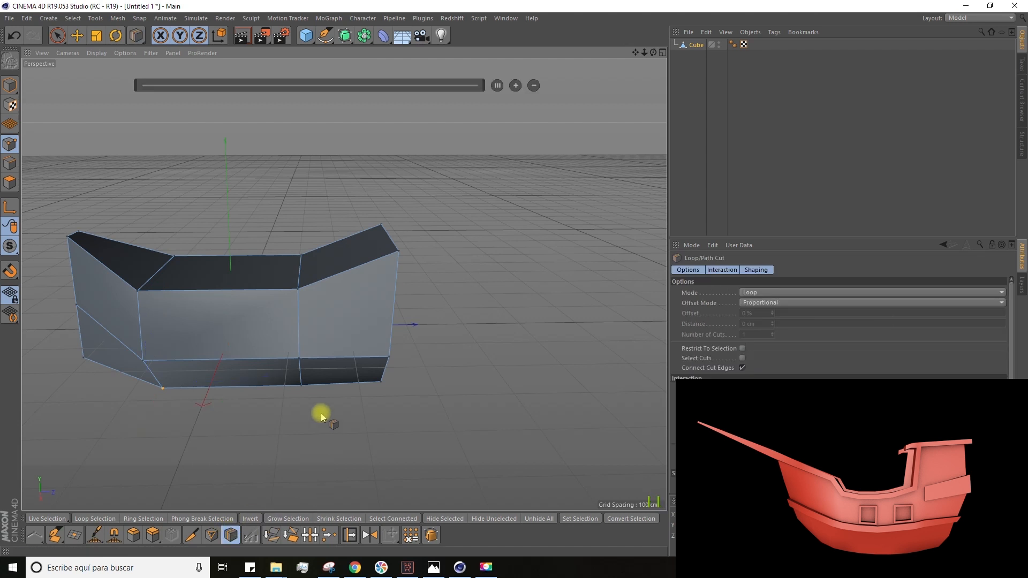
left_click(315, 285)
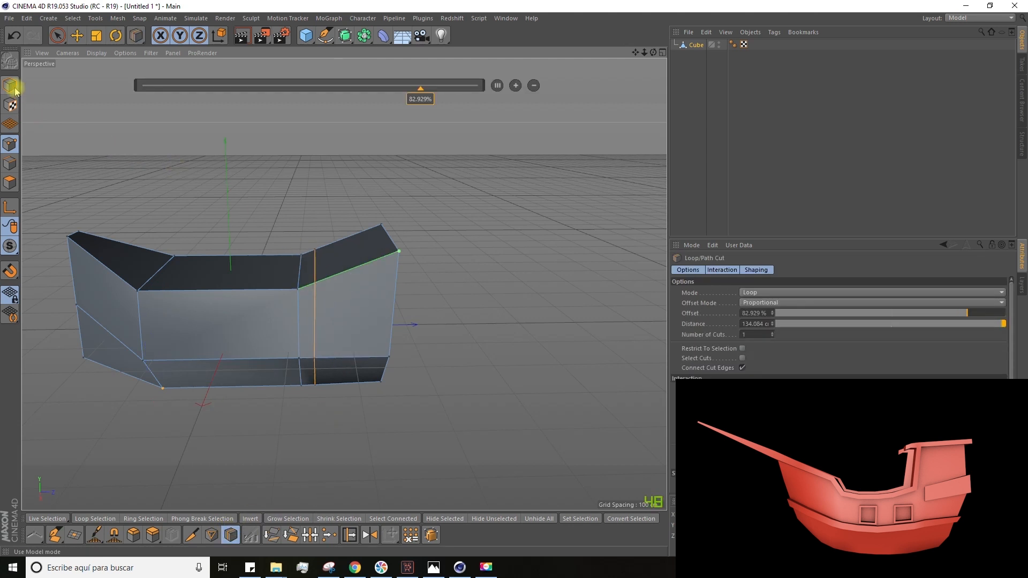
left_click(58, 36)
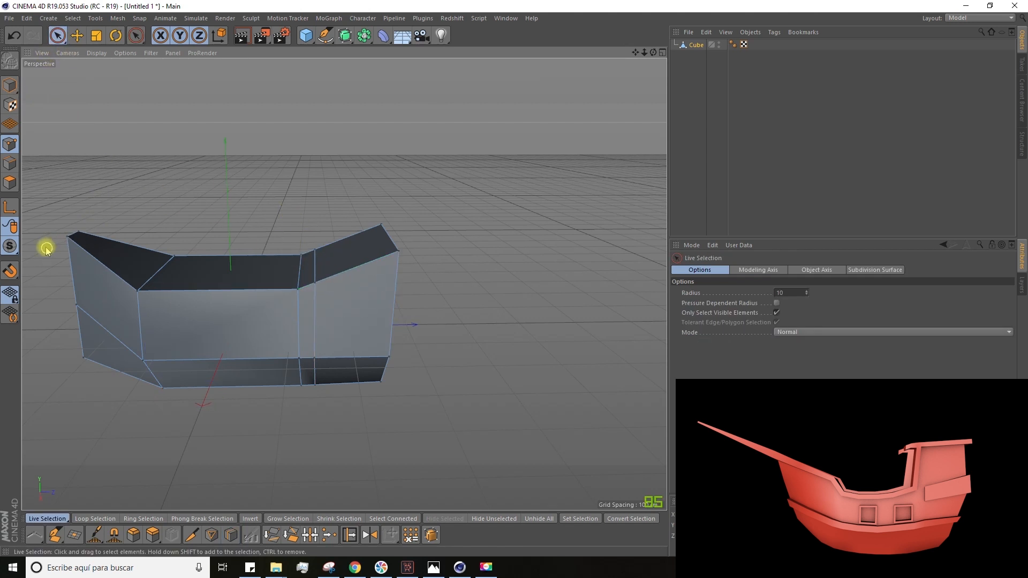
Loop-select the original rear cross-section in front of the new cut and move it forward along Z.
left_click_drag(47, 249, 306, 304, "alt")
left_click(299, 289)
left_click_drag(311, 420, 292, 252, "alt")
left_click(295, 357, "shift")
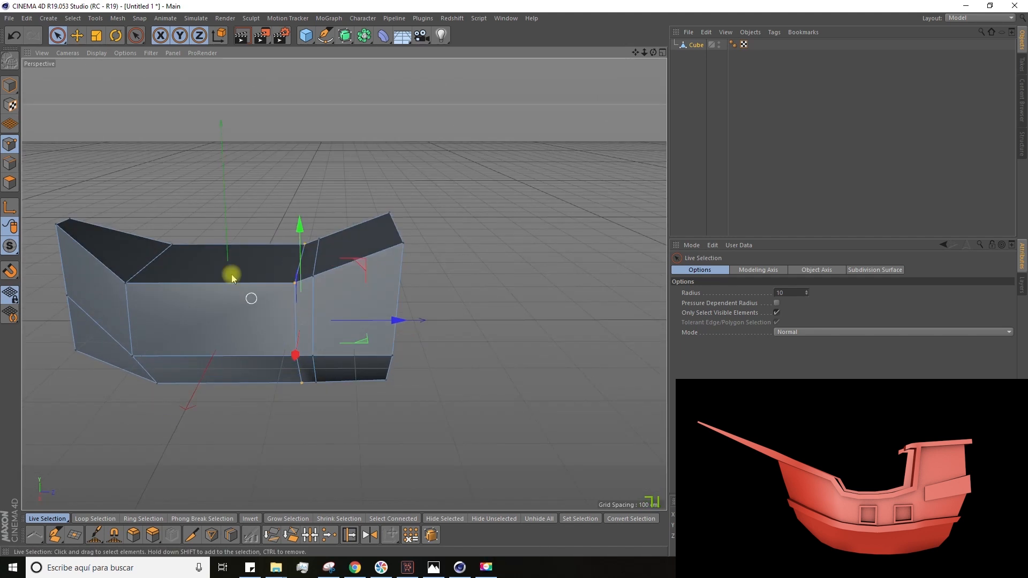
left_click(73, 18)
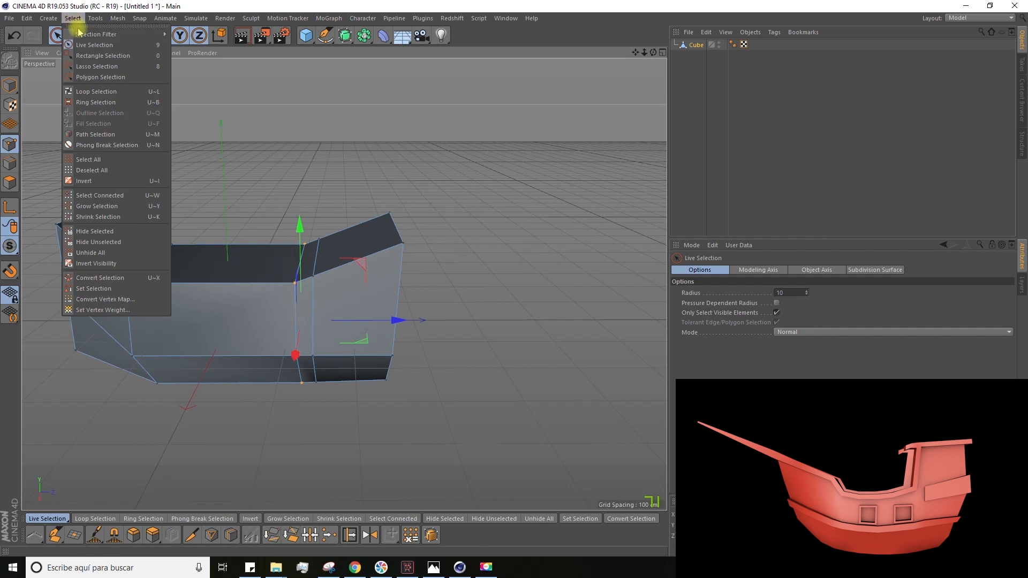
left_click(90, 92)
left_click(295, 281)
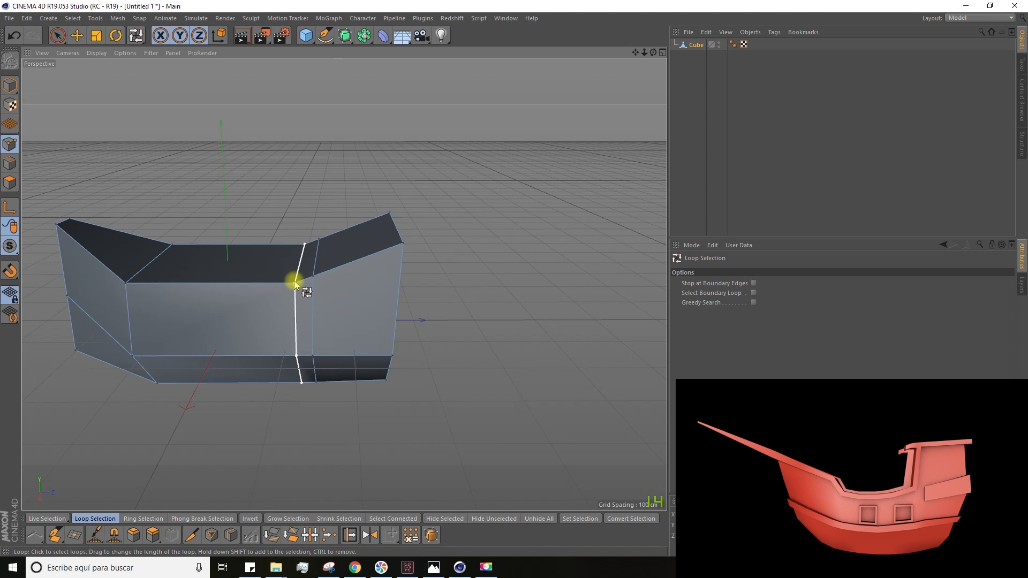
left_click(77, 35)
left_click_drag(412, 320, 361, 325)
left_click_drag(332, 384, 289, 301, "alt")
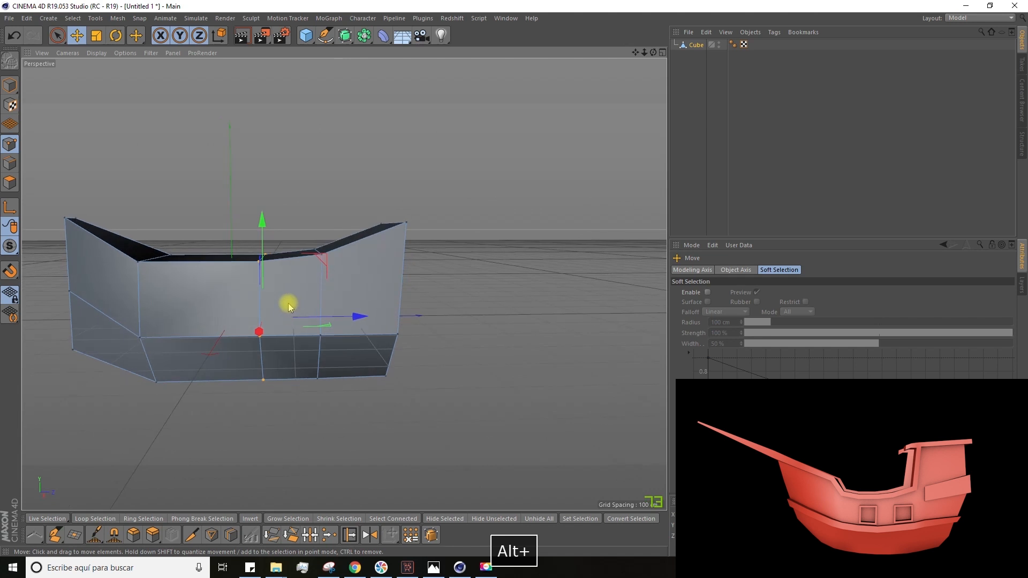
Select the two top points of the new rear cut and lower them level with the flat deck.
key("space")
left_click(257, 264)
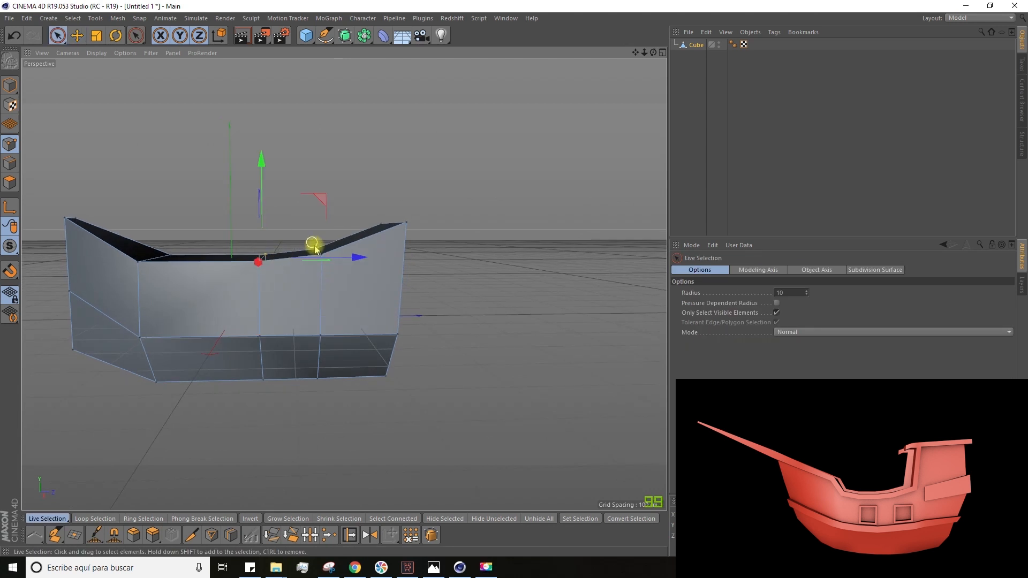
left_click(323, 260)
left_click_drag(315, 153, 315, 161)
left_click_drag(314, 162, 186, 229, "alt")
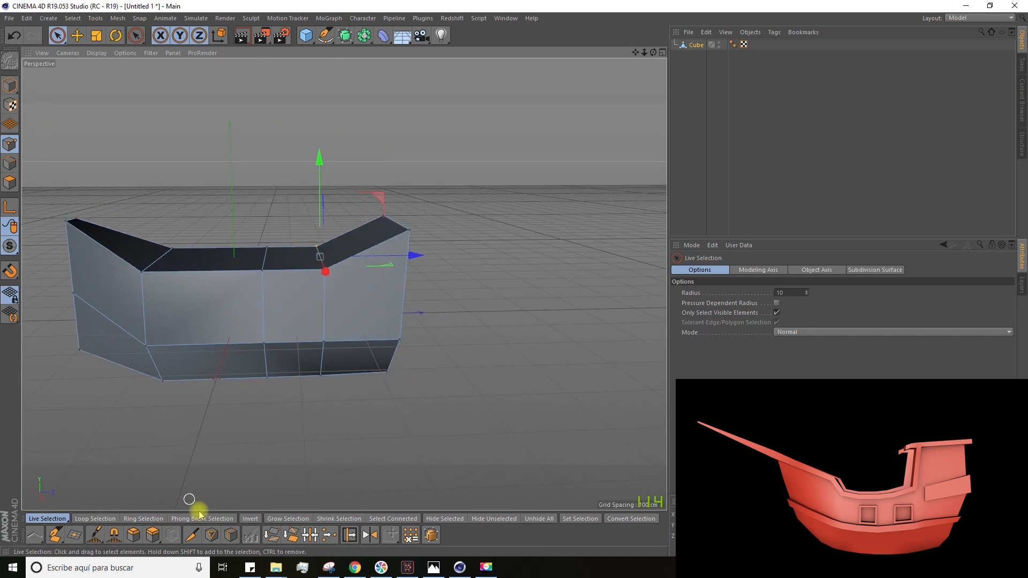
Cut a horizontal loop around the upper half of the hull sides at about 47%.
left_click(230, 535)
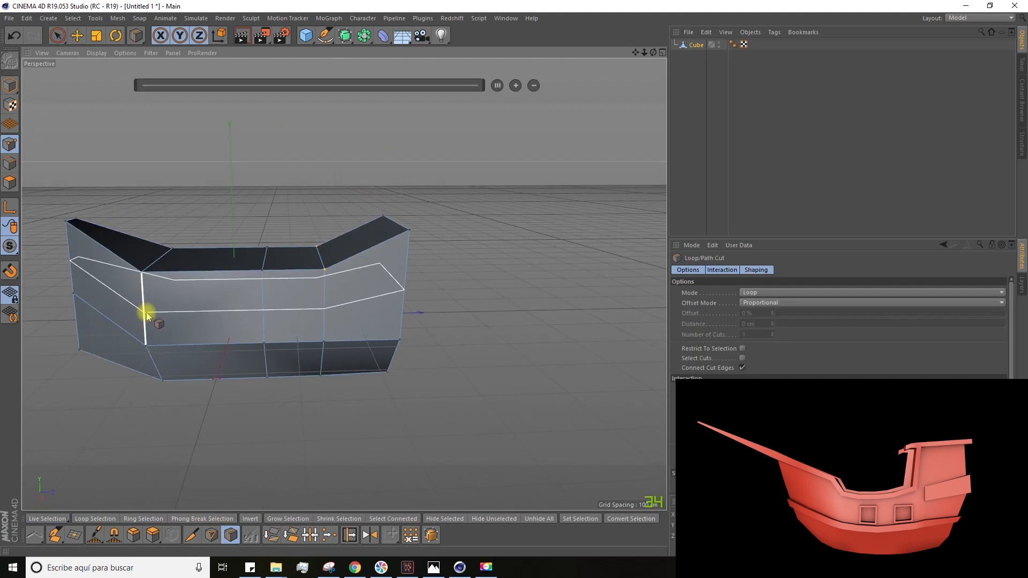
left_click(146, 312)
mouse_move(146, 311)
left_mouse_down("alt")
mouse_move(143, 328)
mouse_move(124, 316)
mouse_move(149, 310)
left_mouse_up("alt")
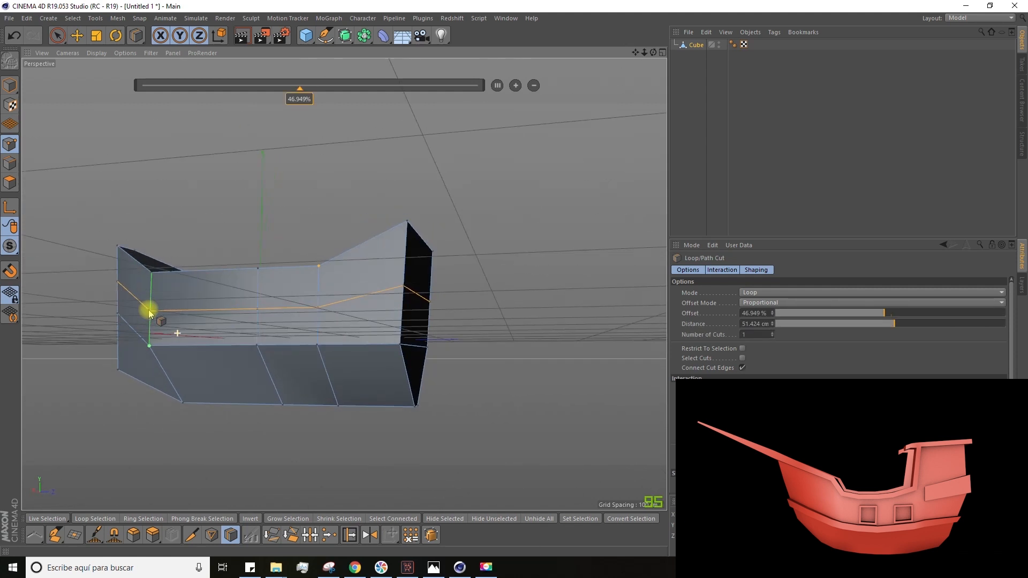
Loop-select the lower horizontal loop of the hull sides and scale it to reshape the lower hull.
left_click(70, 19)
left_click(103, 96)
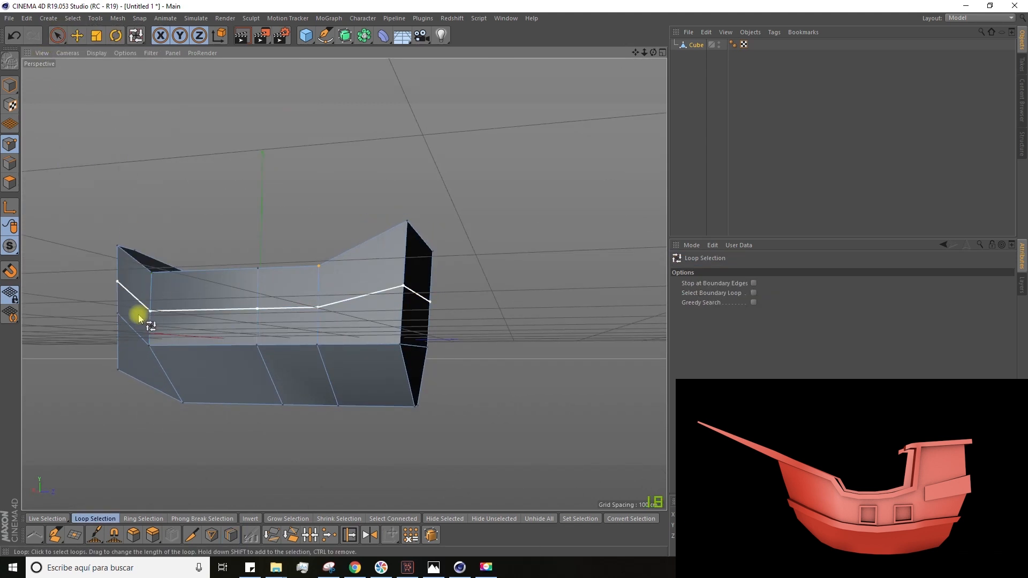
left_click(149, 348)
left_click_drag(356, 339, 297, 361, "alt")
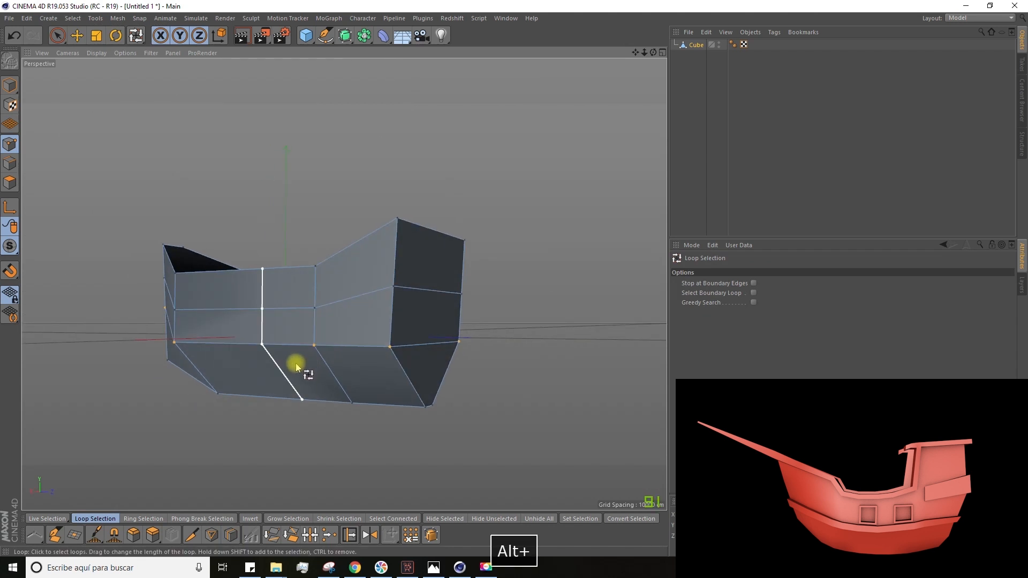
key("t")
left_click_drag(505, 349, 645, 345)
Move the bottom bow points about 37 cm toward the stern along Z, and the bottom stern points toward the bow.
left_click_drag(471, 356, 284, 379, "alt")
key("space")
left_click(249, 358)
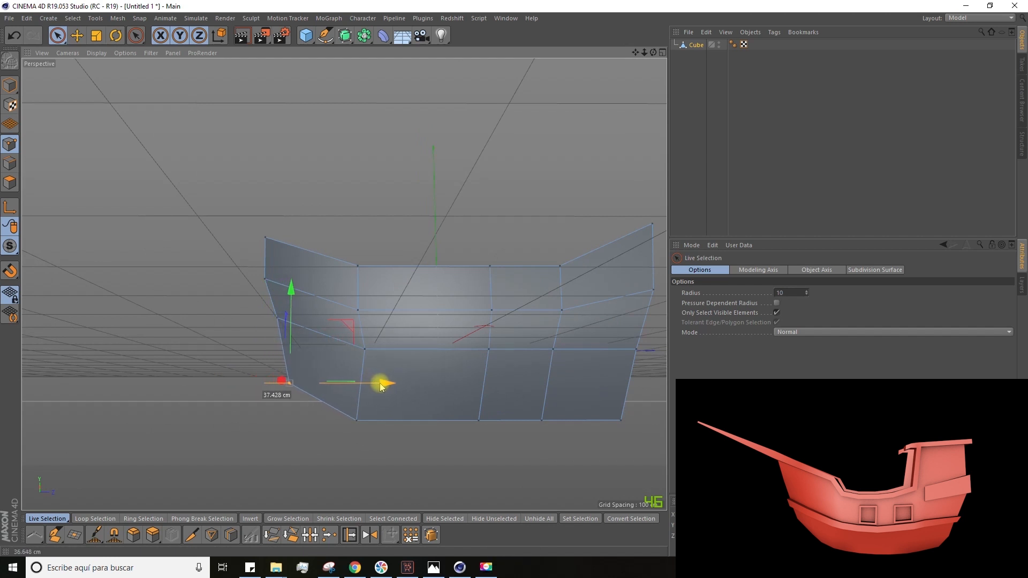
left_click_drag(297, 290, 514, 326)
left_click(513, 326)
left_click_drag(609, 325, 555, 268)
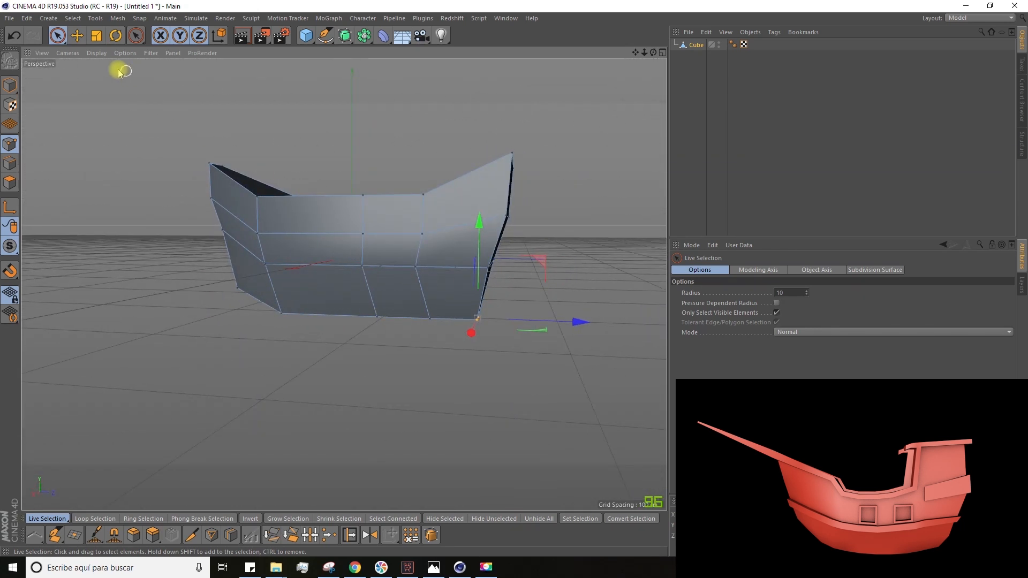
Loop-select the lower horizontal loop of the hull and move it down along Y, closer to the hull bottom.
left_click(74, 19)
left_click(99, 88)
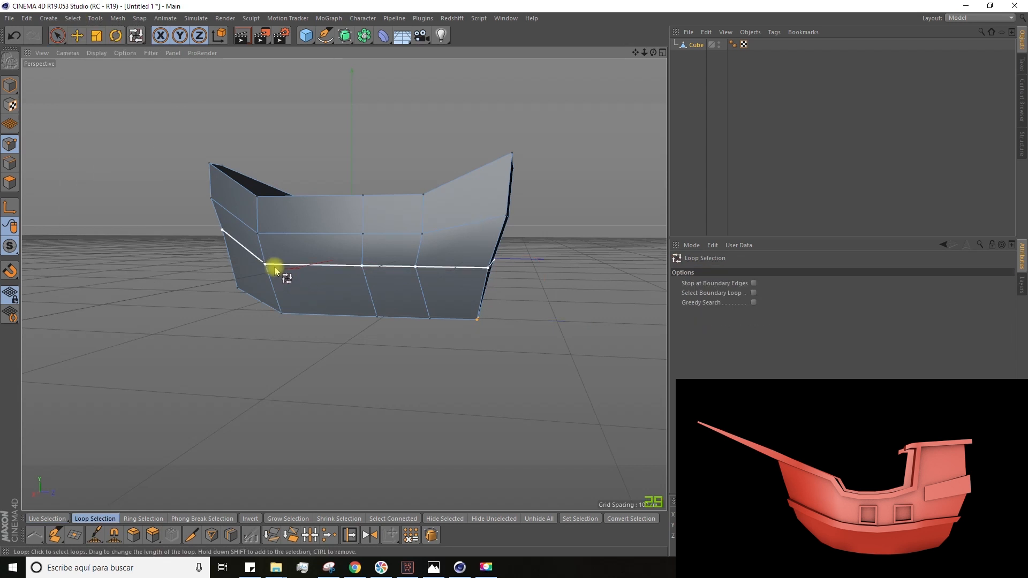
key("e")
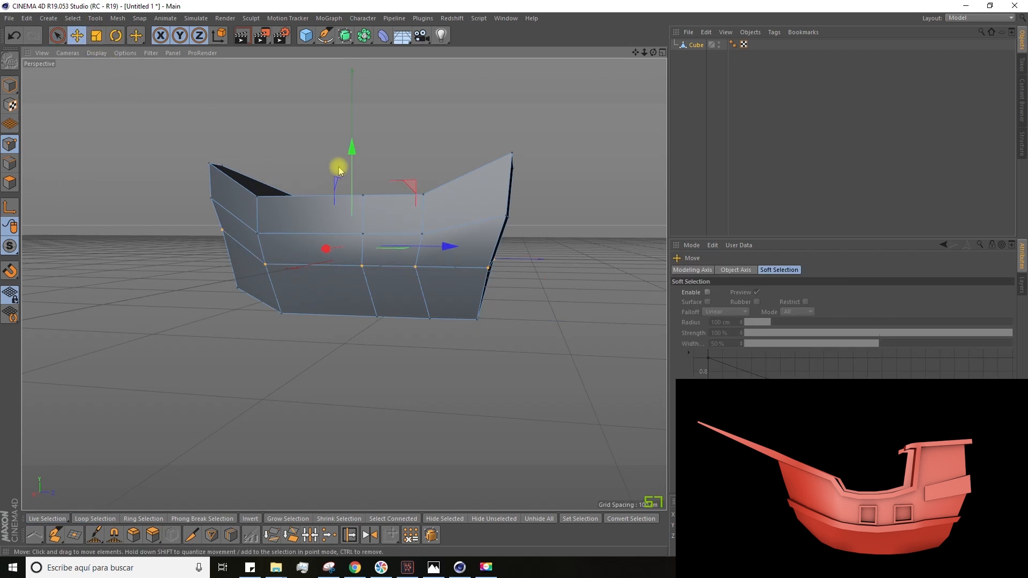
left_click_drag(351, 155, 351, 163)
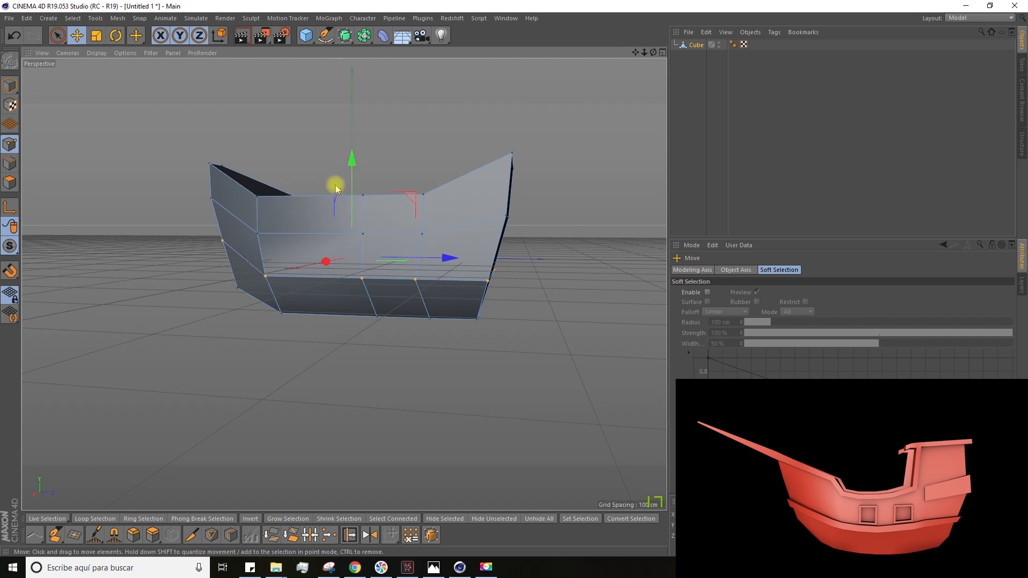
key("t")
left_click_drag(351, 371, 229, 239, "alt")
Cut a vertical loop around the narrow hull section just ahead of the stern at about 29%.
left_click(231, 535)
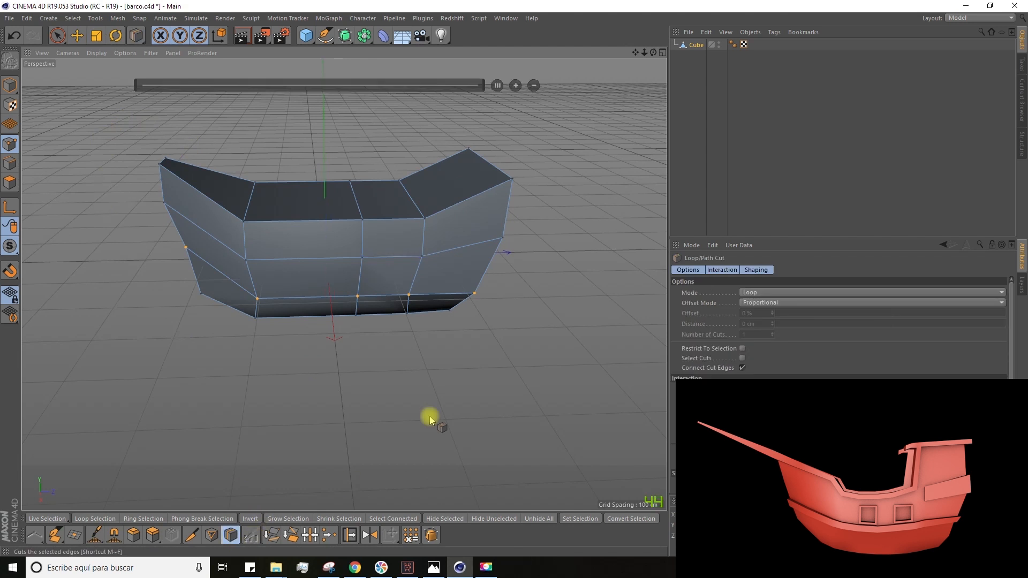
left_click_drag(463, 209, 400, 226, "alt")
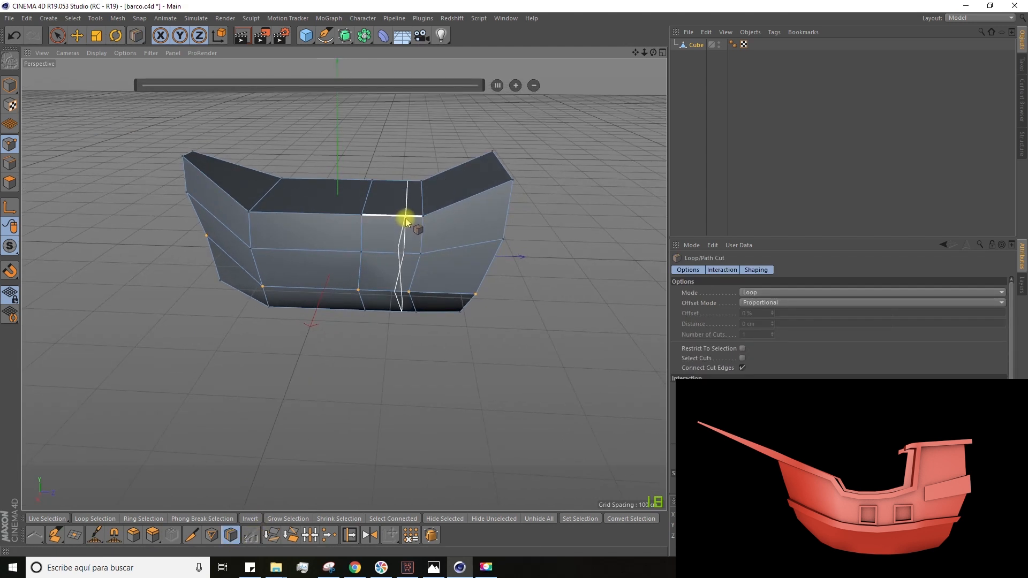
left_click(406, 217)
left_click_drag(427, 326, 427, 307, "alt")
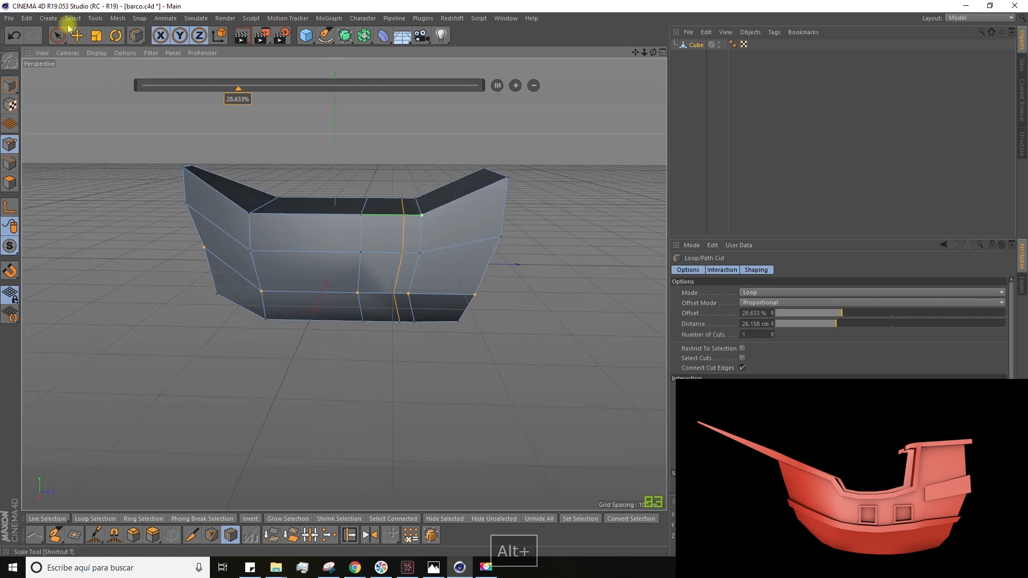
Raise the upper hull points at the front of the stern section about 61 cm along Y.
key("e")
key("space")
left_click(421, 209)
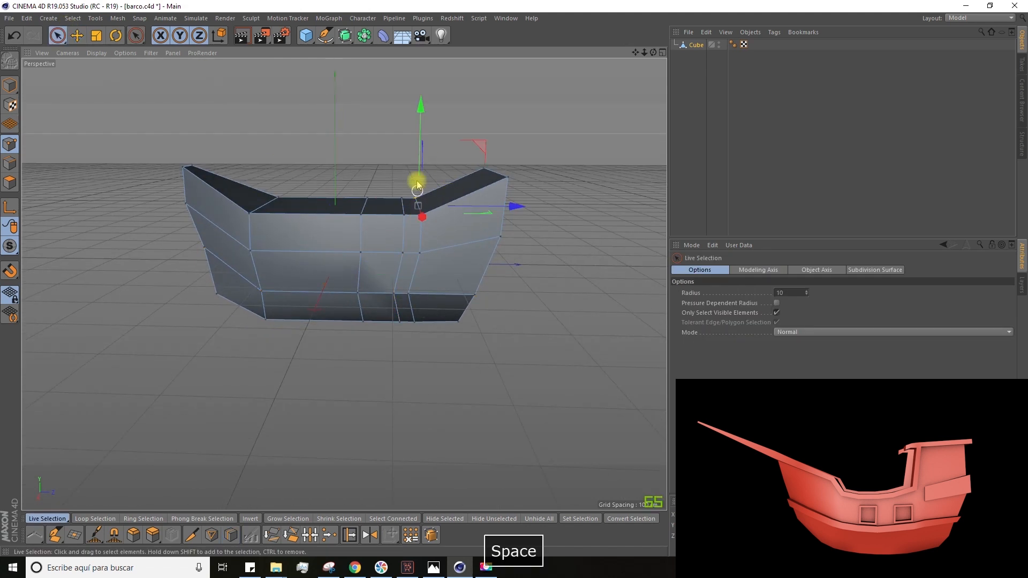
left_click_drag(420, 115, 422, 67)
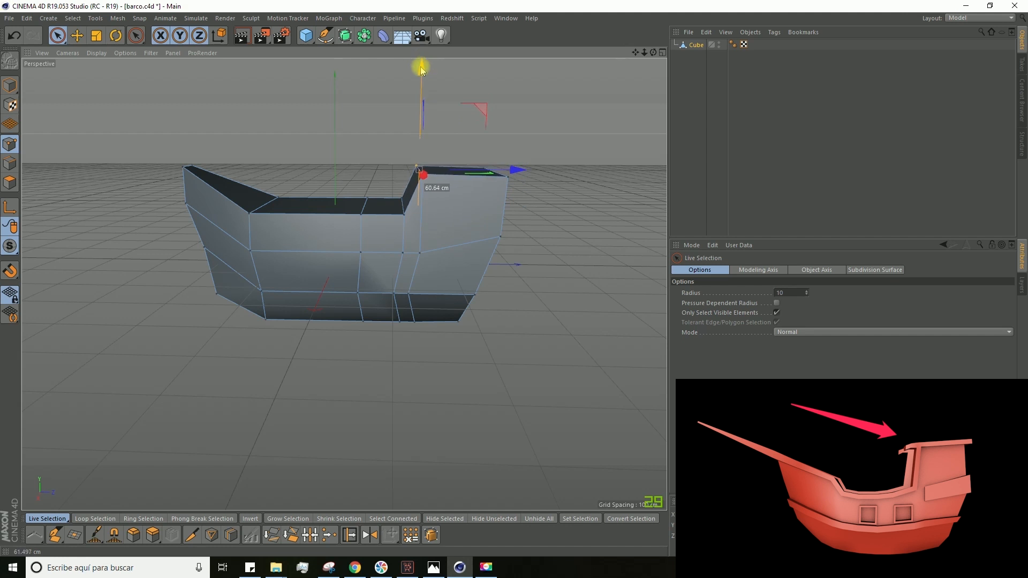
Raise the top points at the stern's rear end about 31 cm along Y, and lift the front top points of the raised stern further.
left_click(510, 177)
left_click_drag(498, 74, 499, 52)
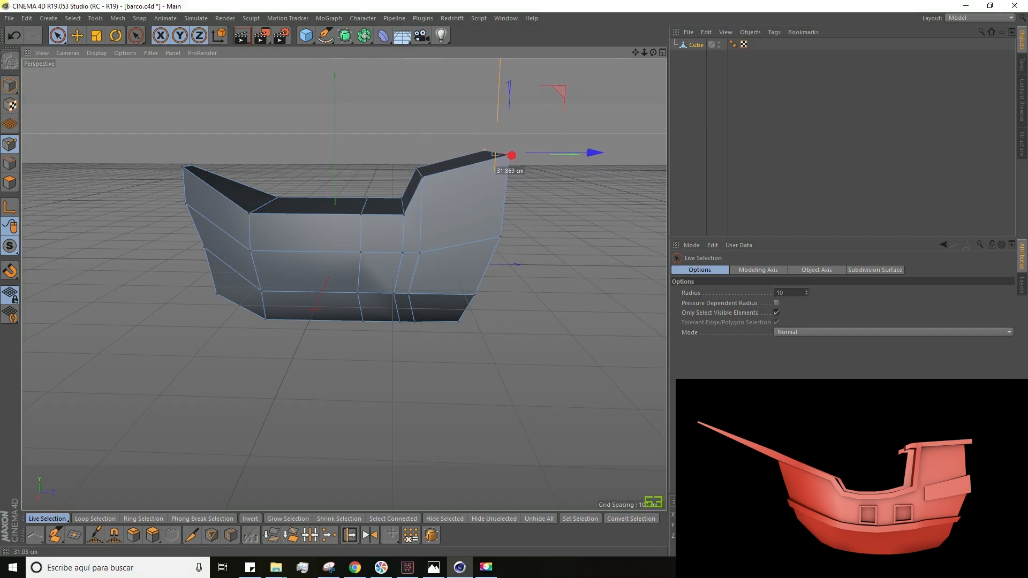
left_click(420, 173)
left_click_drag(433, 80, 417, 57)
Select the four top points of the raised stern and scale them to reshape its top.
left_click_drag(414, 182, 308, 85, "alt")
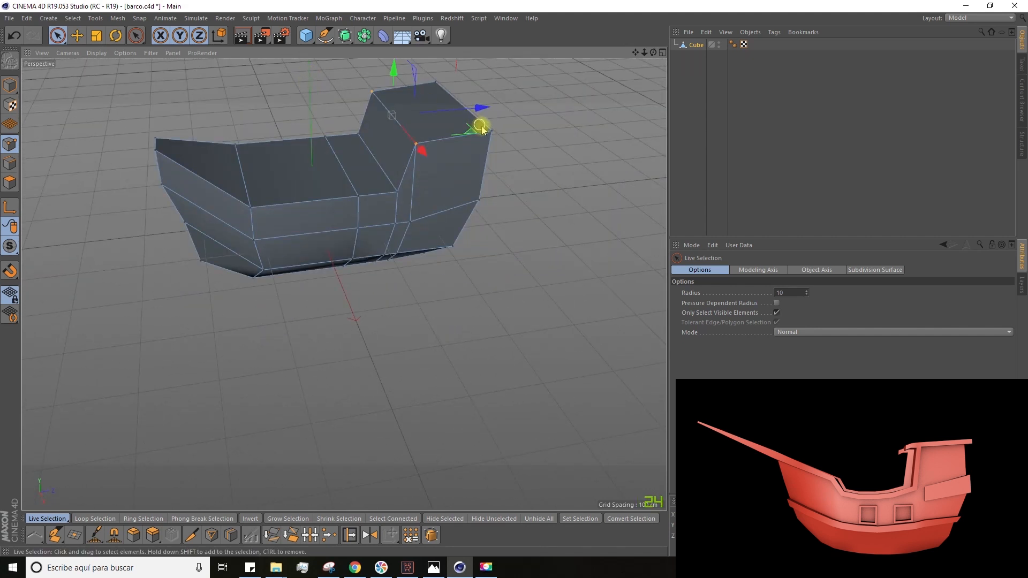
left_click_drag(489, 172, 505, 236, "alt")
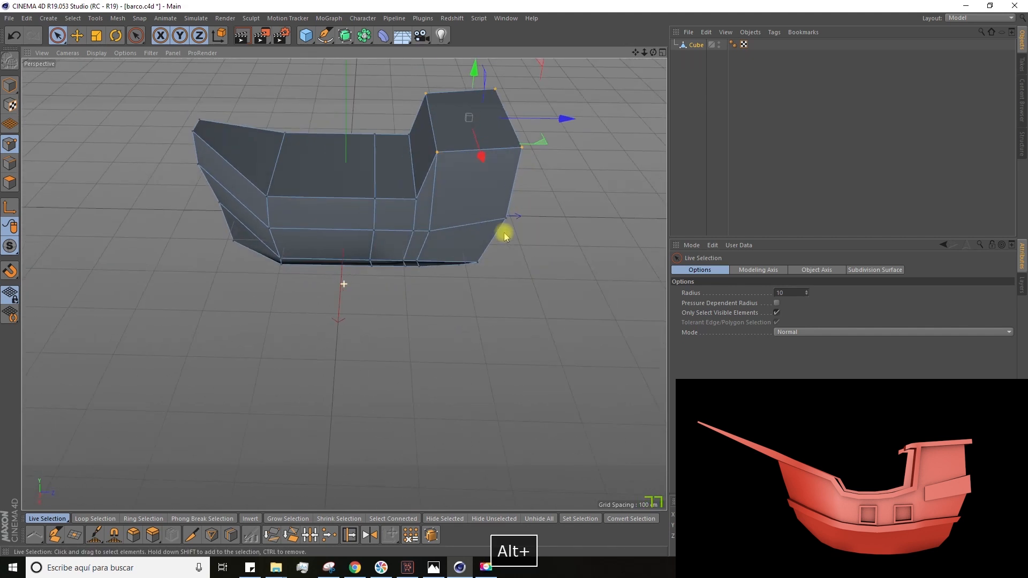
key("t")
left_click_drag(593, 172, 438, 67)
key("e")
key("k")
key("l")
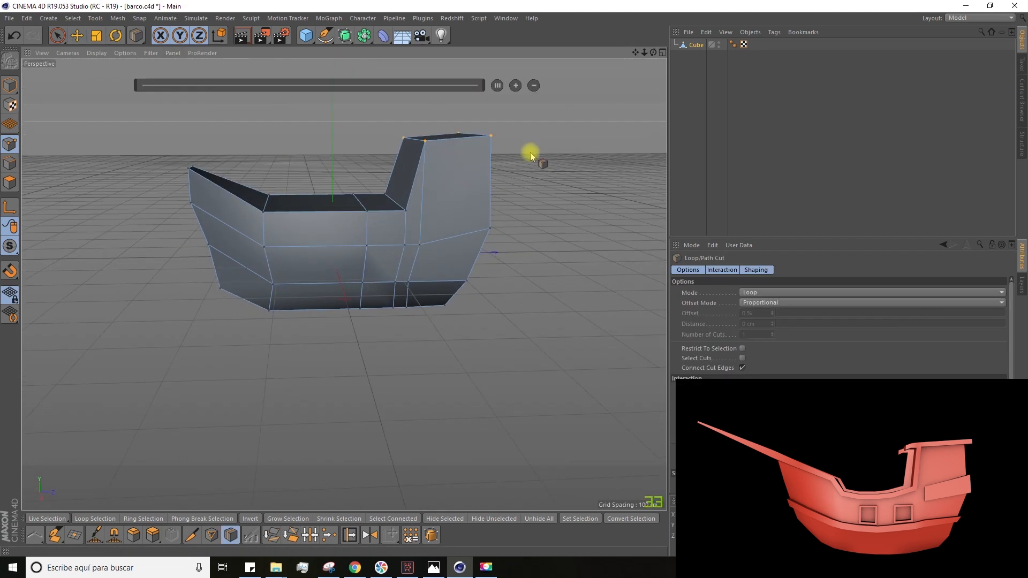
Select the side polygons of the raised stern on both sides of the ship and delete them.
left_click(59, 37)
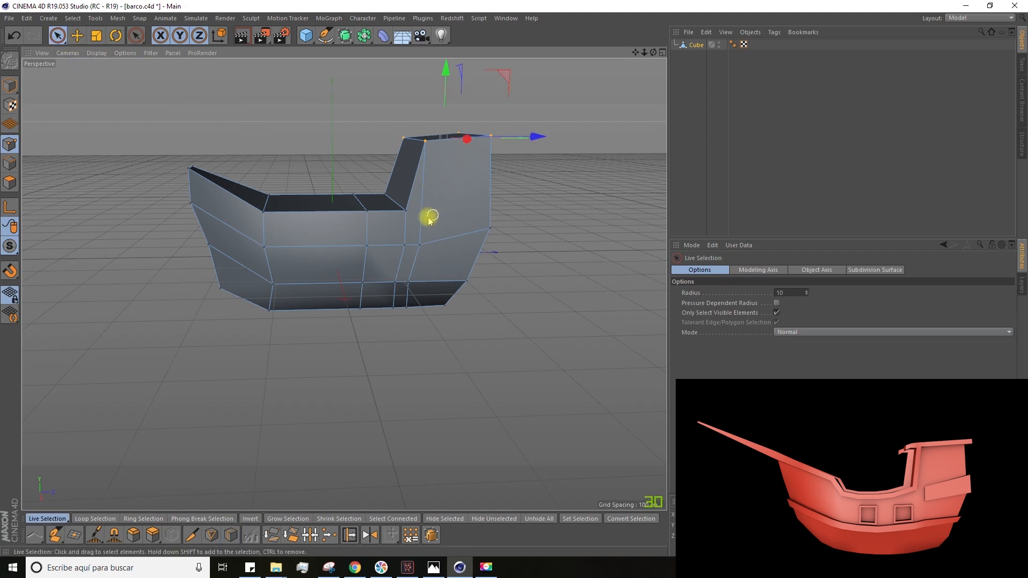
left_click_drag(473, 179, 511, 219, "alt")
scroll(540, 160, "up", 3)
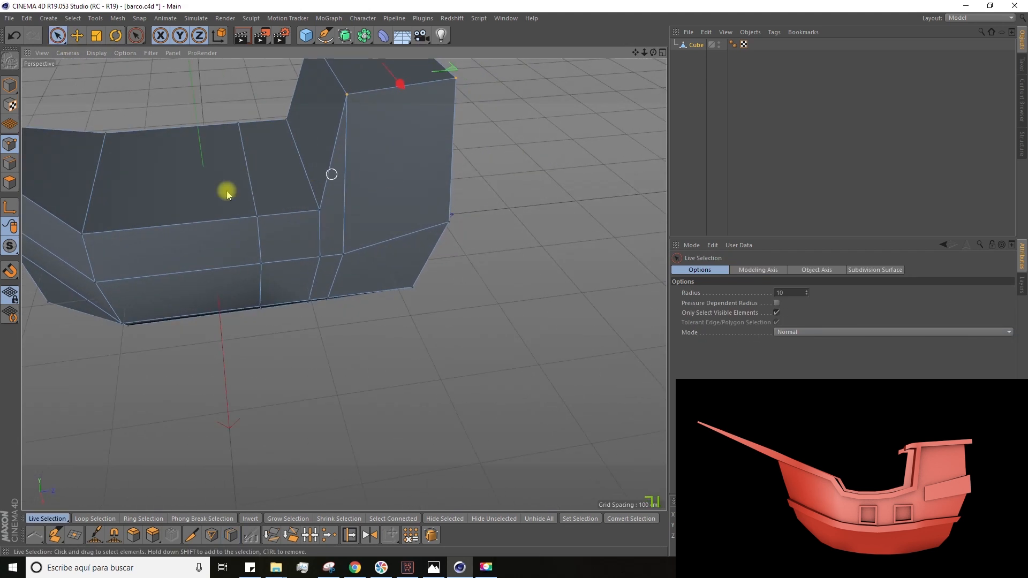
left_click(10, 183)
left_click_drag(365, 255, 368, 188, "alt")
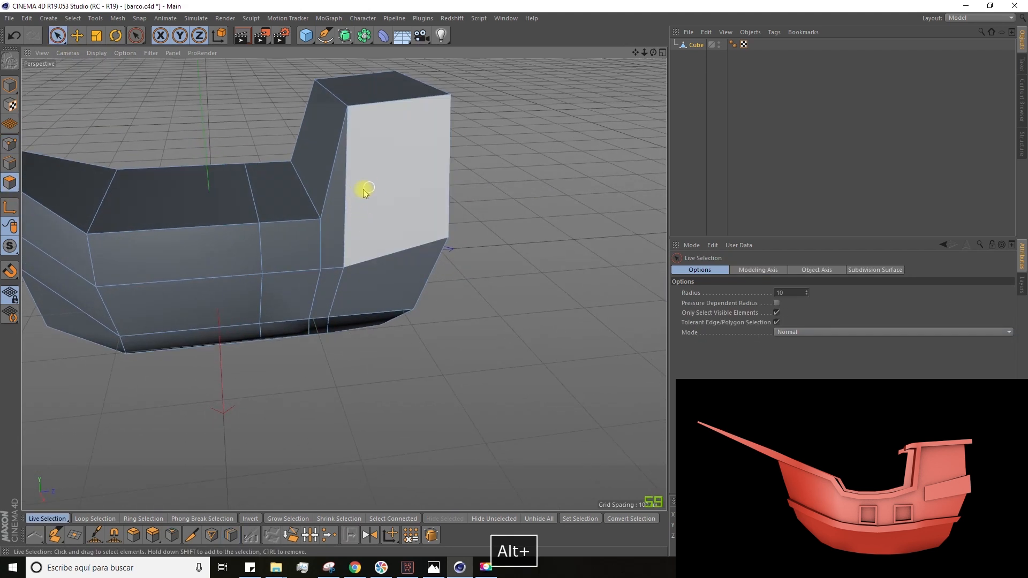
left_click(340, 219)
left_click_drag(341, 220, 156, 203, "alt")
left_click_drag(515, 344, 572, 364, "shift")
scroll(425, 355, "down", 3)
mouse_move(418, 359)
left_mouse_down("alt")
mouse_move(593, 358)
mouse_move(604, 349)
mouse_move(581, 387)
mouse_move(478, 274)
mouse_move(493, 255)
mouse_move(415, 252)
mouse_move(425, 287)
left_mouse_up("alt")
key("Delete")
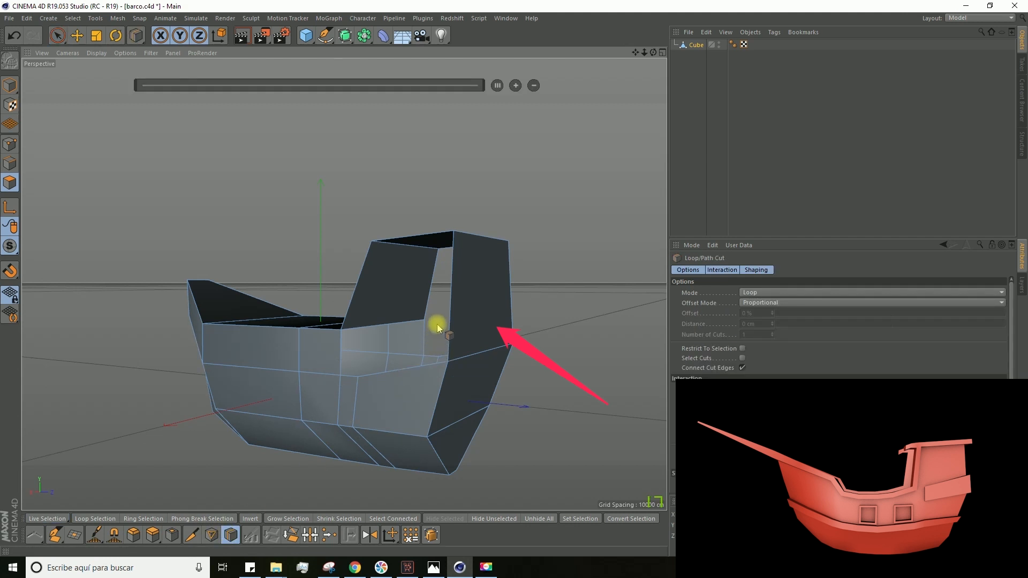
Cut a horizontal loop across the rear wall of the raised stern at about 37%.
left_click(451, 315)
left_click_drag(458, 408, 489, 416, "alt")
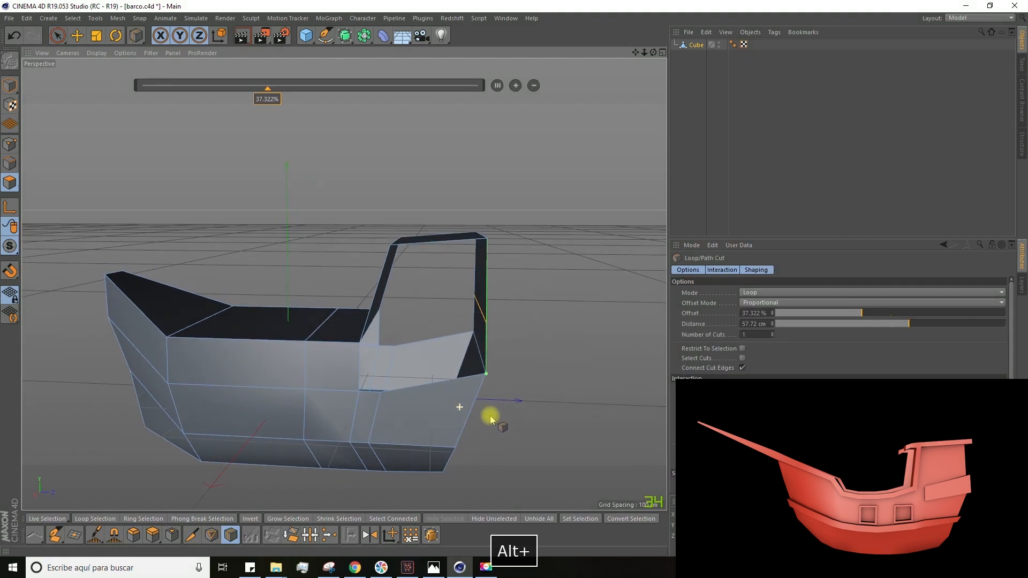
mouse_move(197, 275)
left_mouse_down("alt")
mouse_move(225, 255)
mouse_move(217, 247)
left_mouse_up("alt")
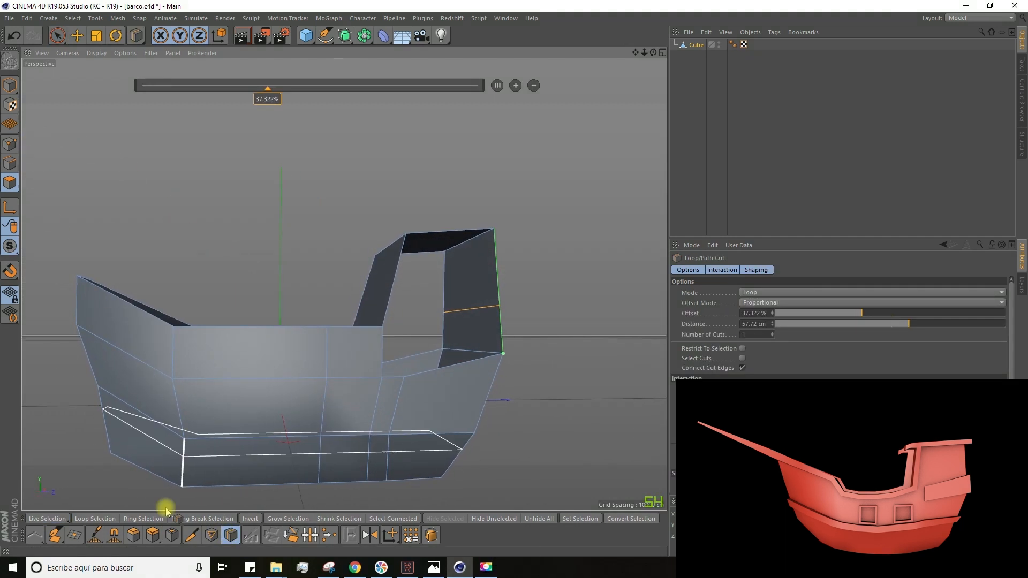
Use the Polygon Pen on points to fill the lower part of both stern side openings up to the rear wall's new cut.
left_click(55, 535)
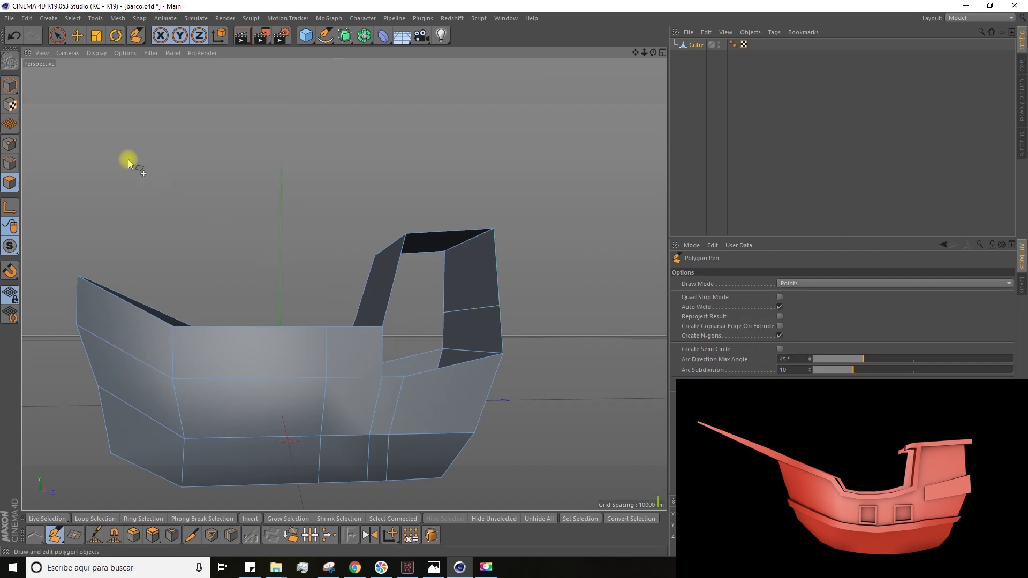
left_click(18, 143)
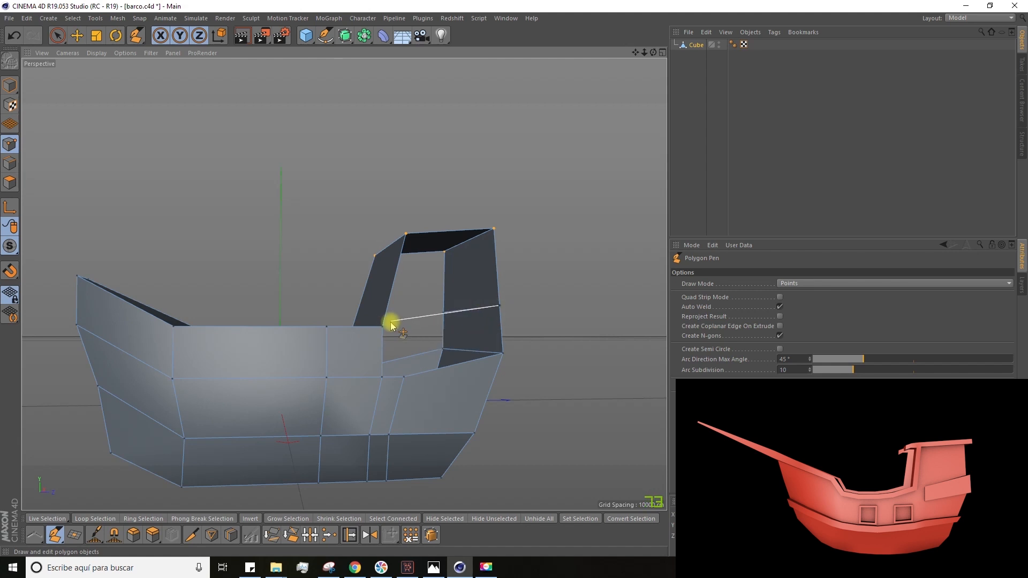
left_click_drag(455, 402, 497, 350, "alt")
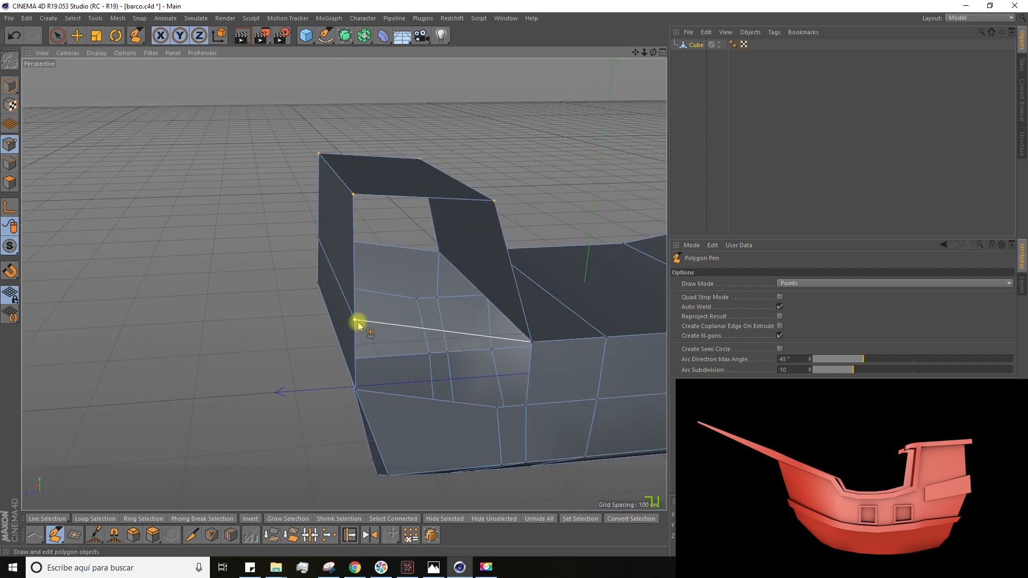
key("ctrl+z")
Cut a vertical edge with the Polygon Pen through each new stern side polygon, from the existing hull point up to the top edge.
left_click_drag(268, 372, 551, 355, "alt")
scroll(357, 319, "up", 2)
left_click(244, 301)
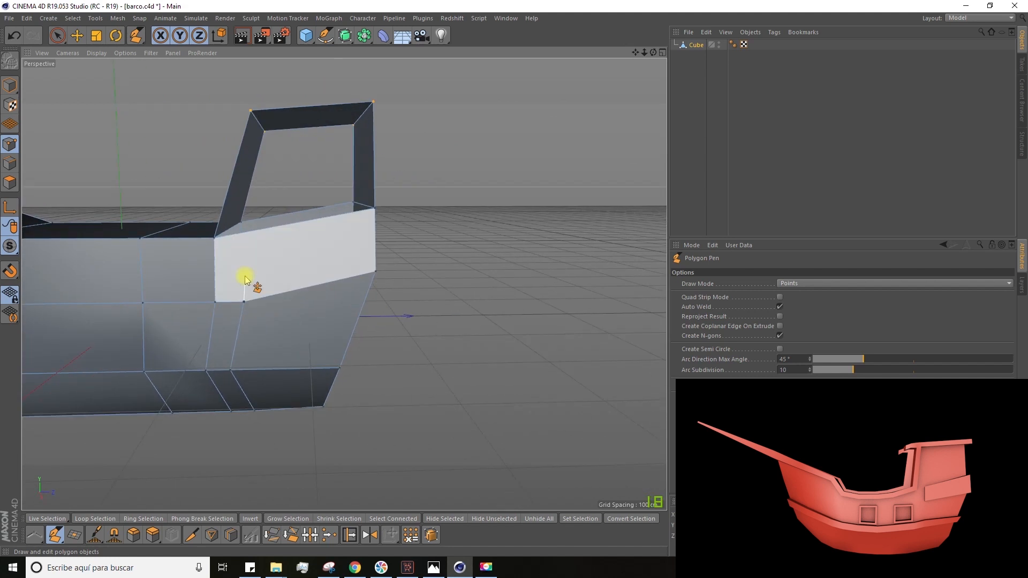
left_click_drag(247, 244, 309, 341, "alt")
left_click(511, 378)
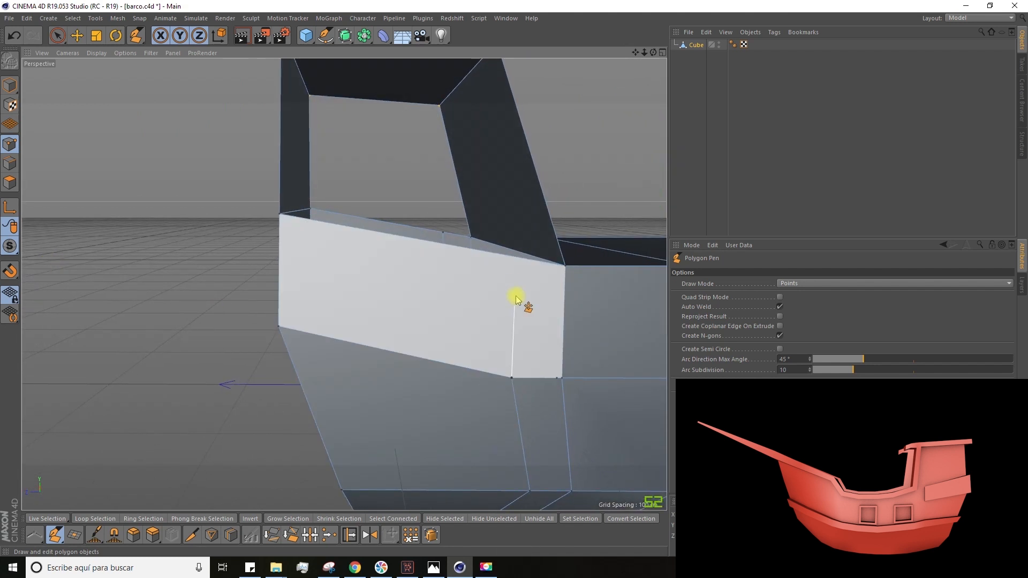
Delete the stray extra point on the mid-height horizontal edge near the stern on both sides of the hull.
key("space")
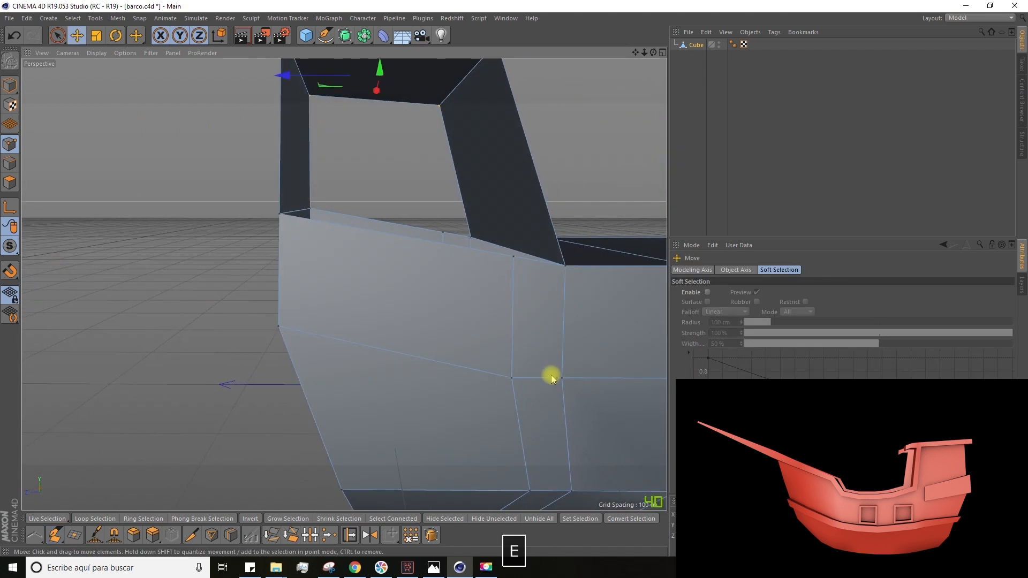
left_click(552, 378)
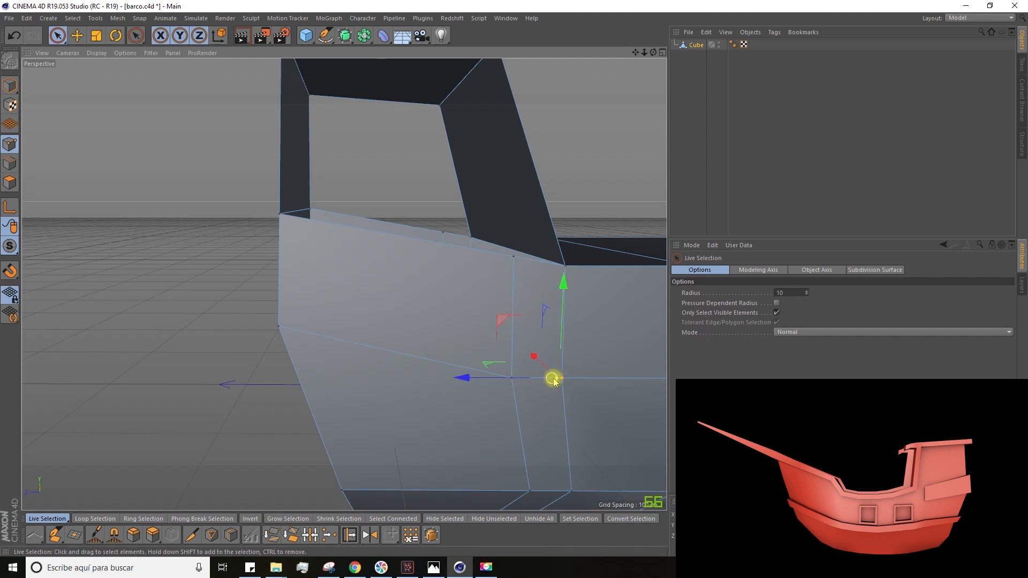
key("Delete")
left_click_drag(545, 356, 554, 268, "alt")
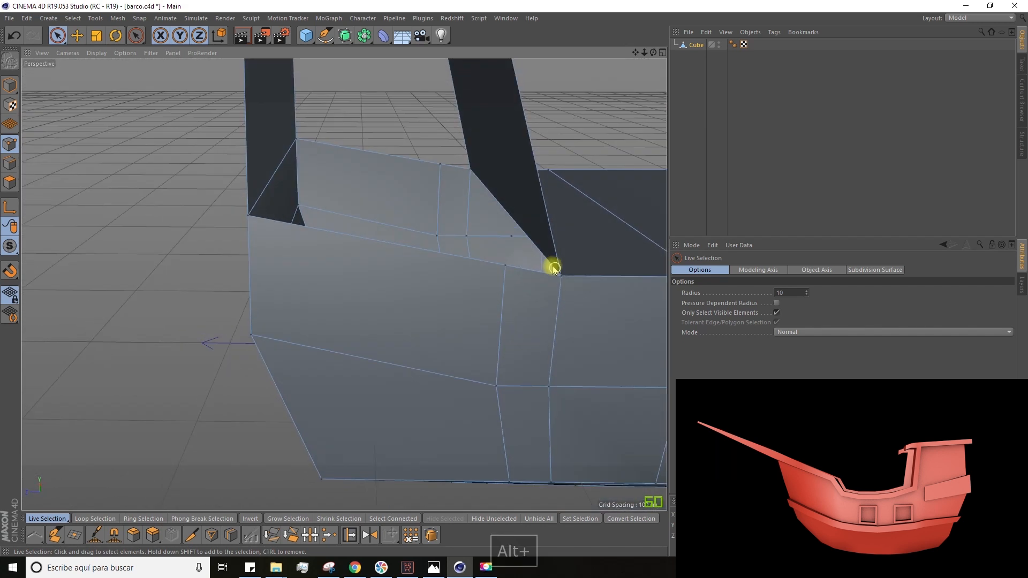
left_click(511, 236)
left_click_drag(484, 259, 466, 236, "alt")
scroll(459, 252, "up", 4)
left_click(449, 225)
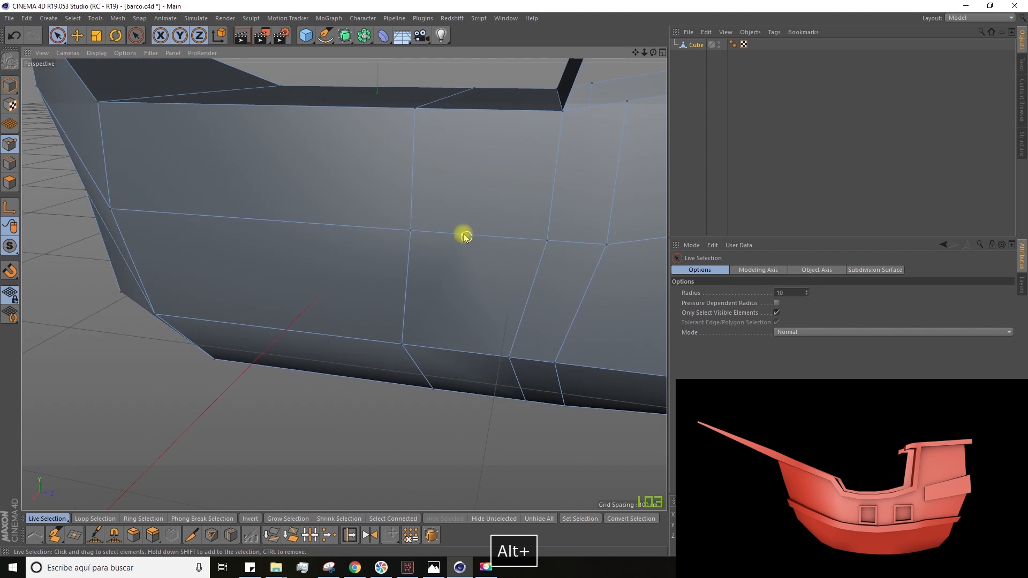
left_click(461, 230)
key("Delete")
Cut a loop across the top of the raised stern, close to its front edge, at about 17%.
scroll(465, 227, "down", 4)
left_click_drag(465, 227, 292, 298, "alt")
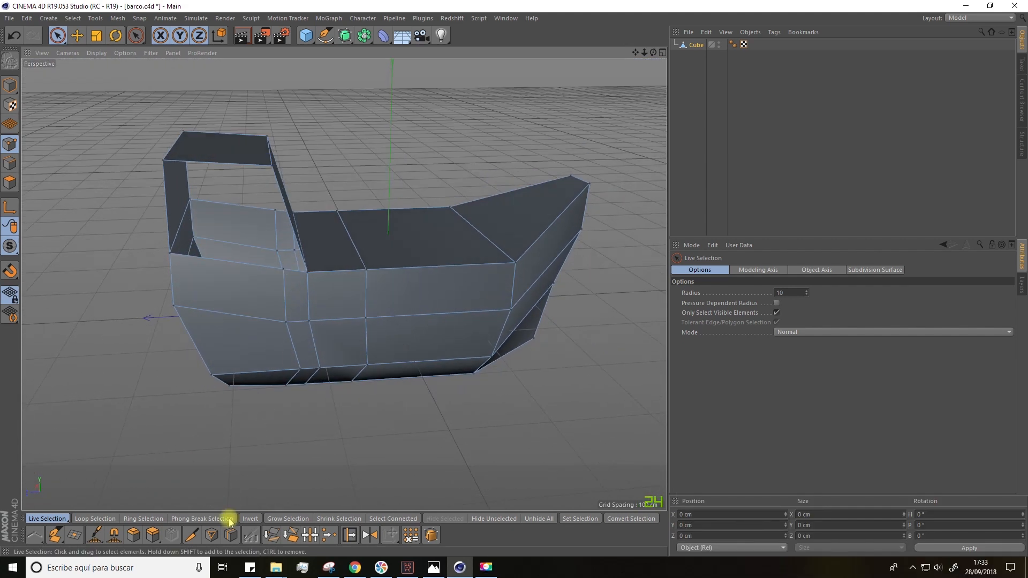
left_click(231, 535)
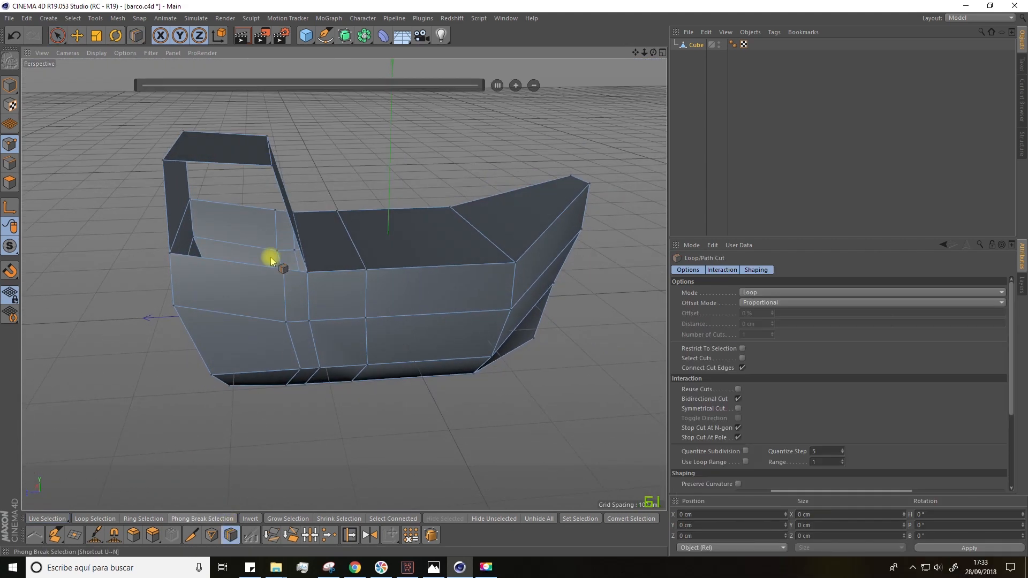
left_click(255, 169)
left_click_drag(260, 166, 412, 146, "alt")
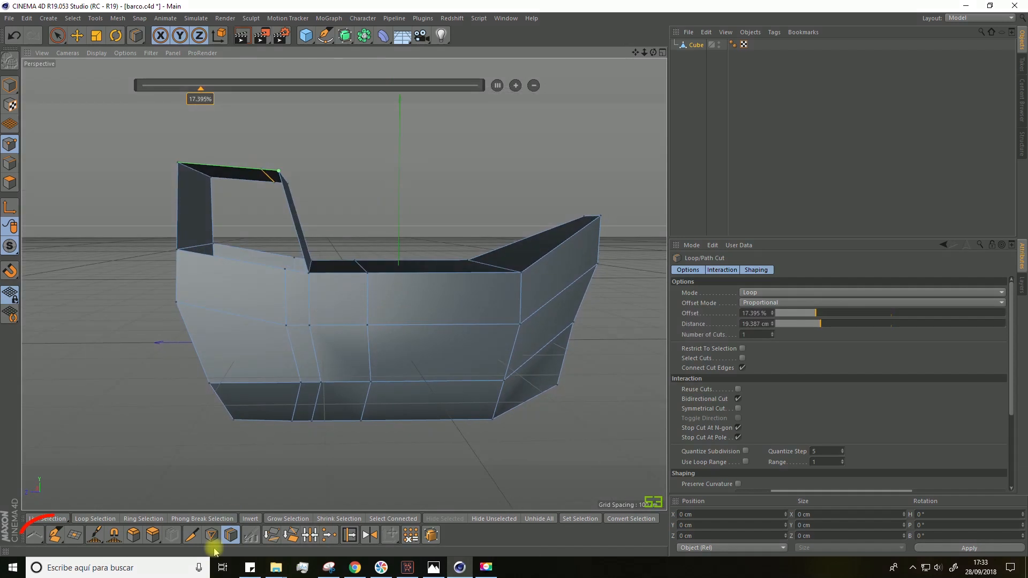
Draw a narrow slanted polygon with the Polygon Pen along the front of the stern side opening, joining the hull edge to the top cut.
left_click(57, 535)
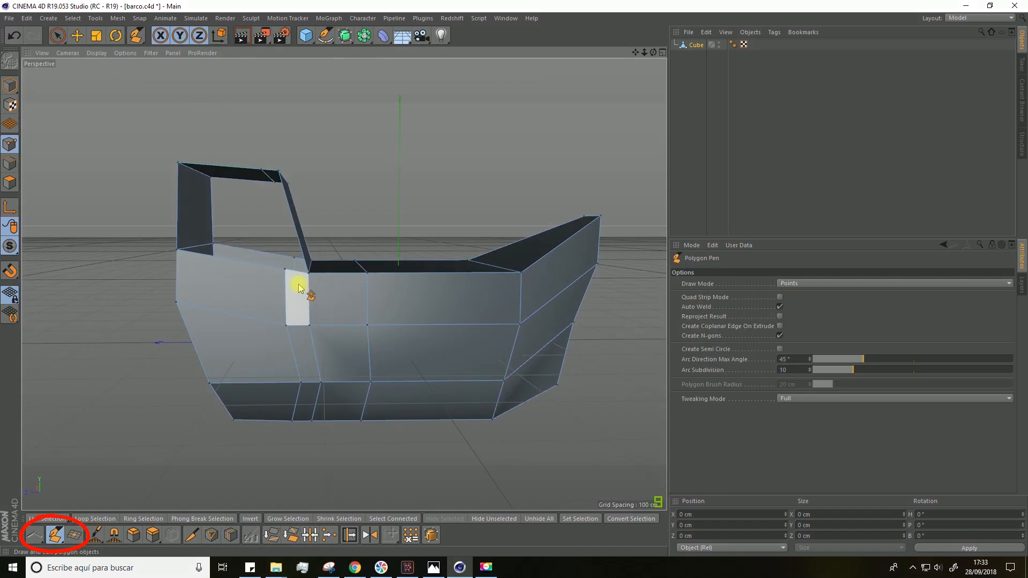
left_click_drag(275, 172, 96, 178, "alt")
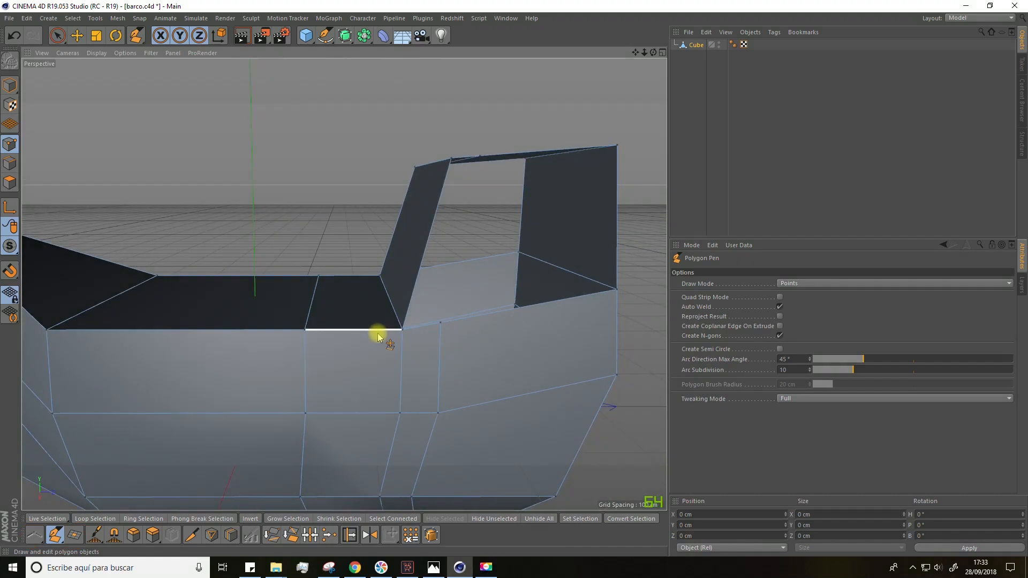
left_click_drag(360, 243, 371, 289, "alt")
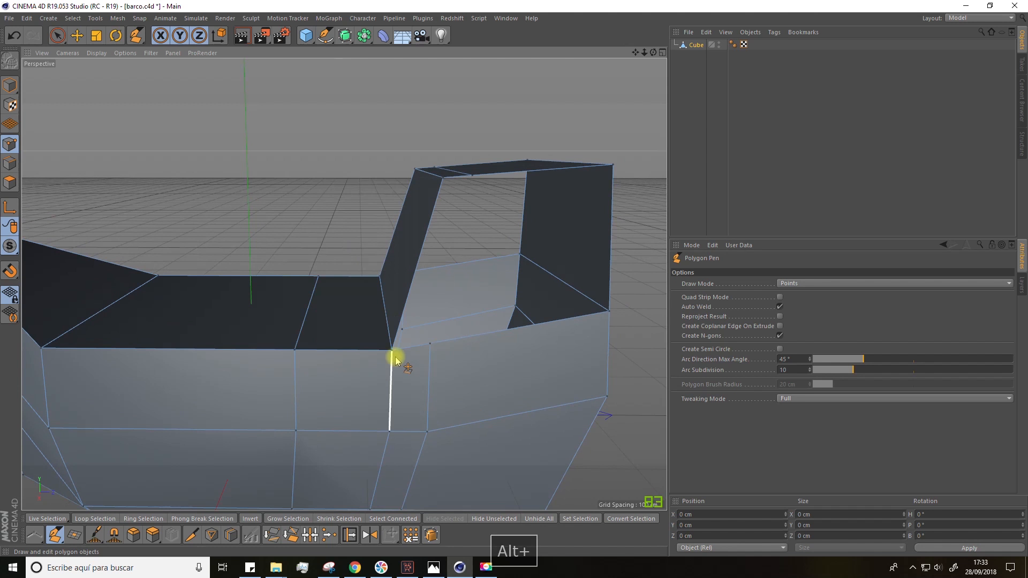
left_click(430, 344)
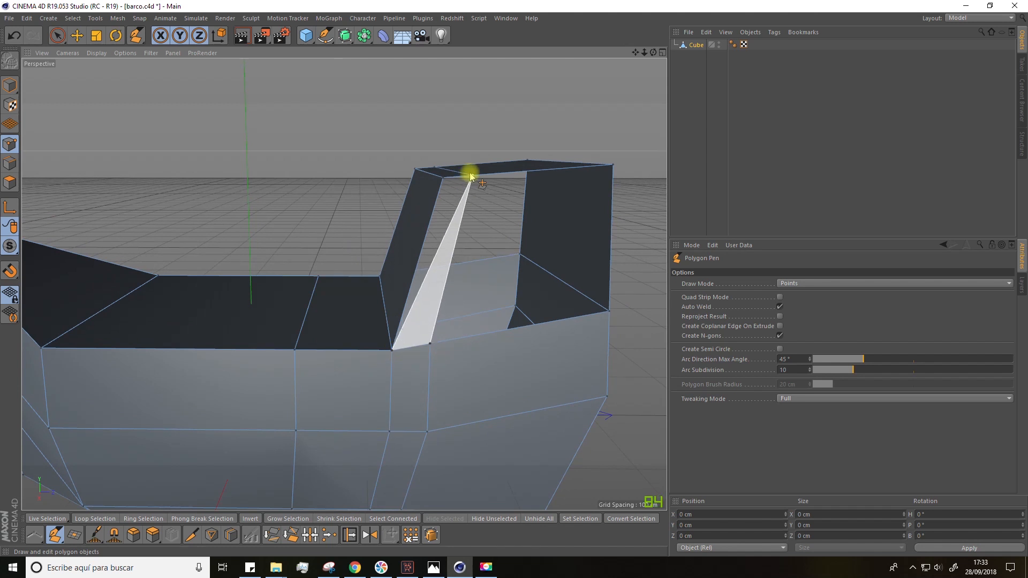
left_click(471, 176)
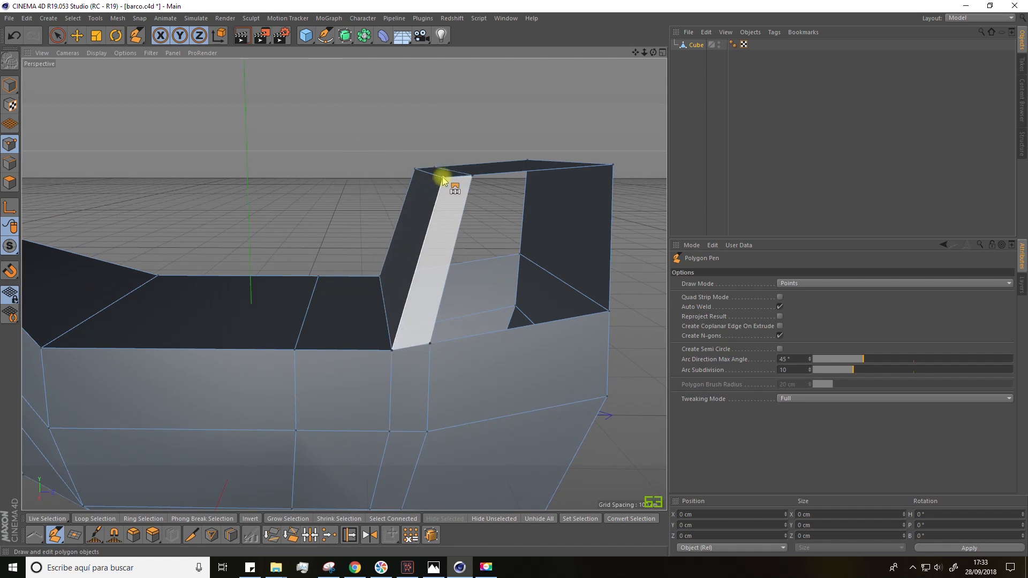
left_click(441, 179)
Fill the remaining opening in that side of the raised stern with Close Polygon Hole.
left_click_drag(399, 163, 358, 117, "alt")
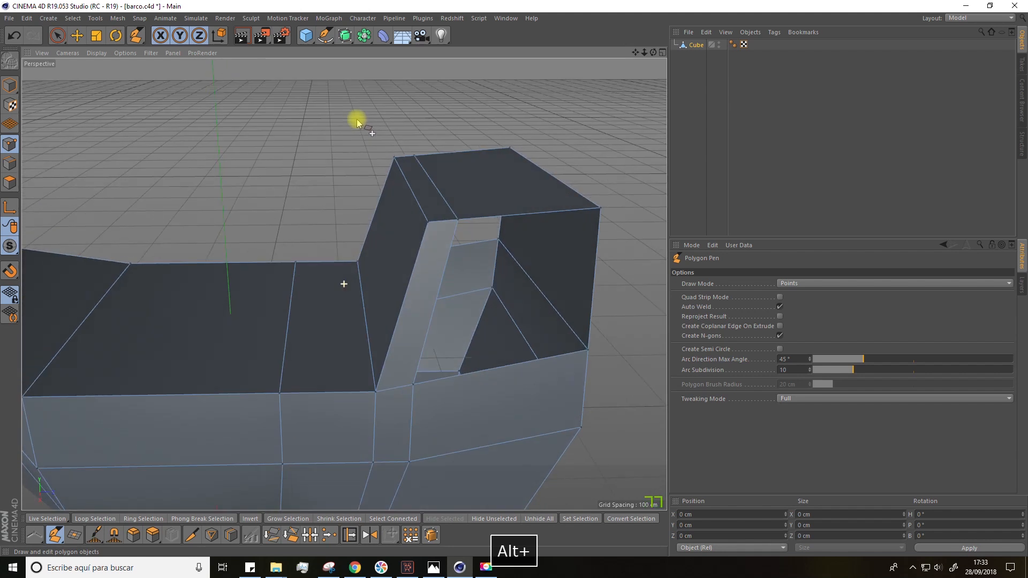
left_click(74, 535)
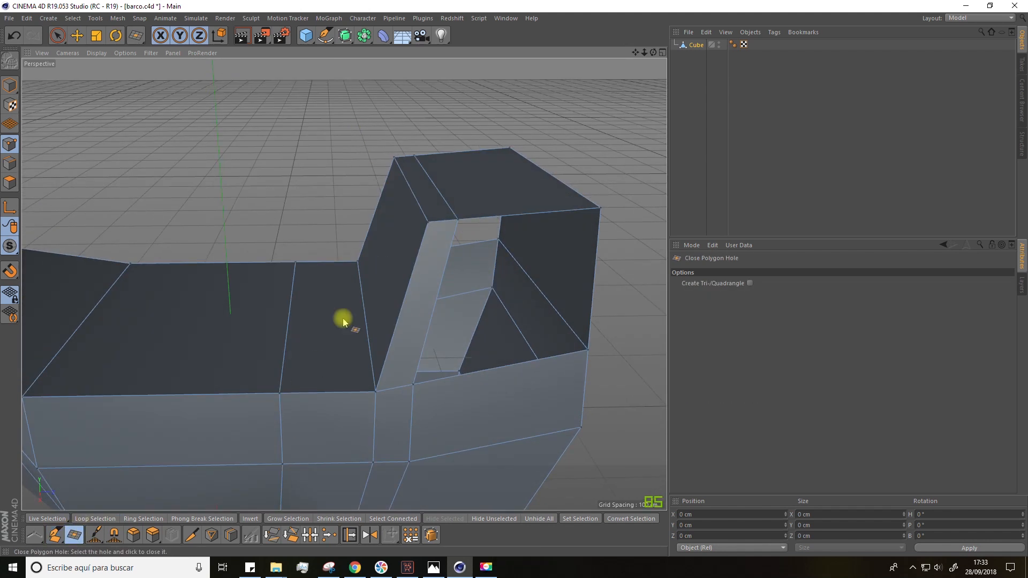
left_click(456, 234)
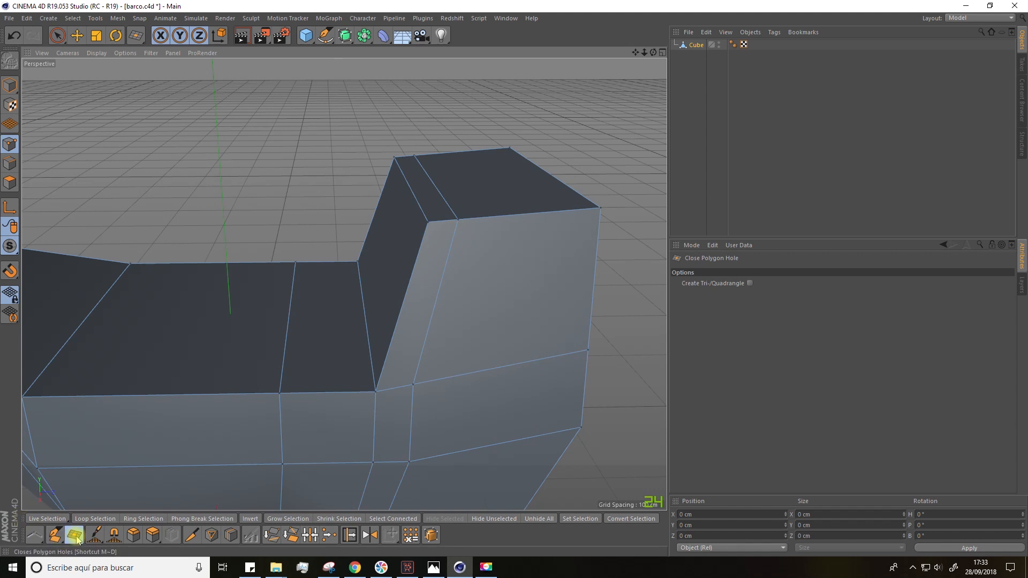
Select all of the hull's polygons to check the direction of their normals around the bow, sides and stern.
mouse_move(506, 321)
left_mouse_down("alt")
mouse_move(202, 300)
mouse_move(352, 303)
mouse_move(510, 336)
left_mouse_up("alt")
left_click(510, 337)
left_click_drag(430, 343, 452, 305, "alt")
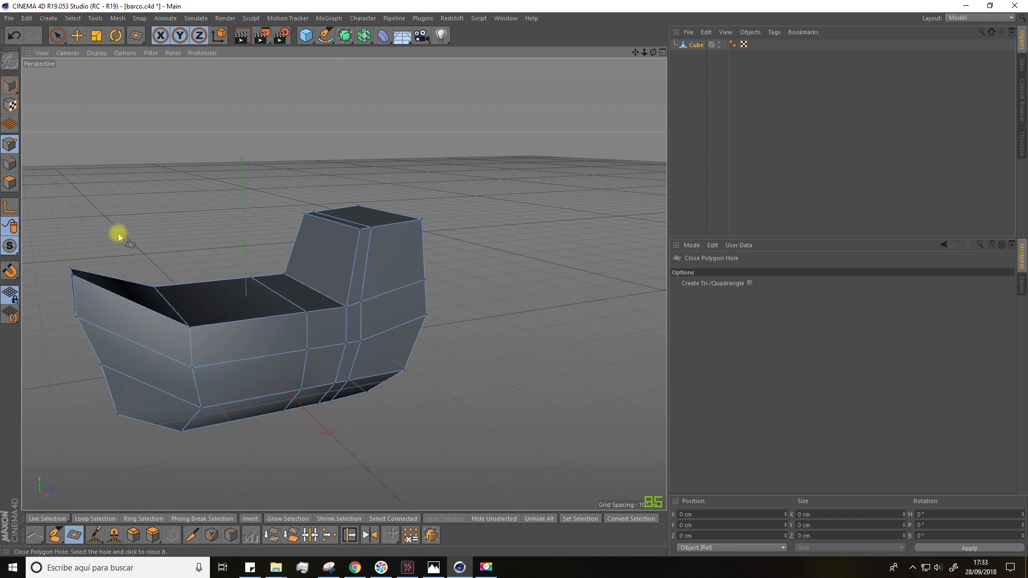
left_click(9, 182)
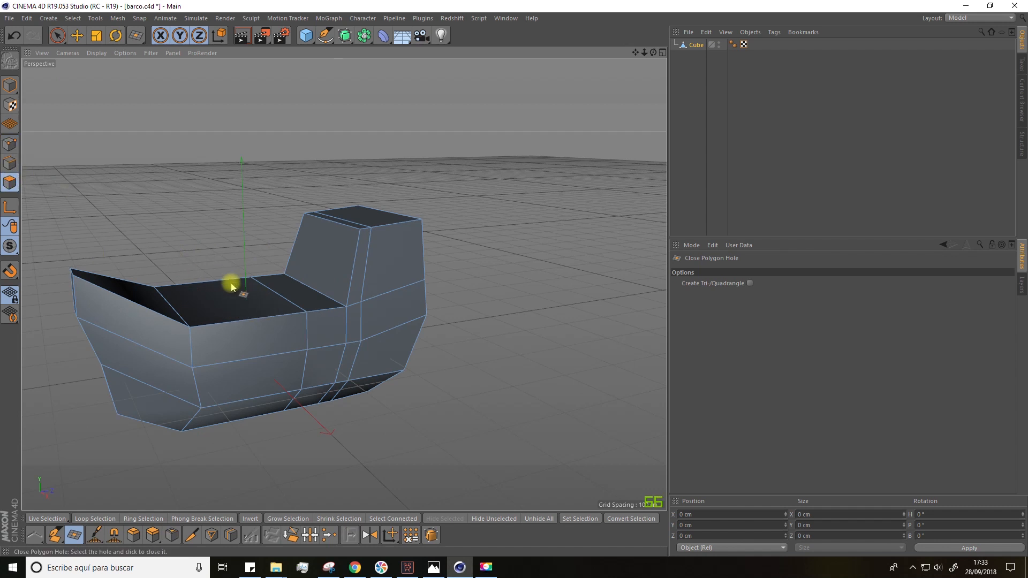
left_click(82, 19)
left_click(103, 86)
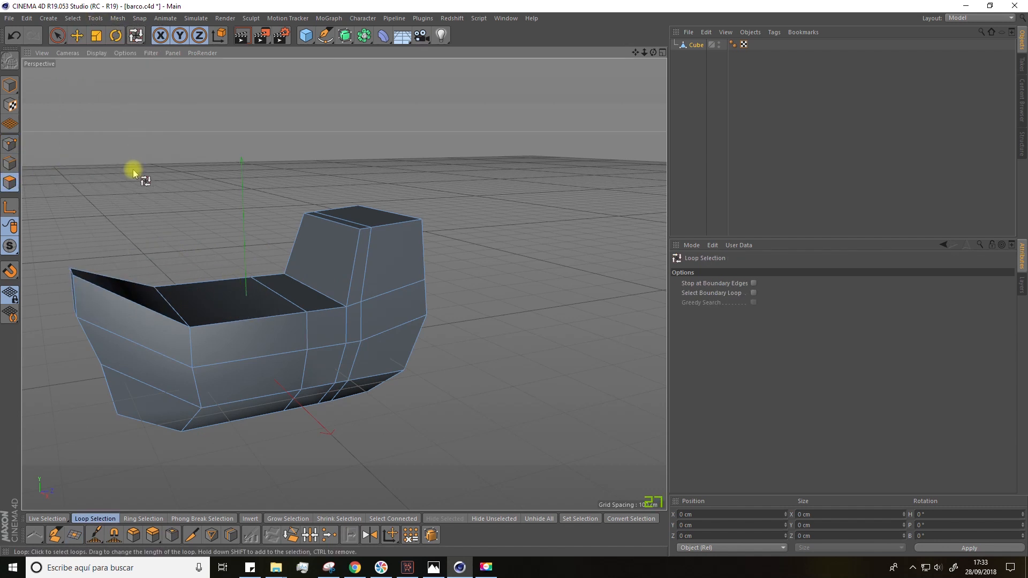
left_click(72, 19)
left_click(99, 155)
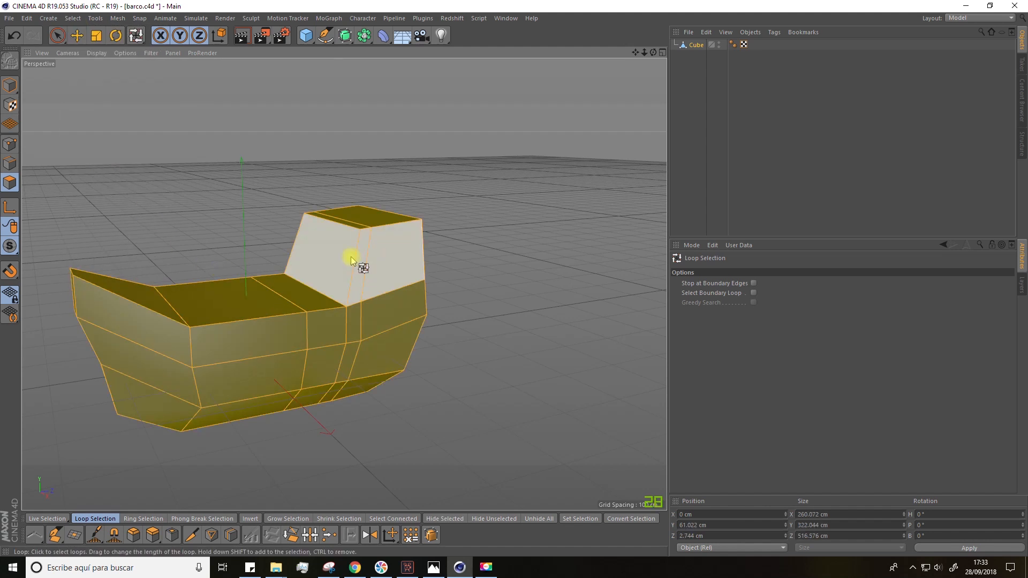
left_click_drag(345, 298, 163, 304, "alt")
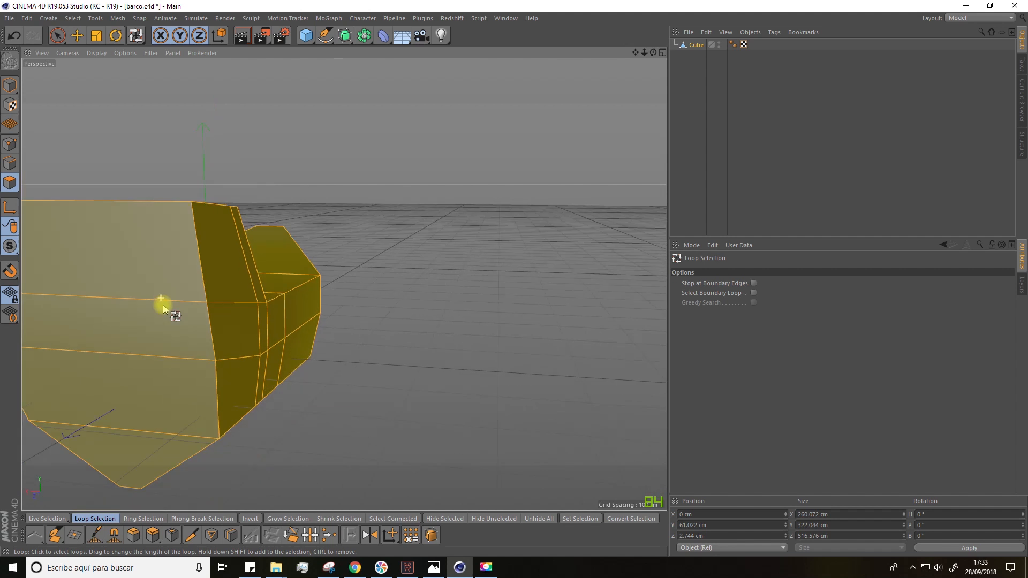
Reverse the normals of the upper back polygon of the raised stern.
left_click(58, 36)
left_click(110, 248)
left_click_drag(163, 347, 393, 332, "alt")
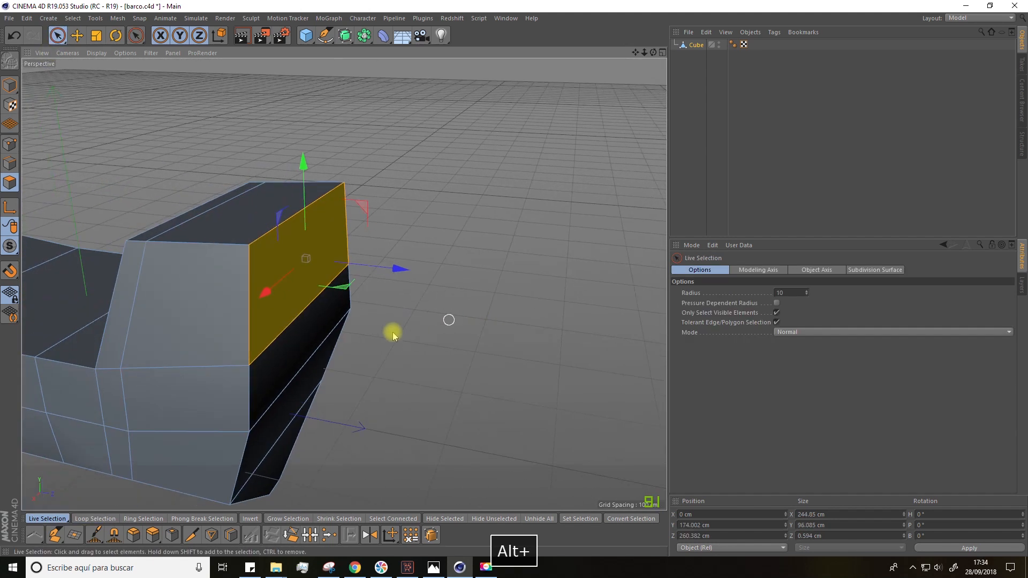
right_click(282, 254)
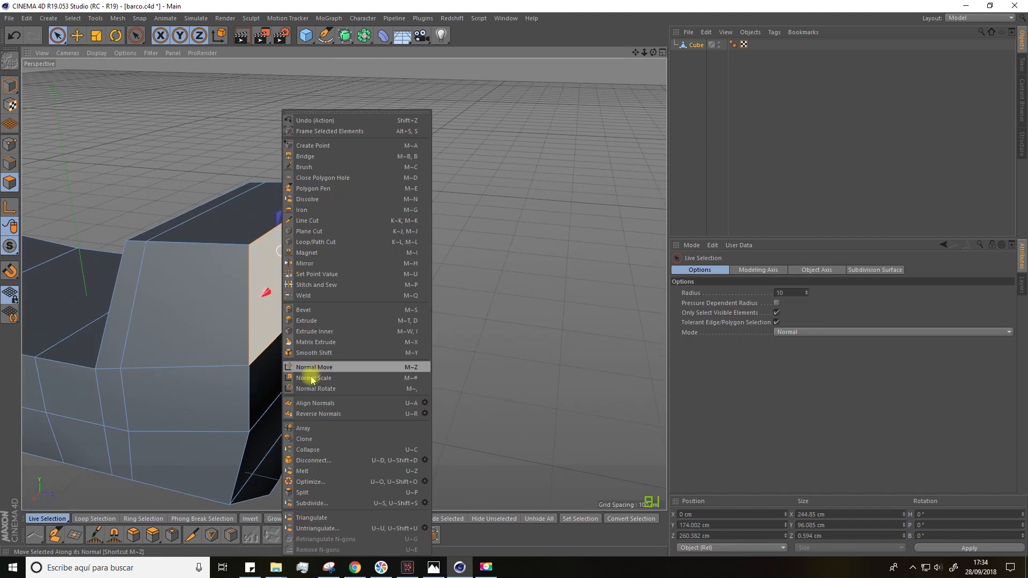
left_click(311, 413)
left_click(531, 244)
left_click(272, 278)
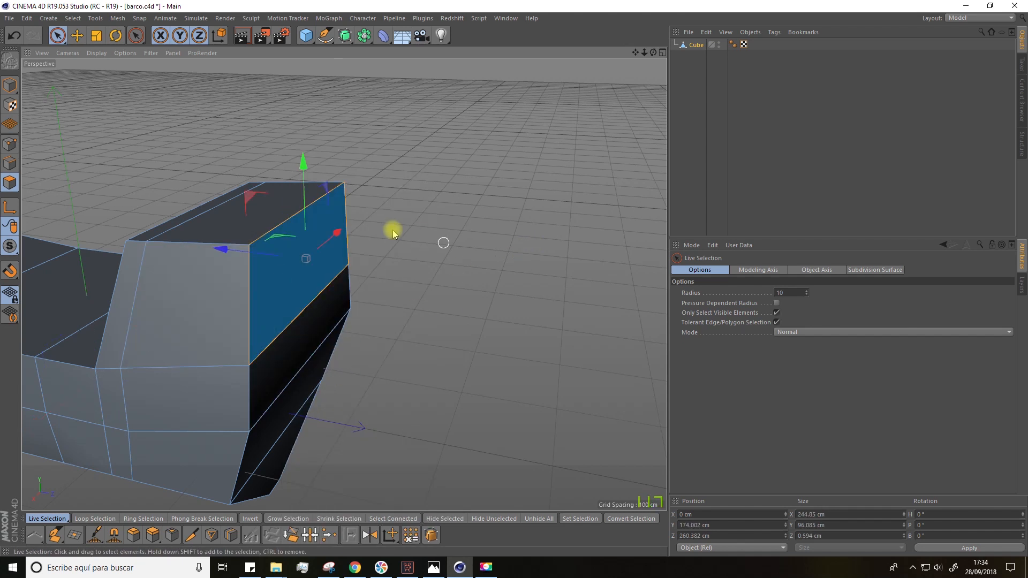
Flip the normals of that back stern polygon once more and clear the selection.
right_click(285, 266)
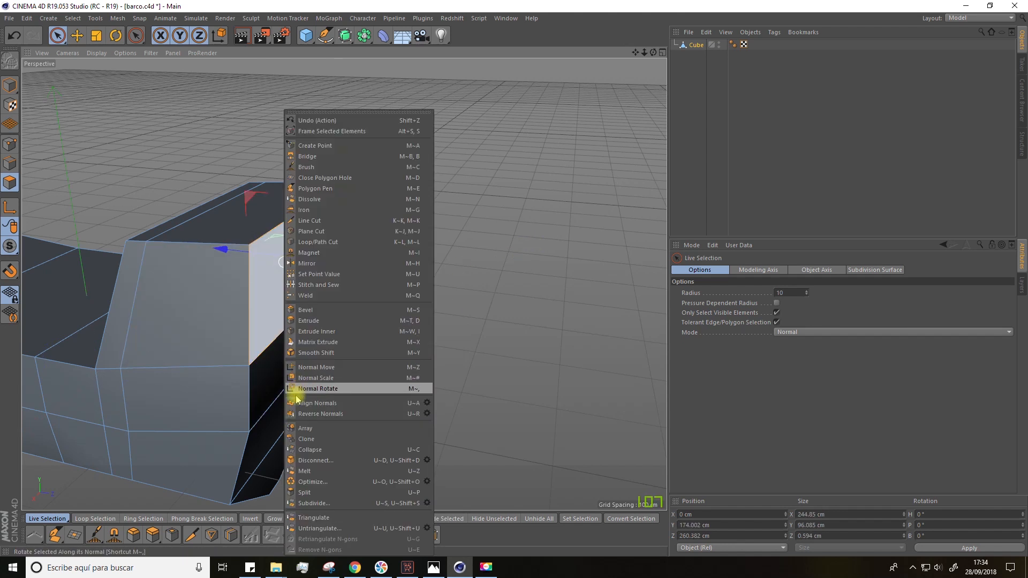
left_click(318, 414)
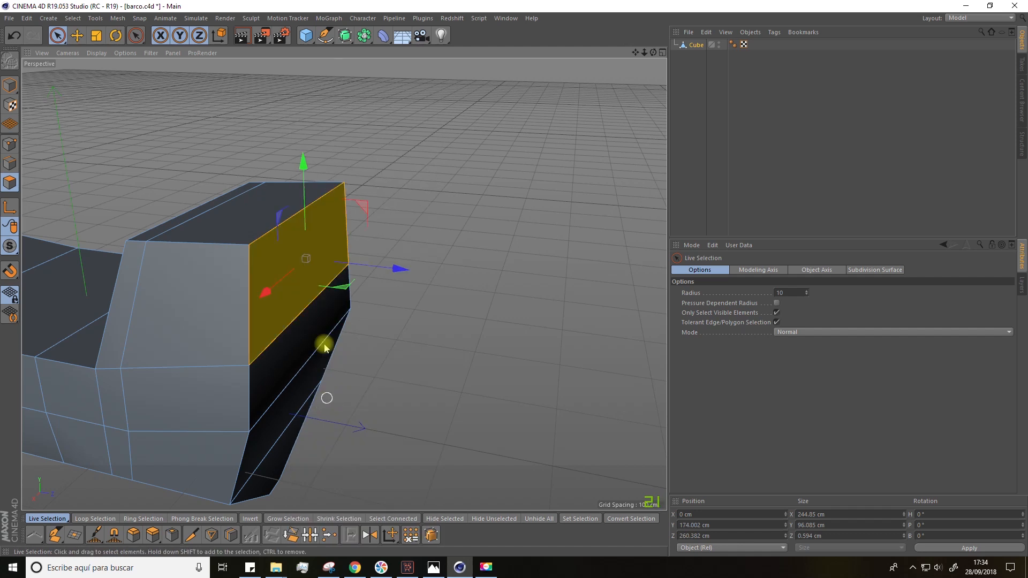
left_click_drag(436, 351, 527, 350, "alt")
right_click_drag(528, 351, 521, 362, "alt")
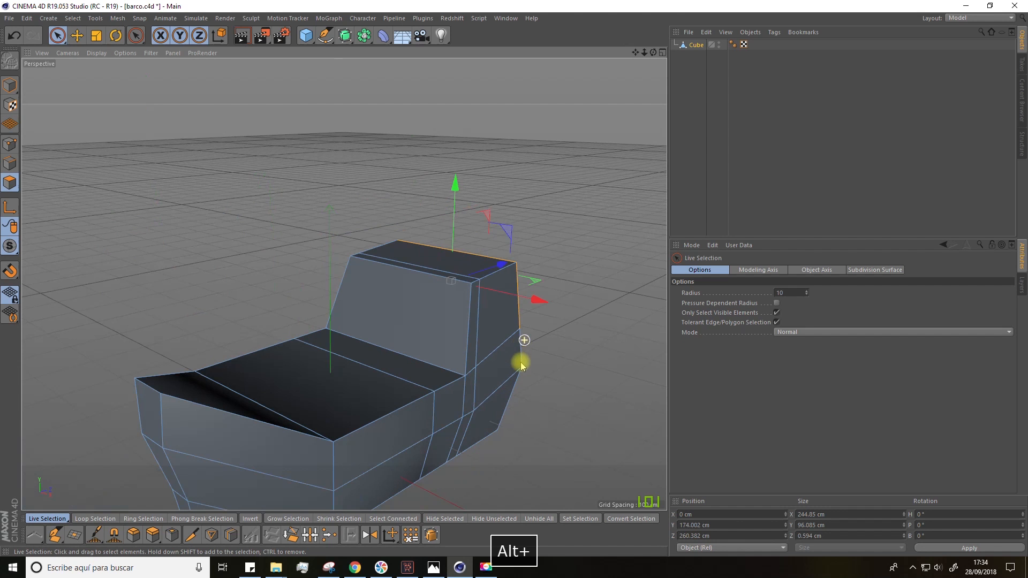
left_click(545, 464)
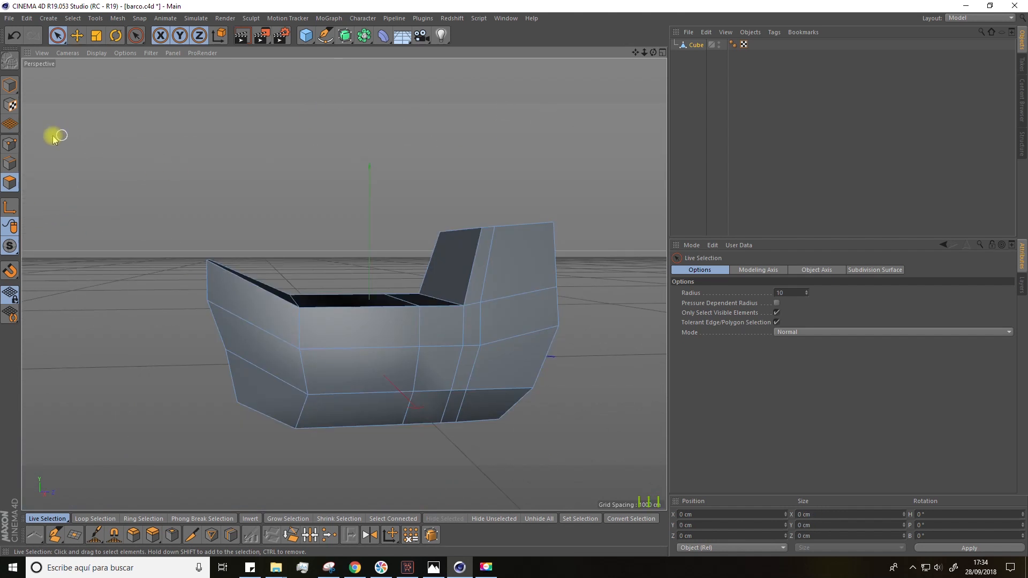
Rake the bow into a slanted profile by raising its tip points and shifting the front points below, row by row down to the keel.
left_click(12, 142)
left_click_drag(202, 266, 283, 248)
left_click_drag(183, 163, 181, 152)
left_click_drag(161, 300, 173, 323, "alt")
left_click(200, 304)
left_click_drag(302, 303, 287, 303)
left_click_drag(257, 321, 247, 322, "alt")
left_click(221, 352)
left_click_drag(315, 349, 300, 349)
left_click(232, 405)
left_click_drag(231, 315, 267, 328)
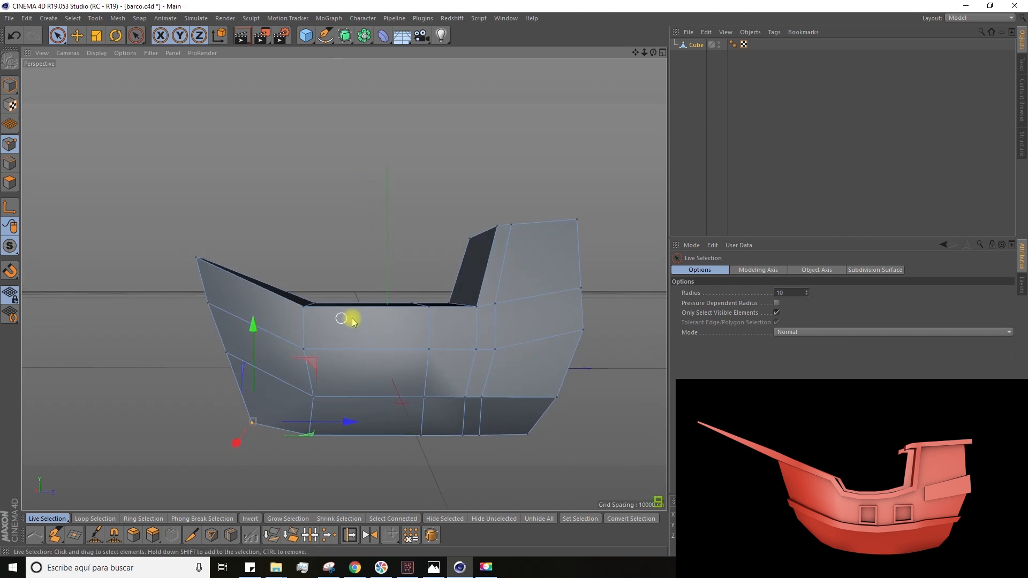
Cut a vertical loop around the hull's middle section, just behind the bow, at about 14.5%.
left_click(231, 534)
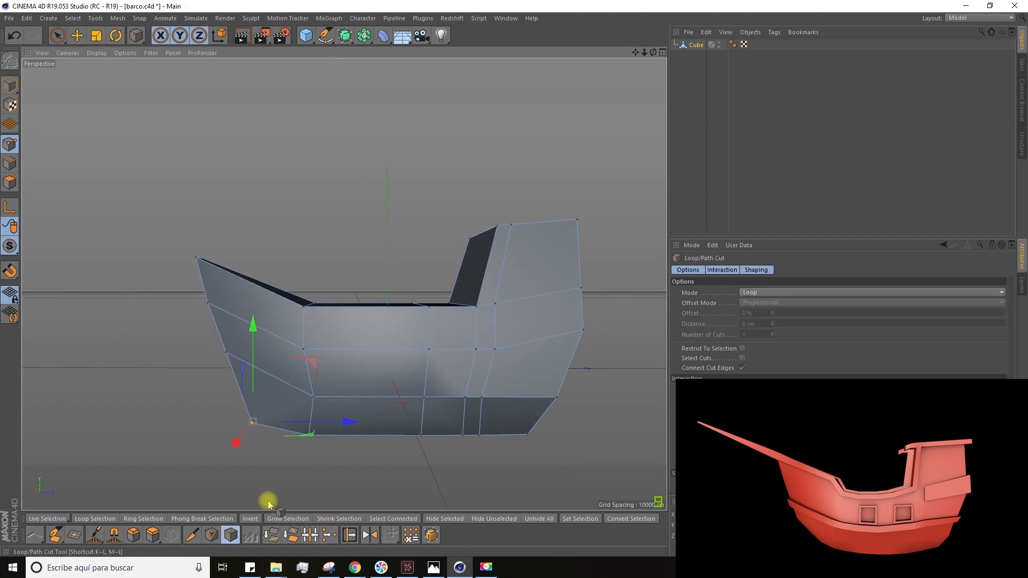
left_click(321, 349)
mouse_move(351, 374)
left_mouse_down("alt")
mouse_move(356, 390)
mouse_move(348, 383)
left_mouse_up("alt")
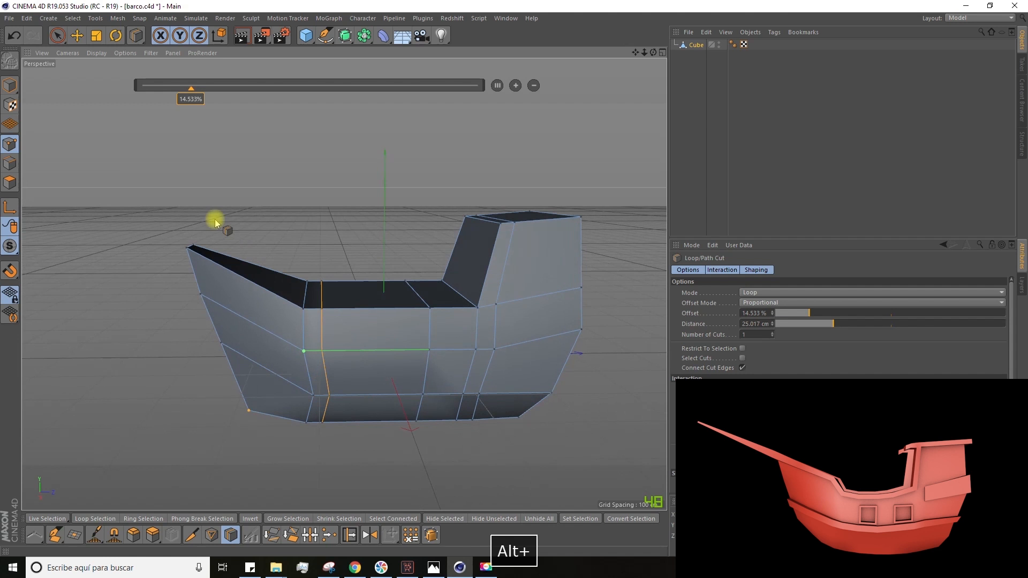
Lower the middle deck by moving down the rim points of the new loop and the loop ahead of the stern, on both sides.
left_click(57, 36)
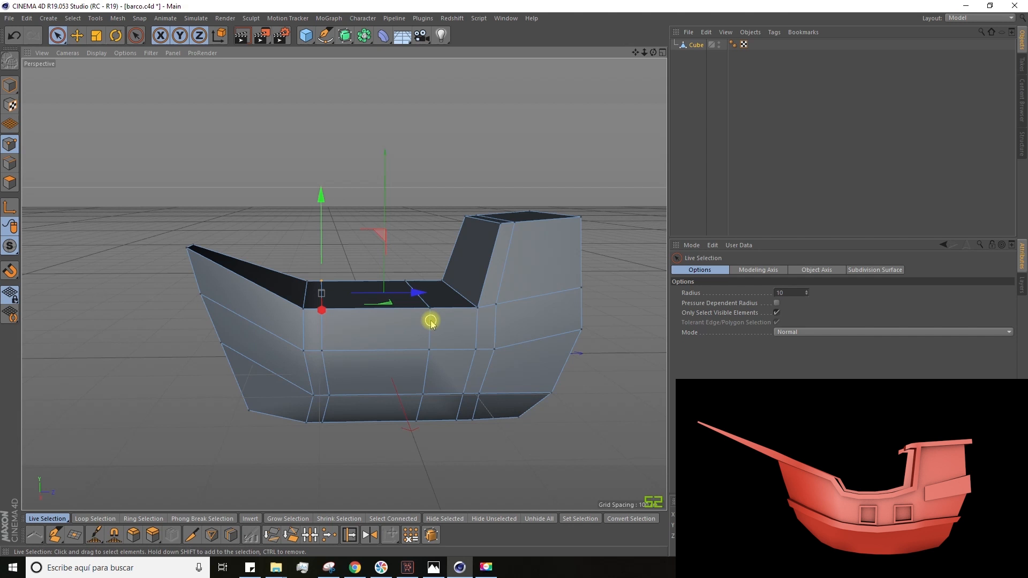
left_click_drag(430, 314, 395, 267, "shift")
left_click_drag(372, 205, 340, 214)
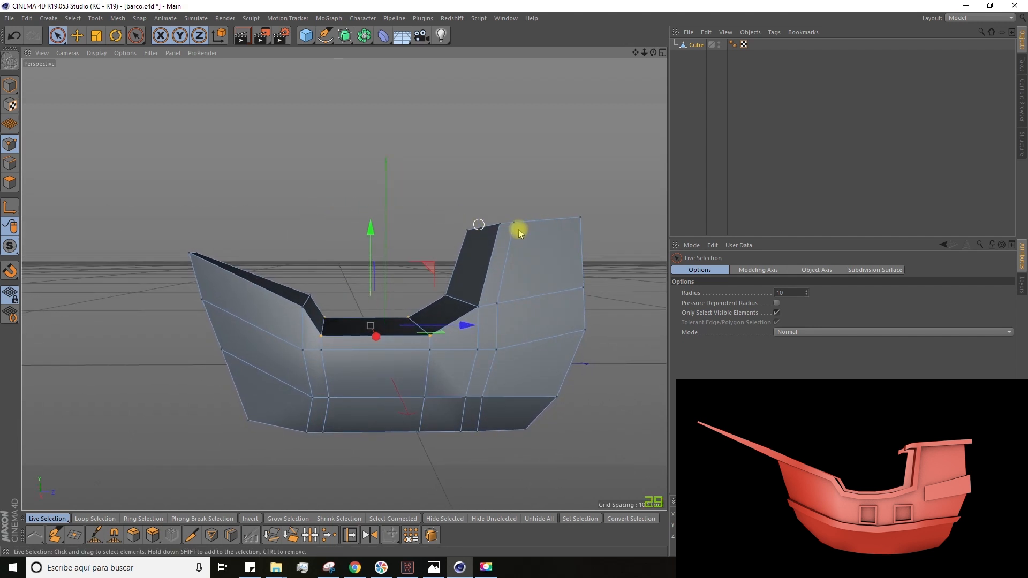
Lower the top points of the raised stern slightly.
left_click_drag(451, 201, 453, 221, "alt")
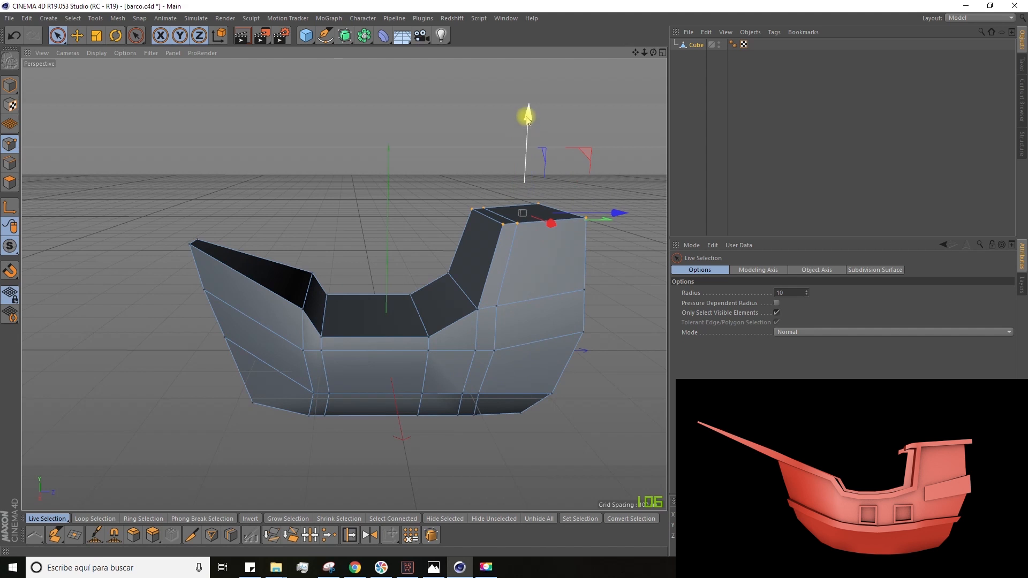
left_click_drag(525, 118, 503, 136, "alt")
left_click_drag(546, 231, 403, 385)
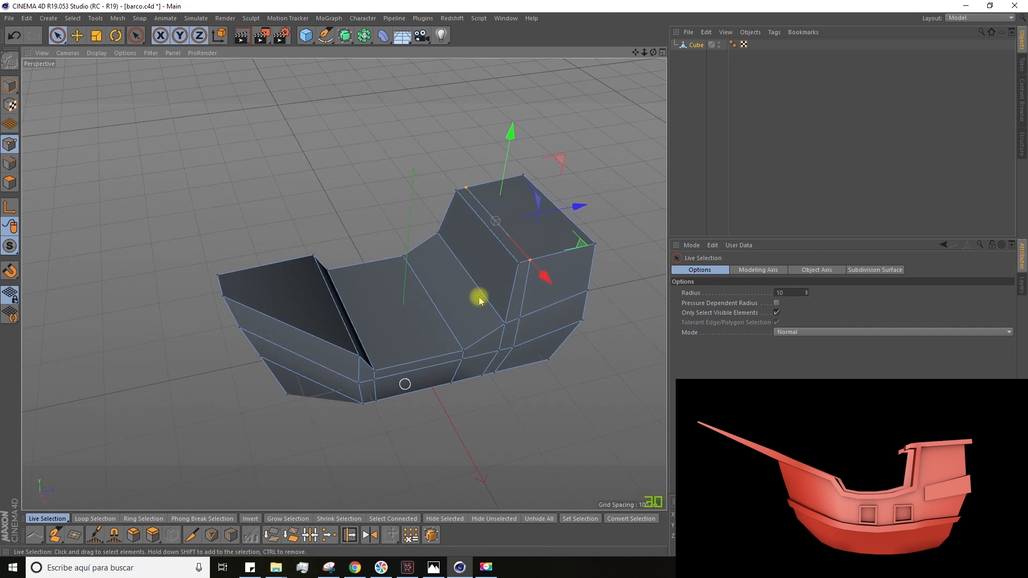
Select the deck, stern front and stern top polygons along the whole ship and start Extrude Inner on them.
left_click_drag(438, 294, 352, 272, "alt")
left_click(9, 183)
mouse_move(278, 266)
left_mouse_down()
mouse_move(332, 288)
mouse_move(452, 308)
mouse_move(500, 269)
mouse_move(483, 314)
mouse_move(452, 302)
left_mouse_up()
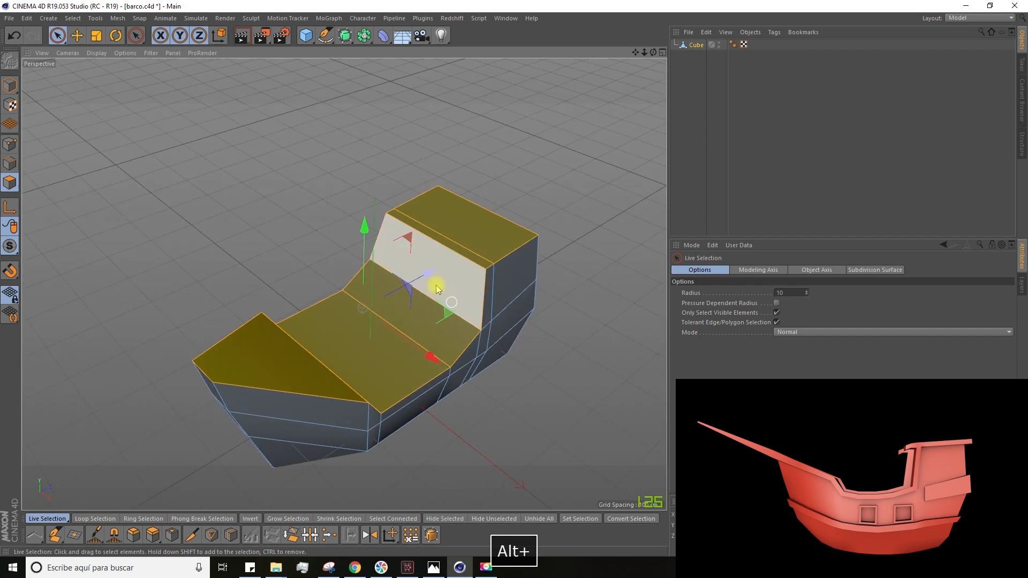
right_click(457, 280)
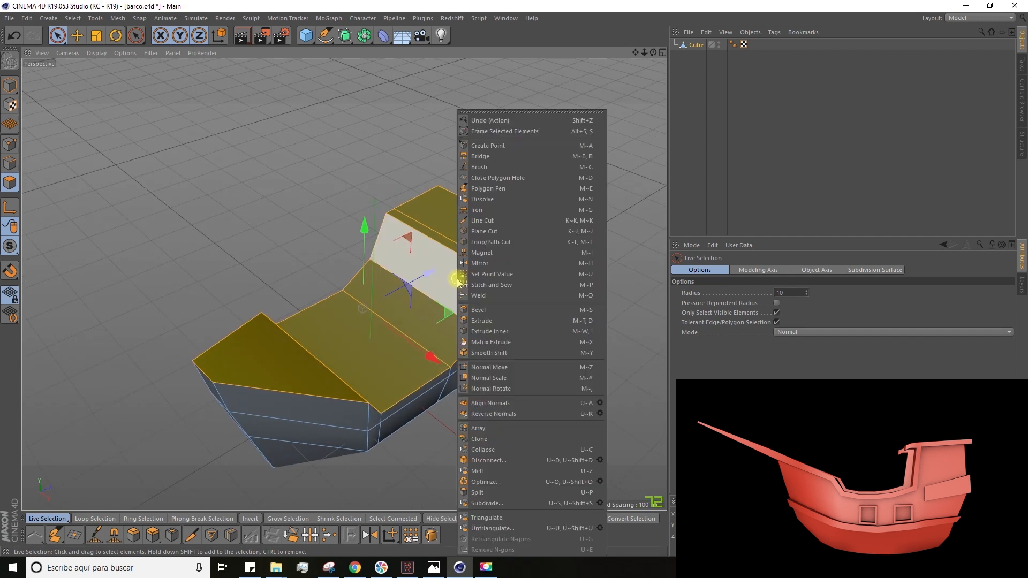
left_click(479, 332)
Try insetting the selected polygons by 16.7 cm as one group, and by 5.5 cm with Preserve Groups off.
left_click_drag(464, 292, 580, 294)
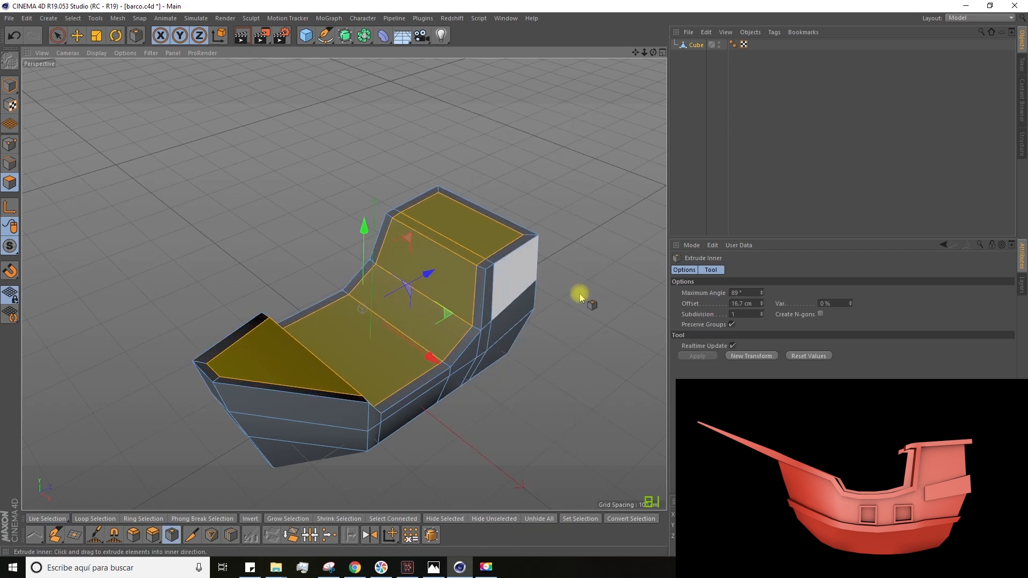
key("ctrl+z")
left_click(732, 325)
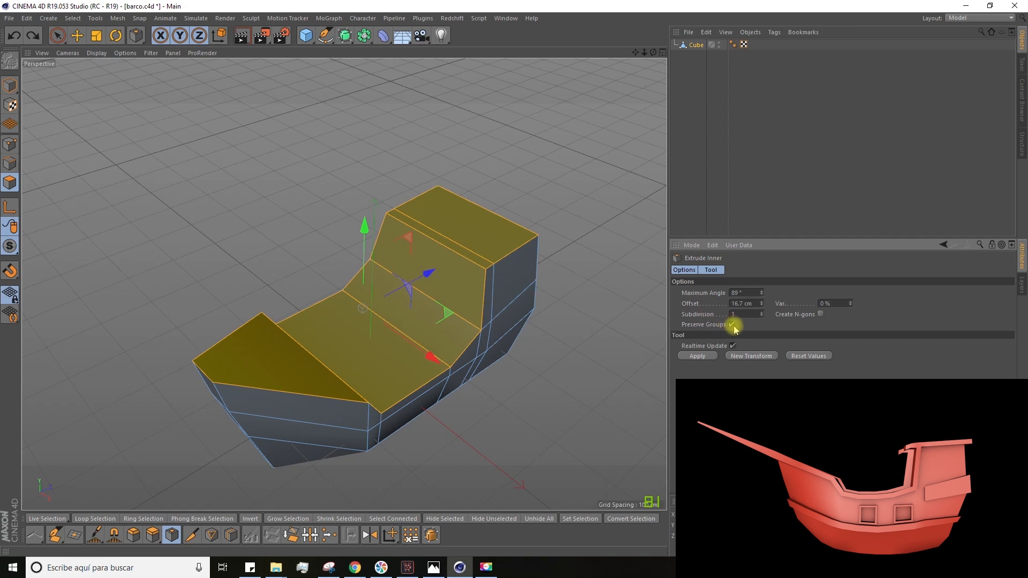
left_click_drag(441, 280, 483, 280)
key("ctrl+z")
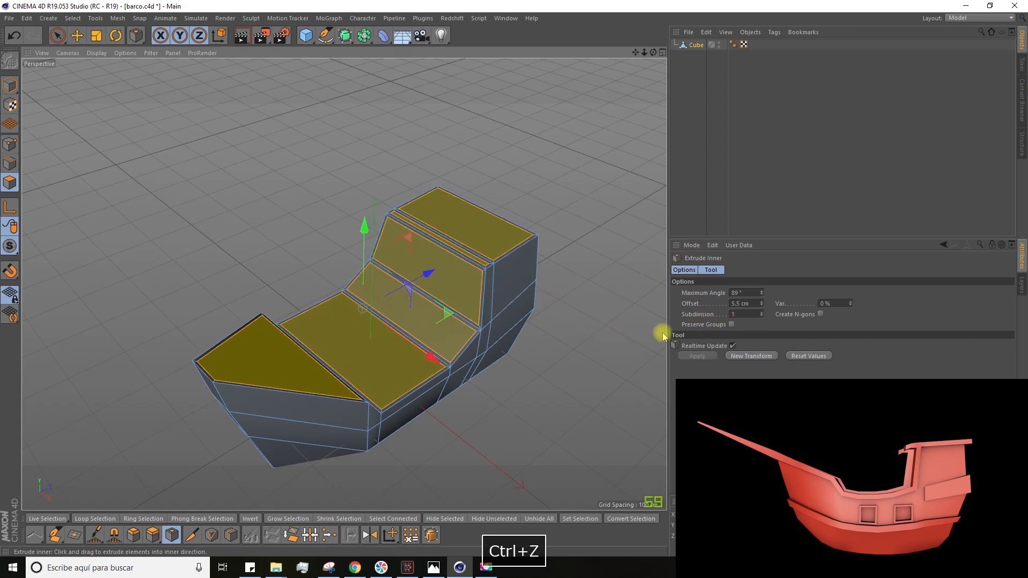
left_click(732, 325)
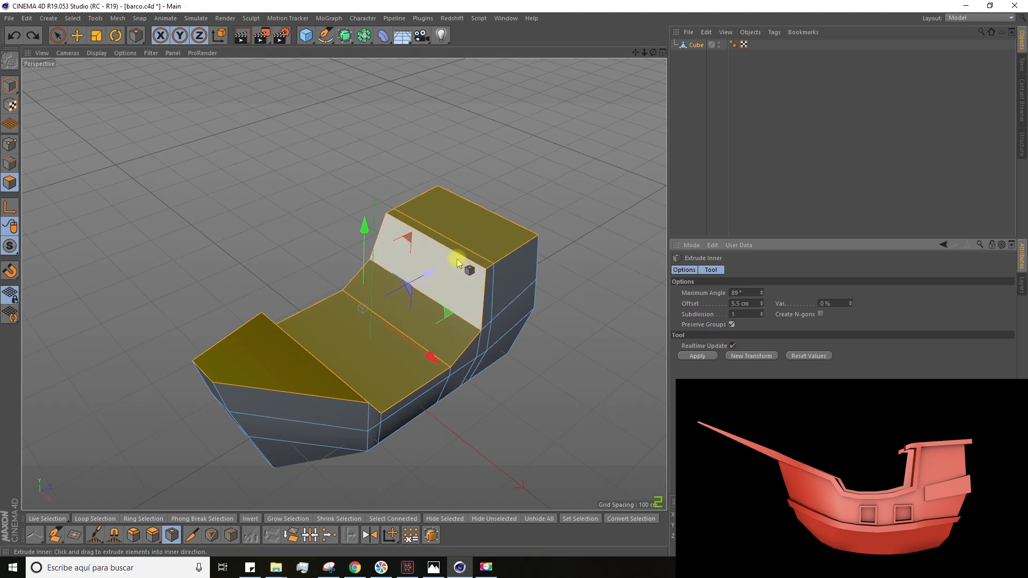
Inset the selected polygons by about 19.3 cm with Preserve Groups on, and extrude them inward to about -18.6 cm.
left_click_drag(481, 239, 610, 239)
left_click_drag(472, 257, 444, 256, "alt")
right_click(446, 256)
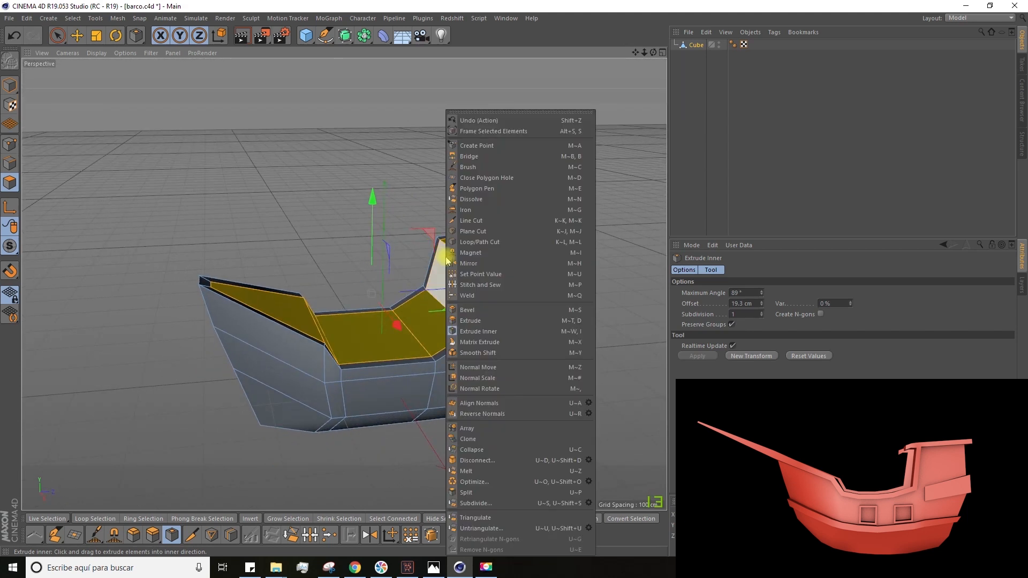
left_click(468, 320)
left_click_drag(462, 300, 349, 300)
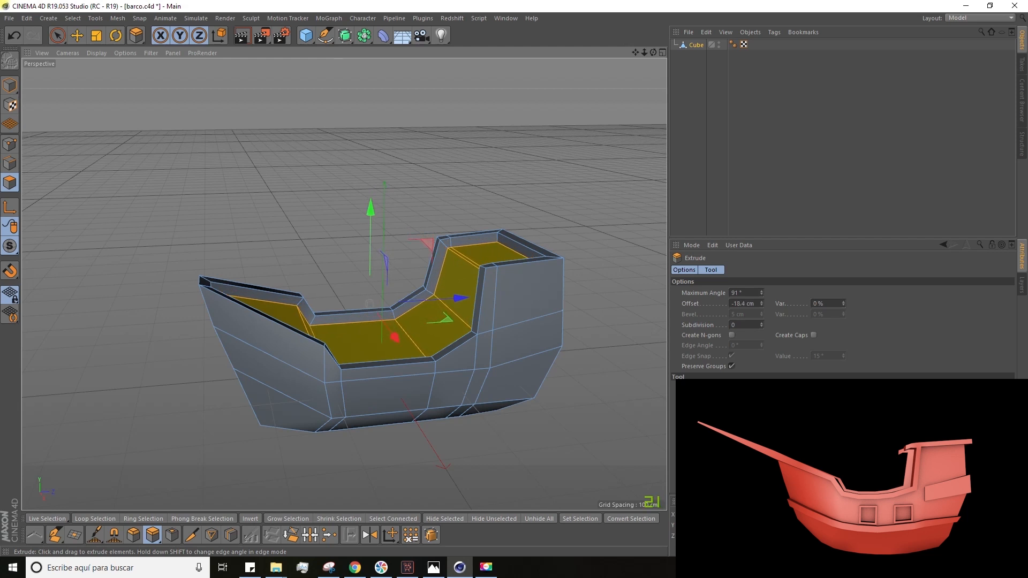
left_click_drag(464, 300, 340, 283, "alt")
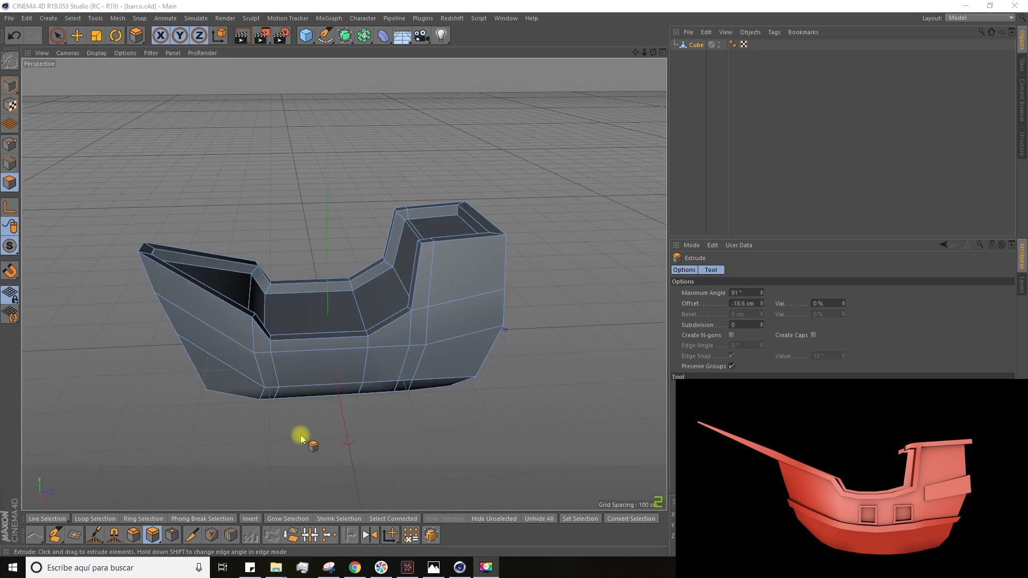
Cut two vertical loops around the hull's low middle section, at about 71.7% and then about 59%.
left_click_drag(308, 429, 259, 500, "alt")
left_click(231, 534)
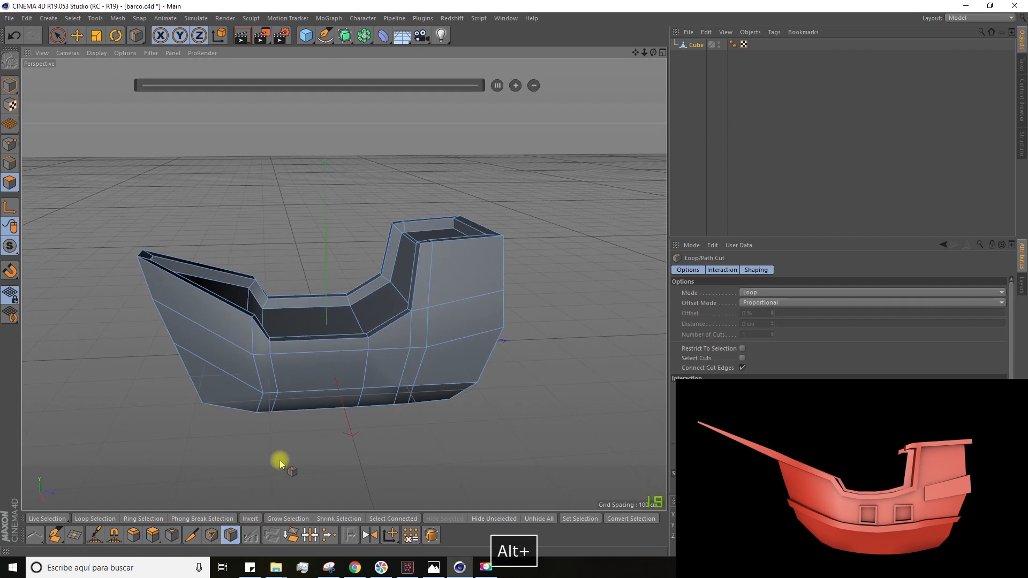
left_click_drag(282, 457, 323, 312, "alt")
left_click(338, 338)
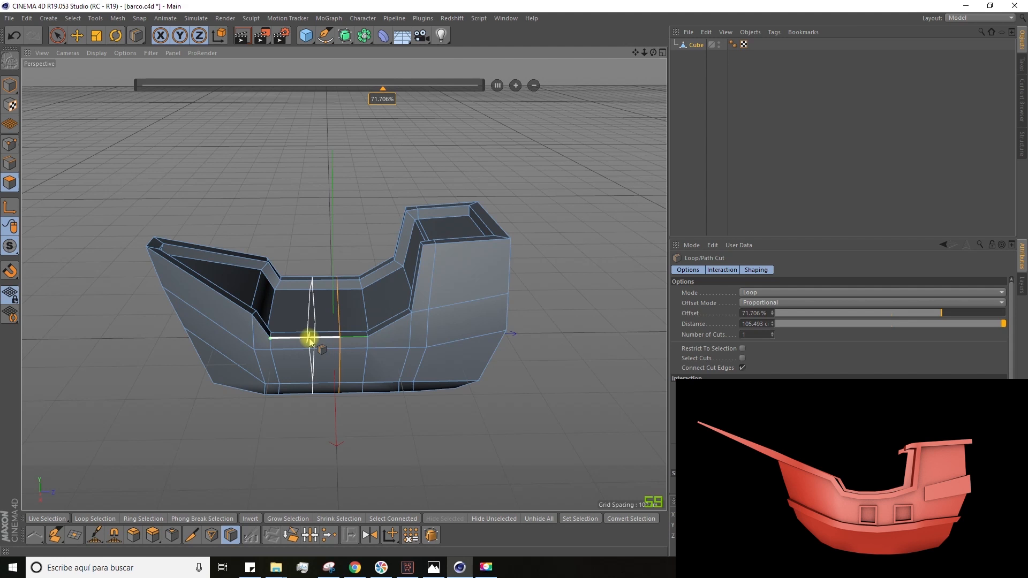
left_click_drag(300, 341, 321, 415, "alt")
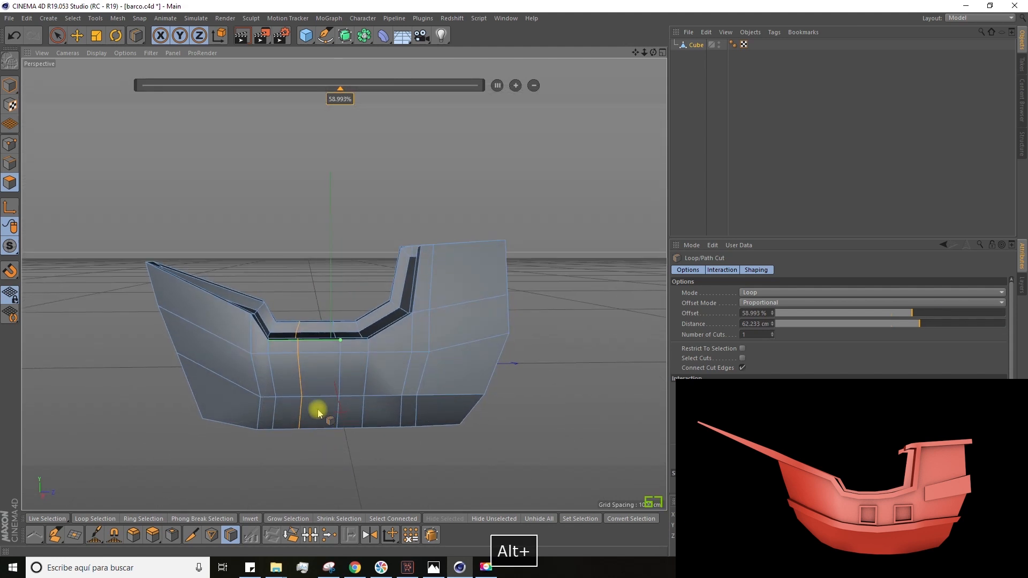
Lower the rim points of the two new middle loops on both sides to curve the low part of the hull's edge.
left_click(9, 149)
key("space")
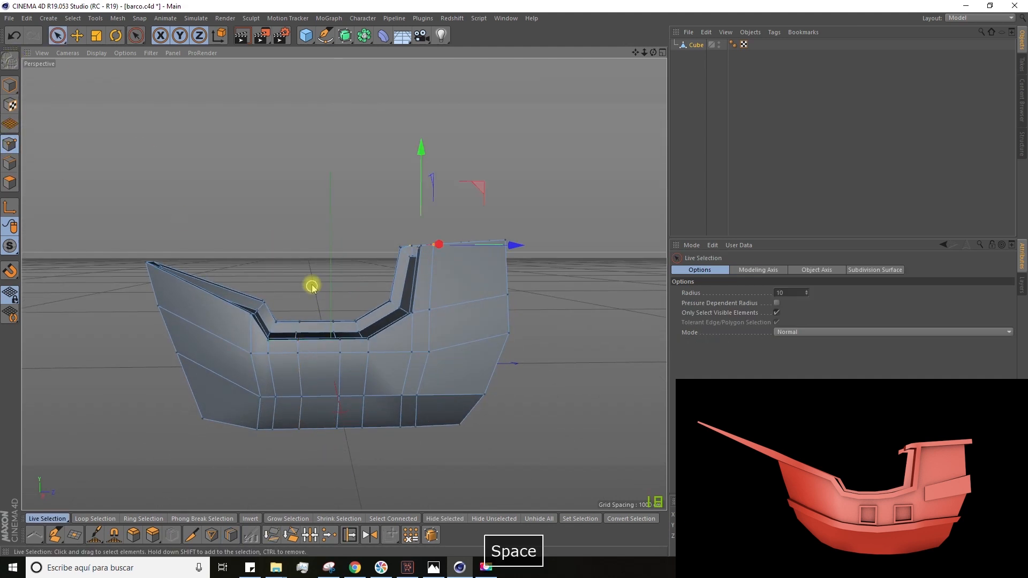
left_click_drag(307, 289, 308, 301, "alt")
left_click(300, 308)
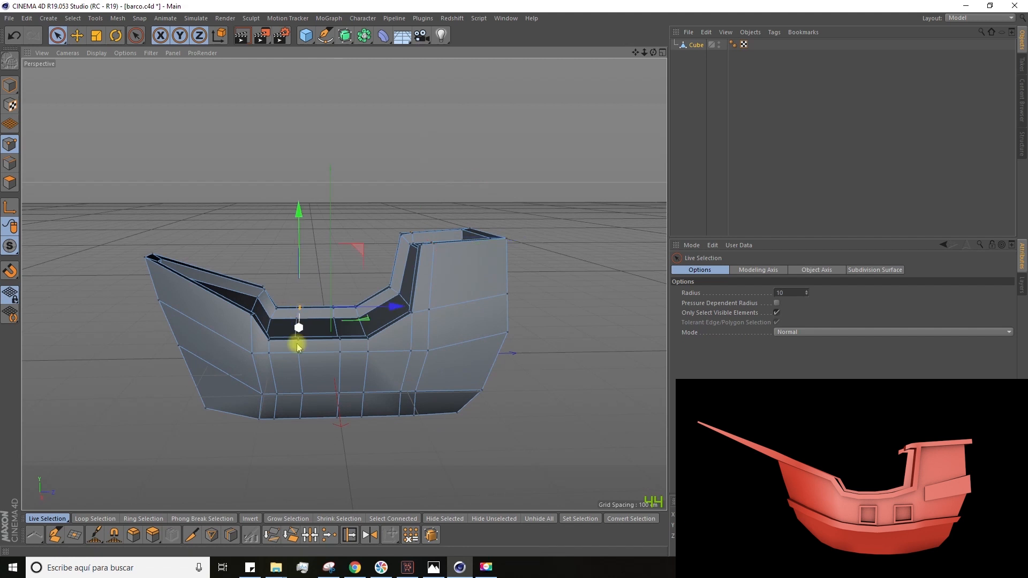
scroll(331, 378, "up", 3)
left_click(345, 309, "shift")
left_click_drag(298, 285, 340, 126, "alt")
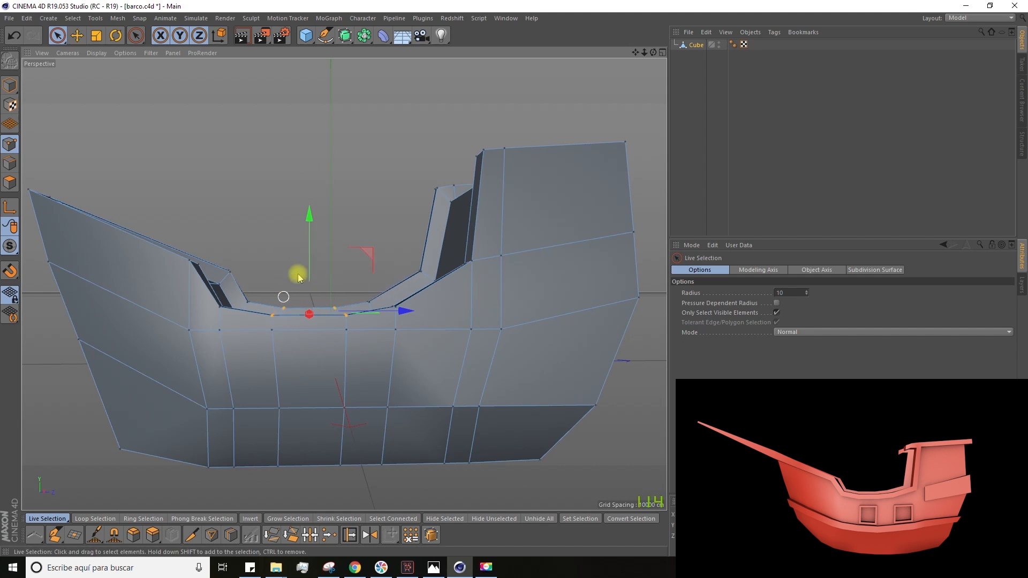
left_click_drag(295, 289, 287, 307, "alt")
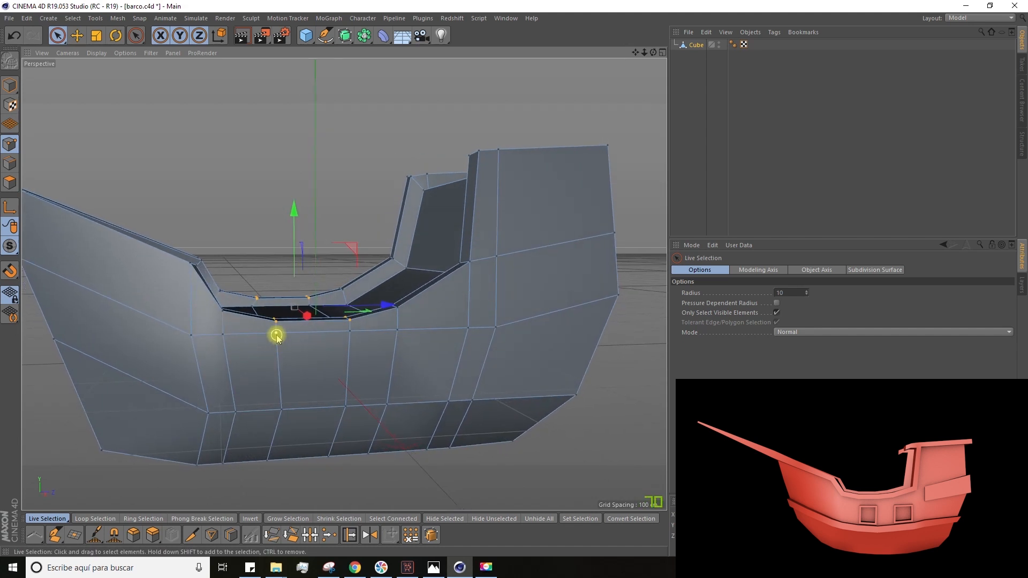
Scale the two lower corner points of the stern together across the hull's width.
left_click_drag(339, 338, 409, 404, "alt")
key("space")
left_click(445, 367)
left_click(546, 357, "shift")
key("t")
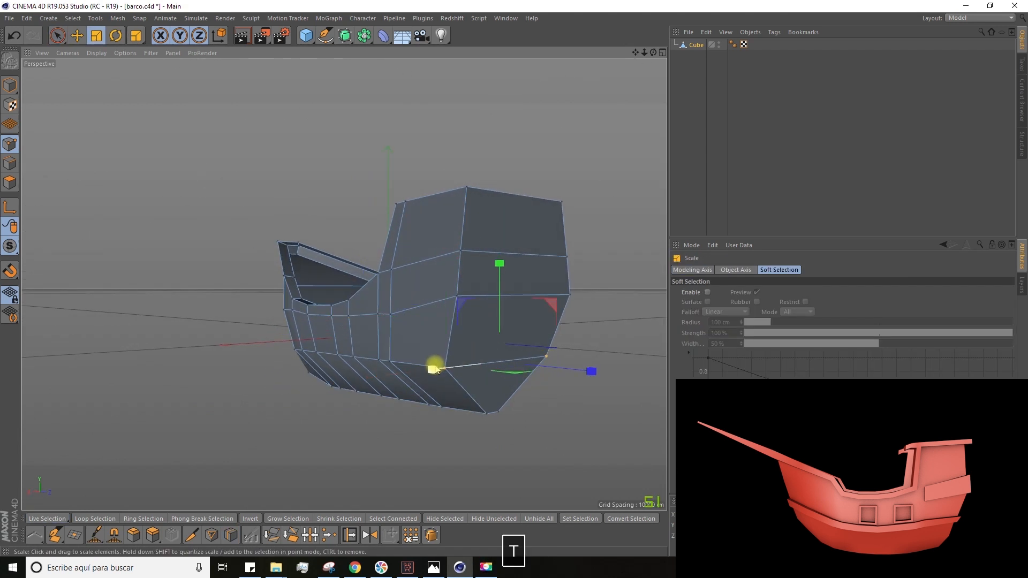
left_click_drag(443, 362, 420, 366, "alt")
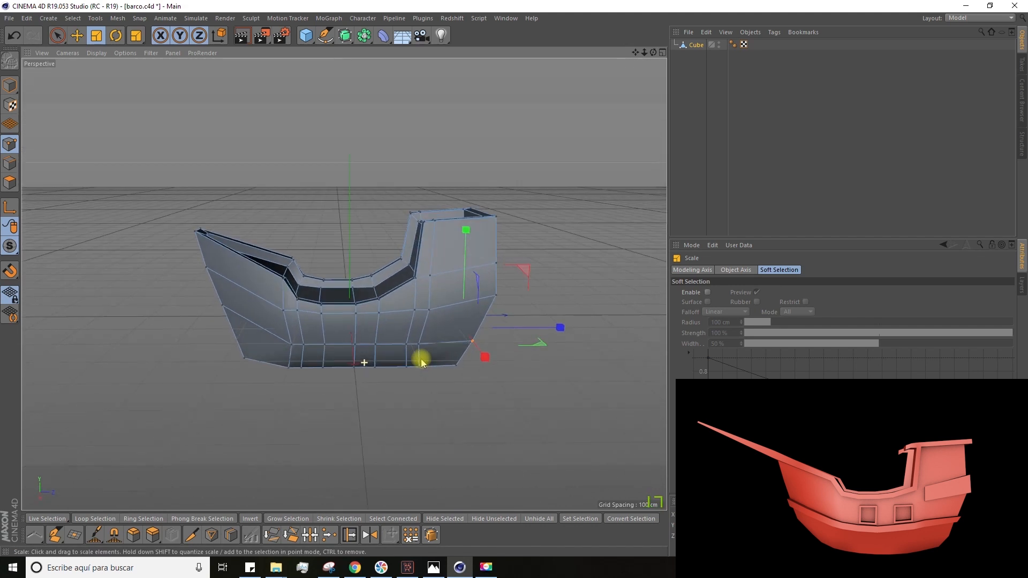
Shift the lower corner points of the bow along the hull's length and raise them above the keel line.
scroll(246, 356, "up", 4)
key("space")
left_click(245, 356)
left_click_drag(234, 409, 272, 428, "alt")
left_click_drag(335, 360, 347, 360)
left_click_drag(252, 260, 253, 237)
Lower the keel points progressively towards the middle to give the flat bottom a curved profile.
left_click_drag(342, 338, 423, 395)
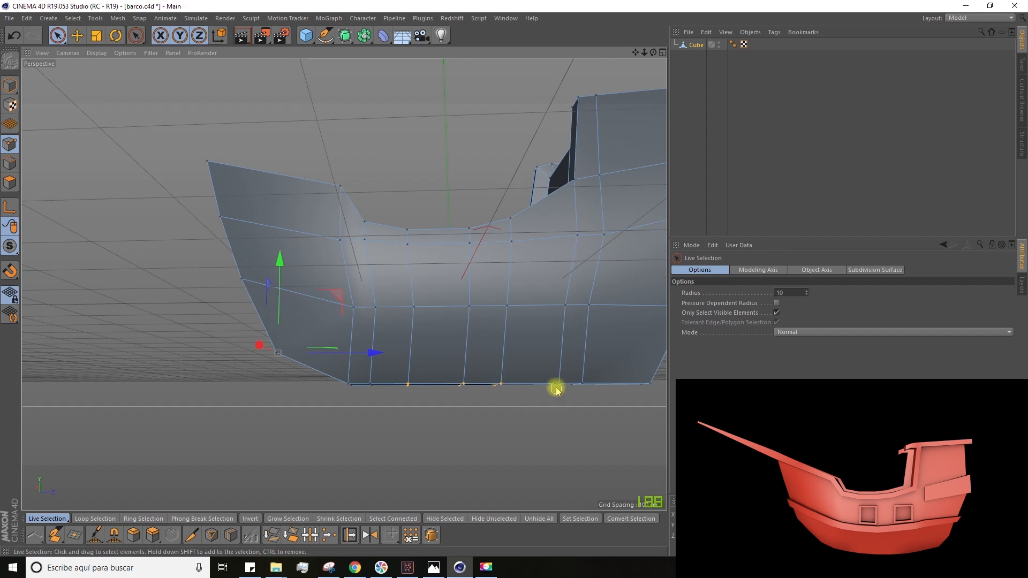
left_click_drag(582, 385, 365, 398)
left_click_drag(428, 420, 273, 356, "alt")
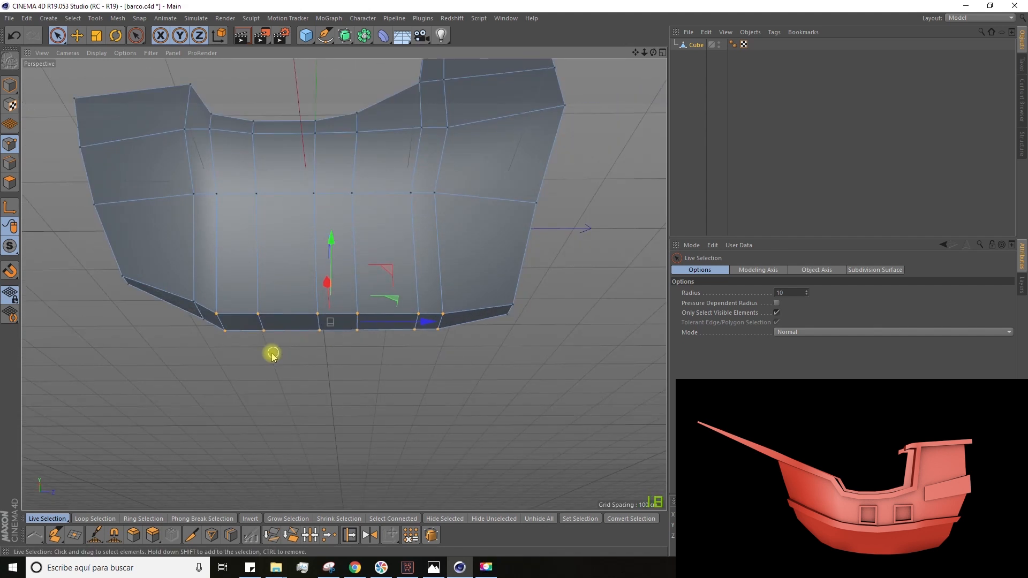
left_click_drag(339, 267, 358, 351, "alt")
left_click_drag(420, 345, 399, 310, "alt")
left_click(446, 325)
left_click_drag(505, 378, 498, 391, "alt")
left_click(408, 330)
left_click_drag(410, 251, 411, 256)
Move the lower side points of the loop just ahead of the stern slightly towards the stern.
left_click(422, 202)
left_click_drag(482, 267, 225, 273, "alt")
left_click_drag(156, 262, 402, 278, "alt")
left_click(226, 260, "shift")
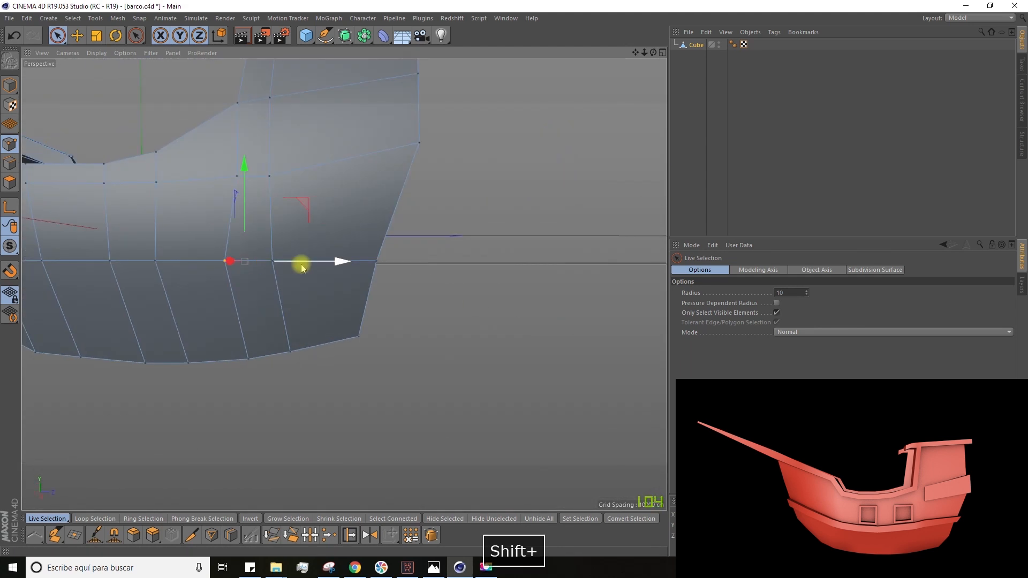
left_click_drag(302, 264, 320, 264)
Loop-select the vertical point loop in the forward middle of the hull and shift it slightly towards the stern.
scroll(251, 385, "down", 1)
left_click_drag(252, 395, 179, 224, "alt")
left_click(177, 234)
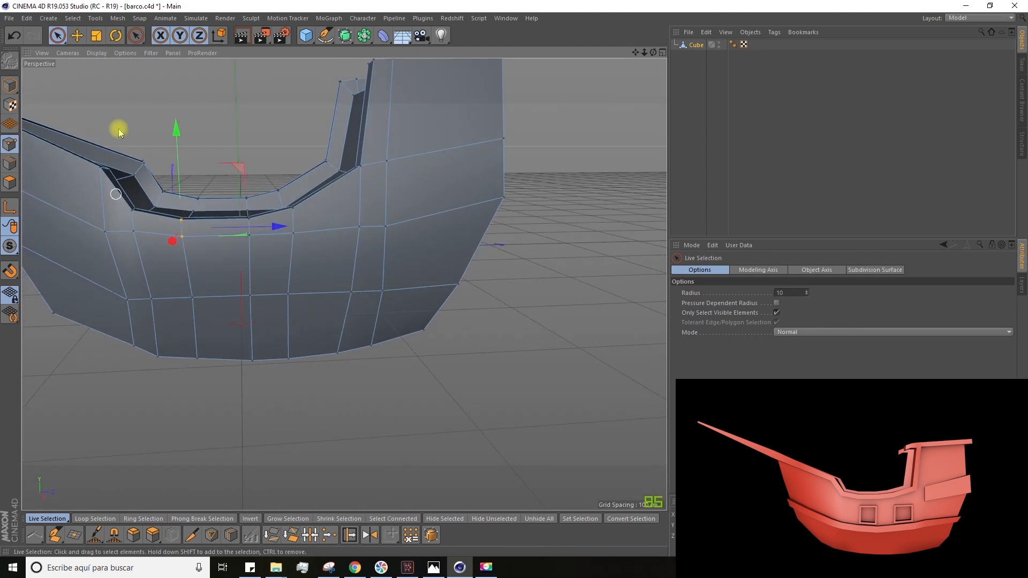
left_click(73, 18)
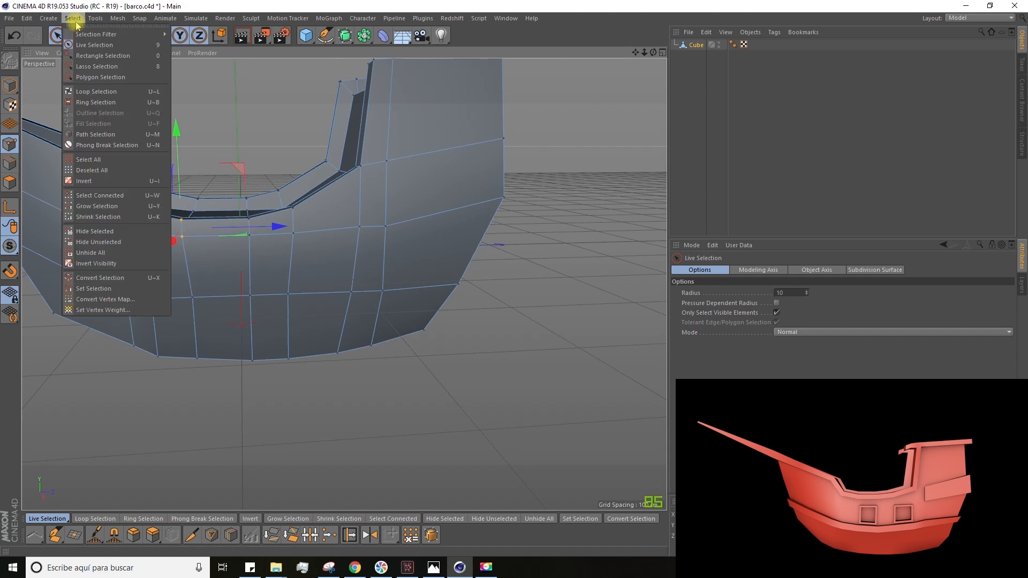
left_click(94, 92)
left_click(187, 257)
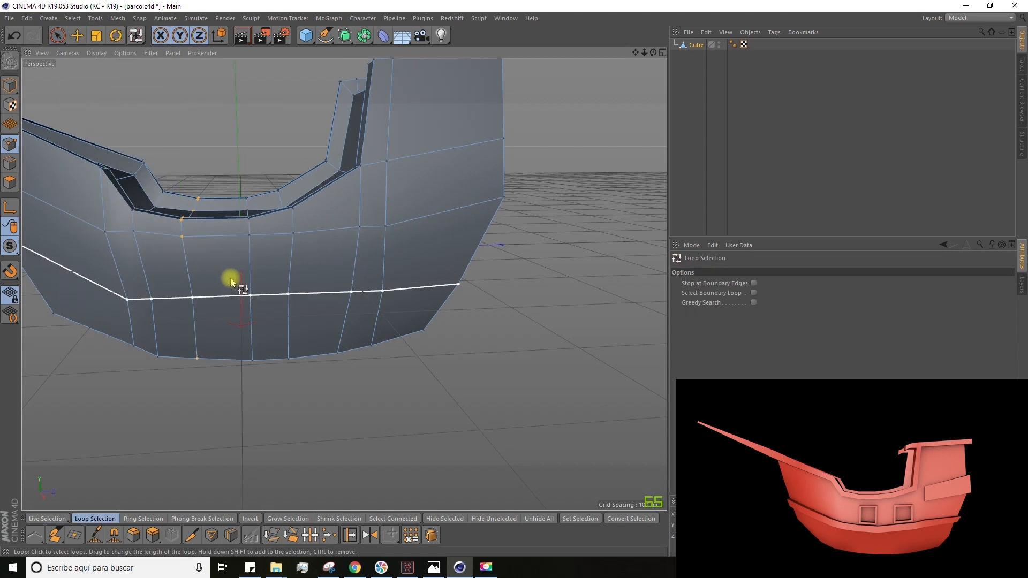
left_click(78, 35)
left_click_drag(287, 282, 293, 283)
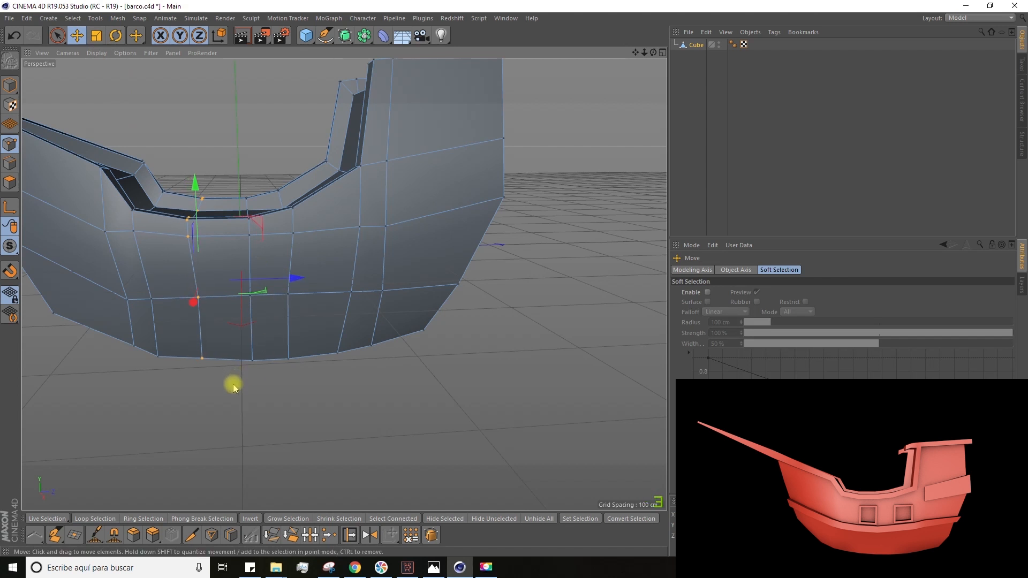
Lower that loop's keel points slightly, and shift the lower side points near the bow a little forward.
key("space")
left_click_drag(220, 404, 213, 375, "alt")
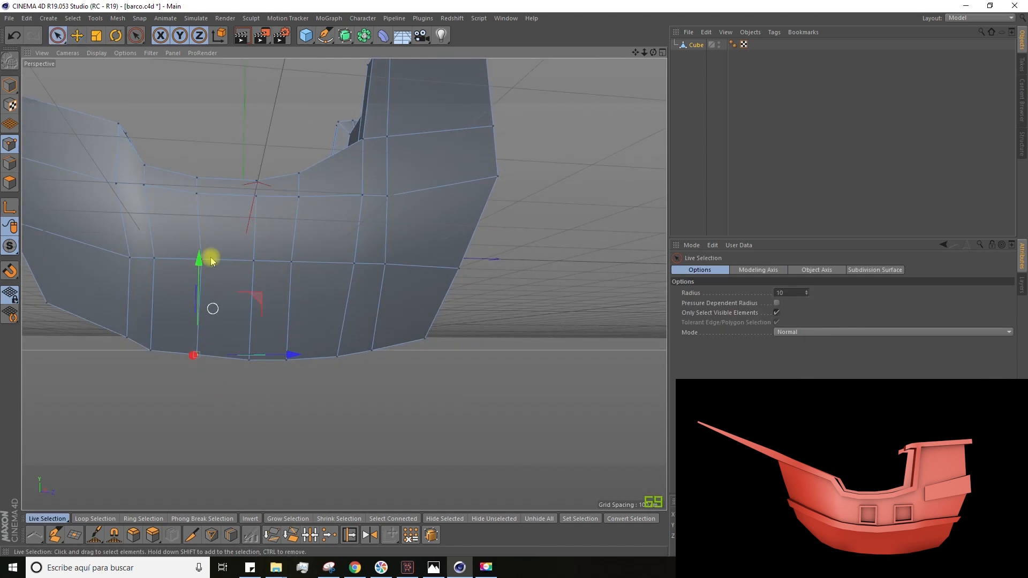
left_click_drag(200, 255, 200, 262)
left_click_drag(157, 358, 81, 331, "alt")
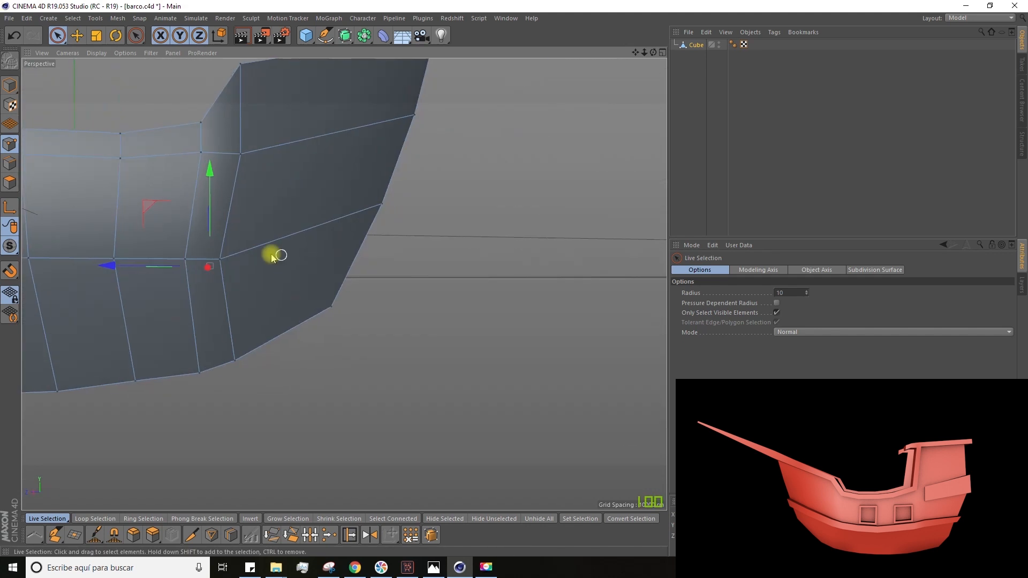
left_click_drag(166, 266, 185, 267)
left_click_drag(555, 265, 540, 300)
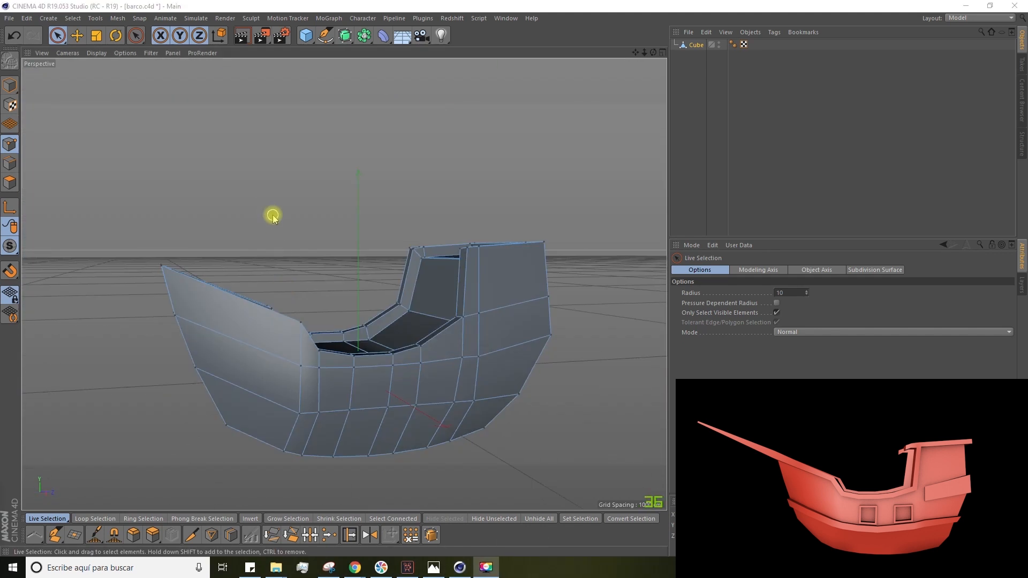
Lower the rim points at the foot of the raised stern, and the adjacent outer side points by about 6.5 cm.
left_click_drag(272, 215, 275, 233, "alt")
mouse_move(415, 317)
left_mouse_down()
mouse_move(396, 299)
mouse_move(420, 283)
mouse_move(532, 291)
mouse_move(316, 236)
left_mouse_up()
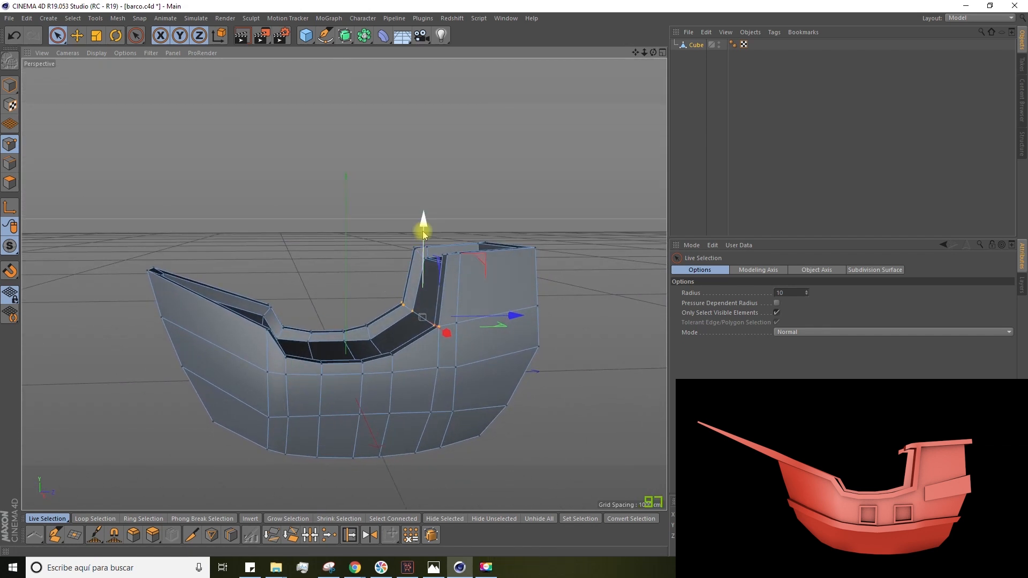
left_click_drag(421, 231, 433, 255)
left_click_drag(452, 339, 637, 345, "alt")
scroll(450, 368, "up", 3)
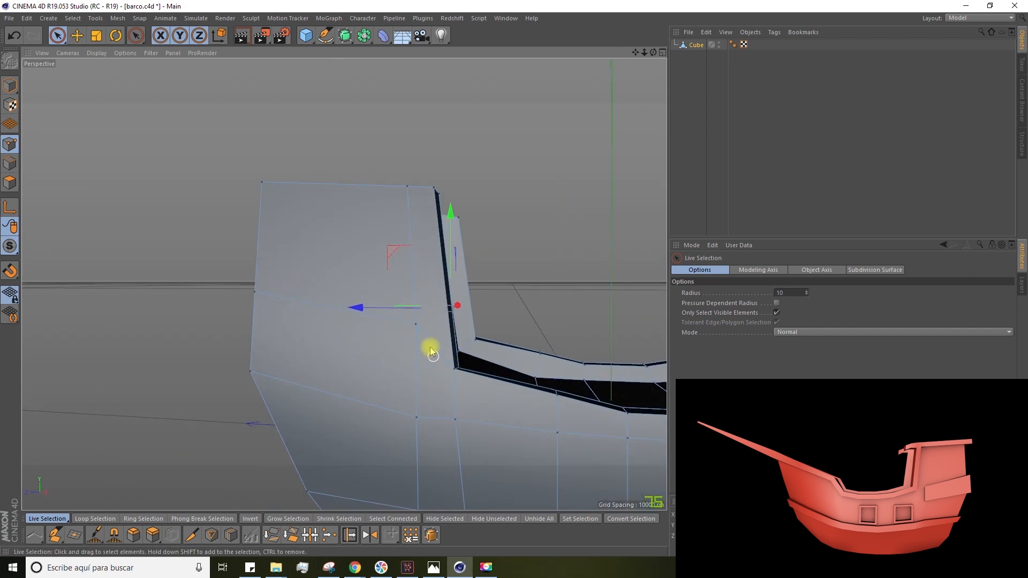
left_click(420, 326, "shift")
left_click_drag(437, 225, 436, 232)
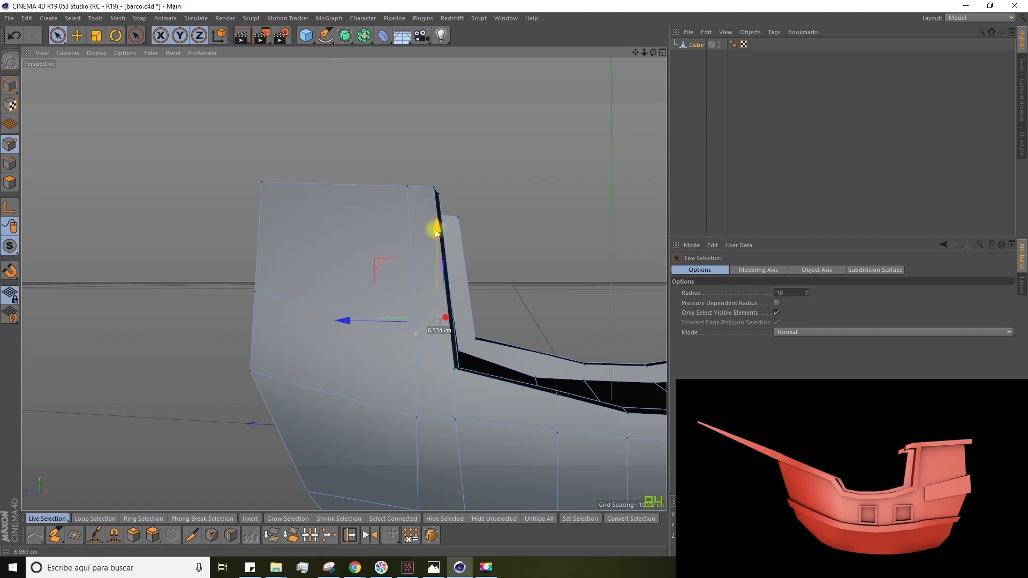
left_click_drag(487, 252, 253, 344, "alt")
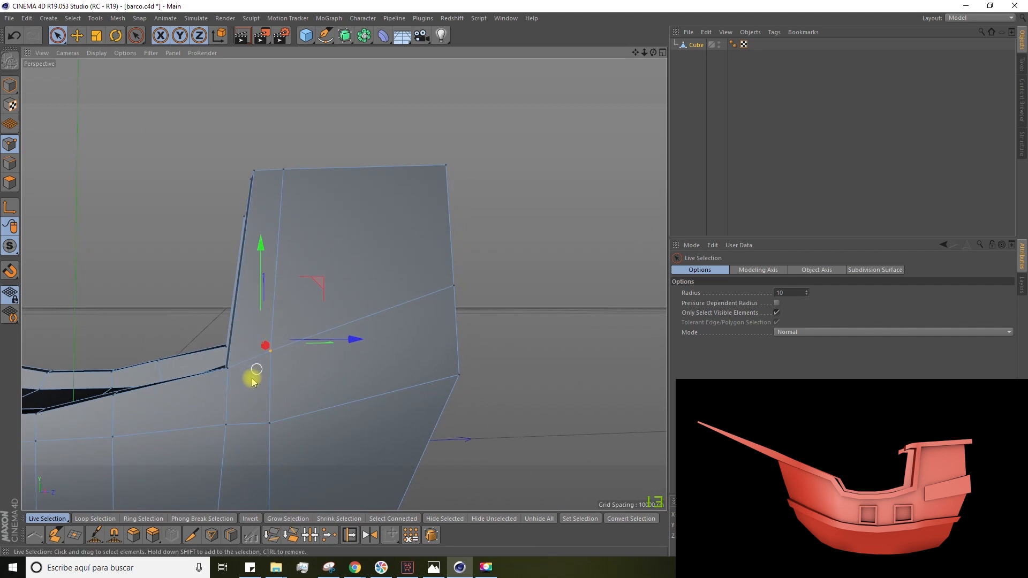
Lower the rim points on the loop just ahead of the raised stern by about 5 cm on both sides.
left_click_drag(320, 358, 245, 402, "alt")
left_click_drag(237, 378, 239, 407, "alt")
right_click_drag(239, 407, 248, 369, "alt")
left_click_drag(235, 292, 236, 300)
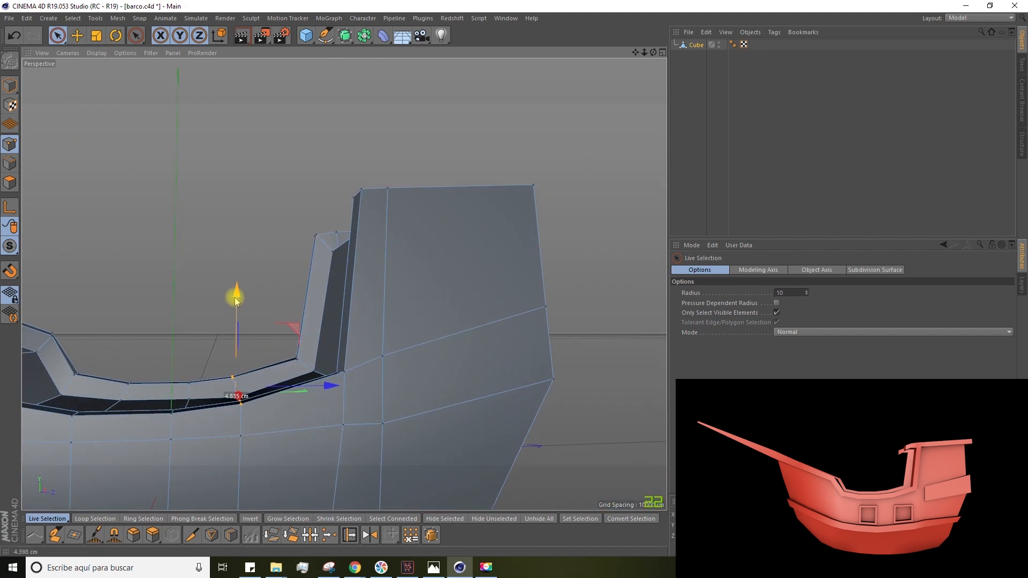
right_click_drag(236, 300, 236, 340, "alt")
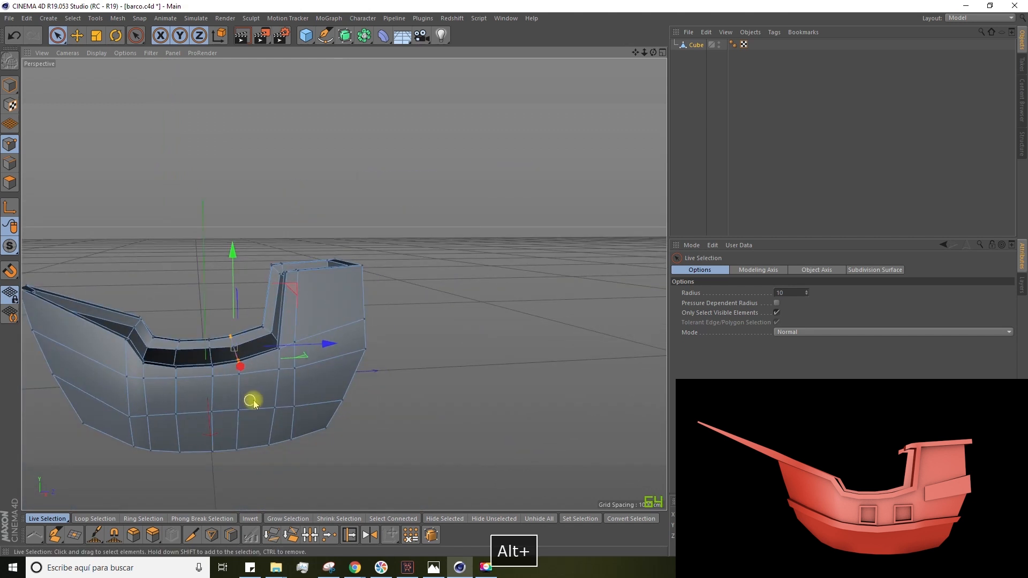
left_click_drag(250, 401, 302, 395, "alt")
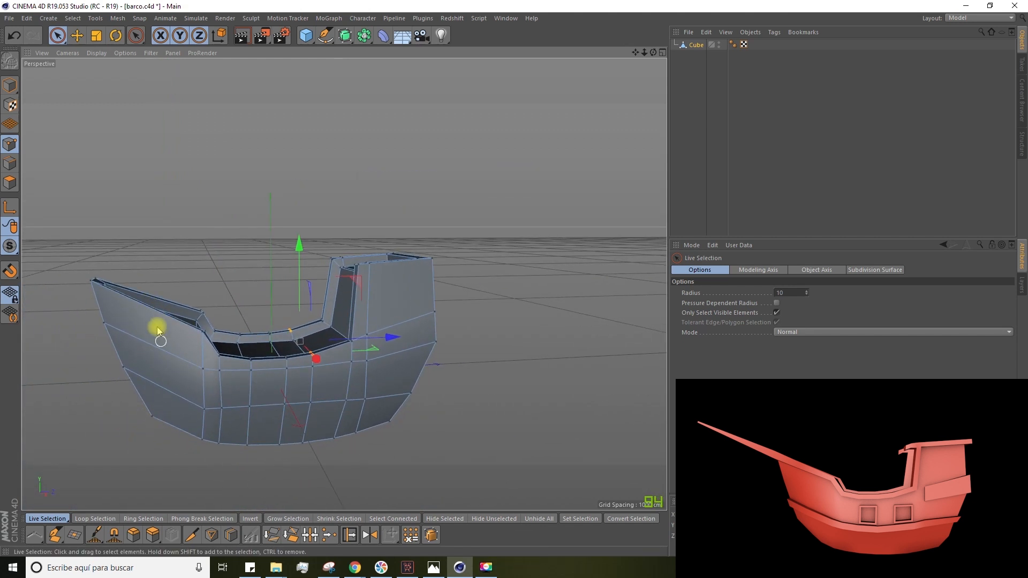
Try cutting a vertical loop through the bow section at about 45.7%.
left_click(231, 535)
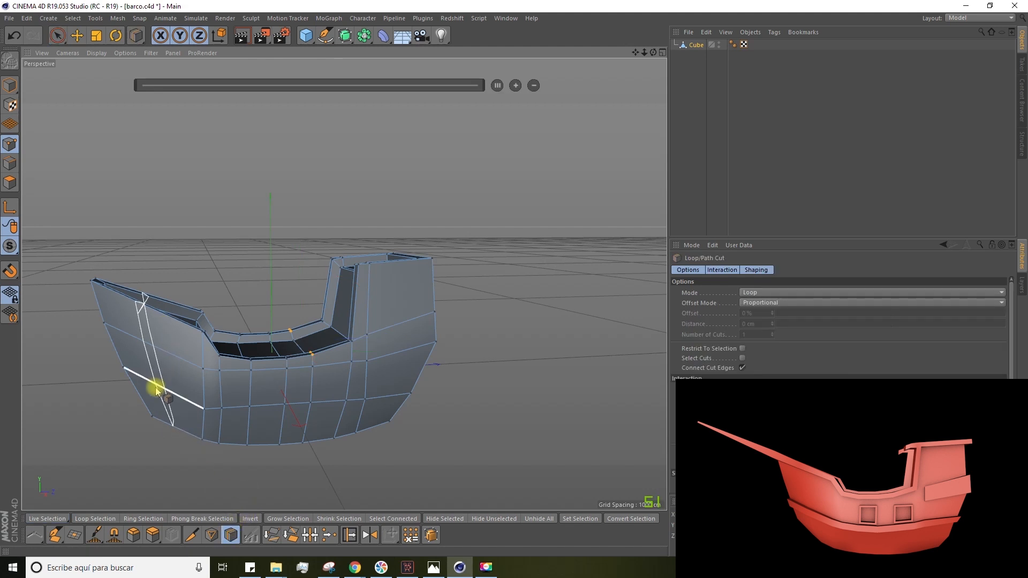
left_click(161, 389)
left_click_drag(175, 284, 145, 305, "alt")
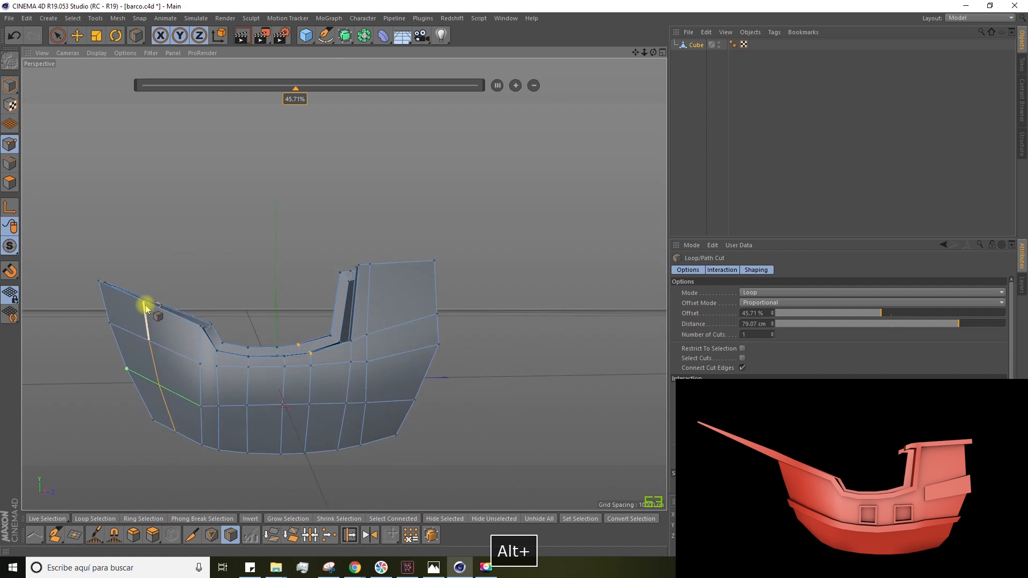
left_click_drag(216, 248, 244, 279, "alt")
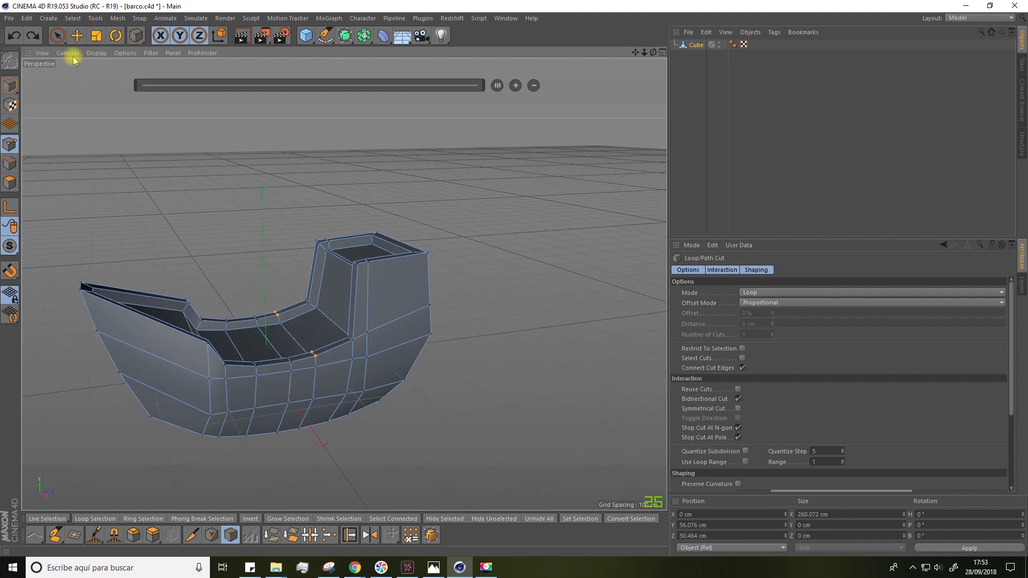
left_click(57, 36)
left_click_drag(264, 225, 303, 338, "alt")
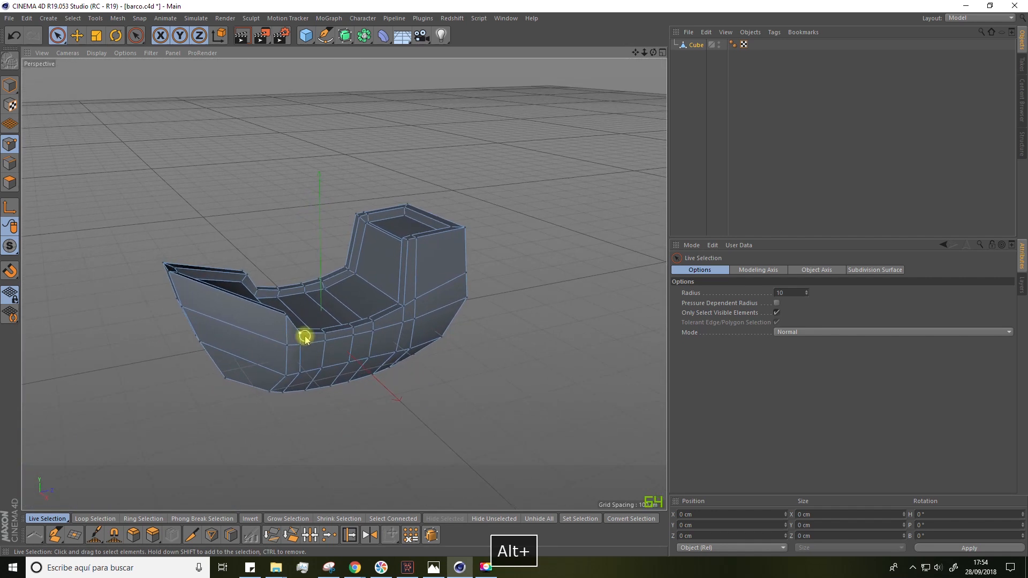